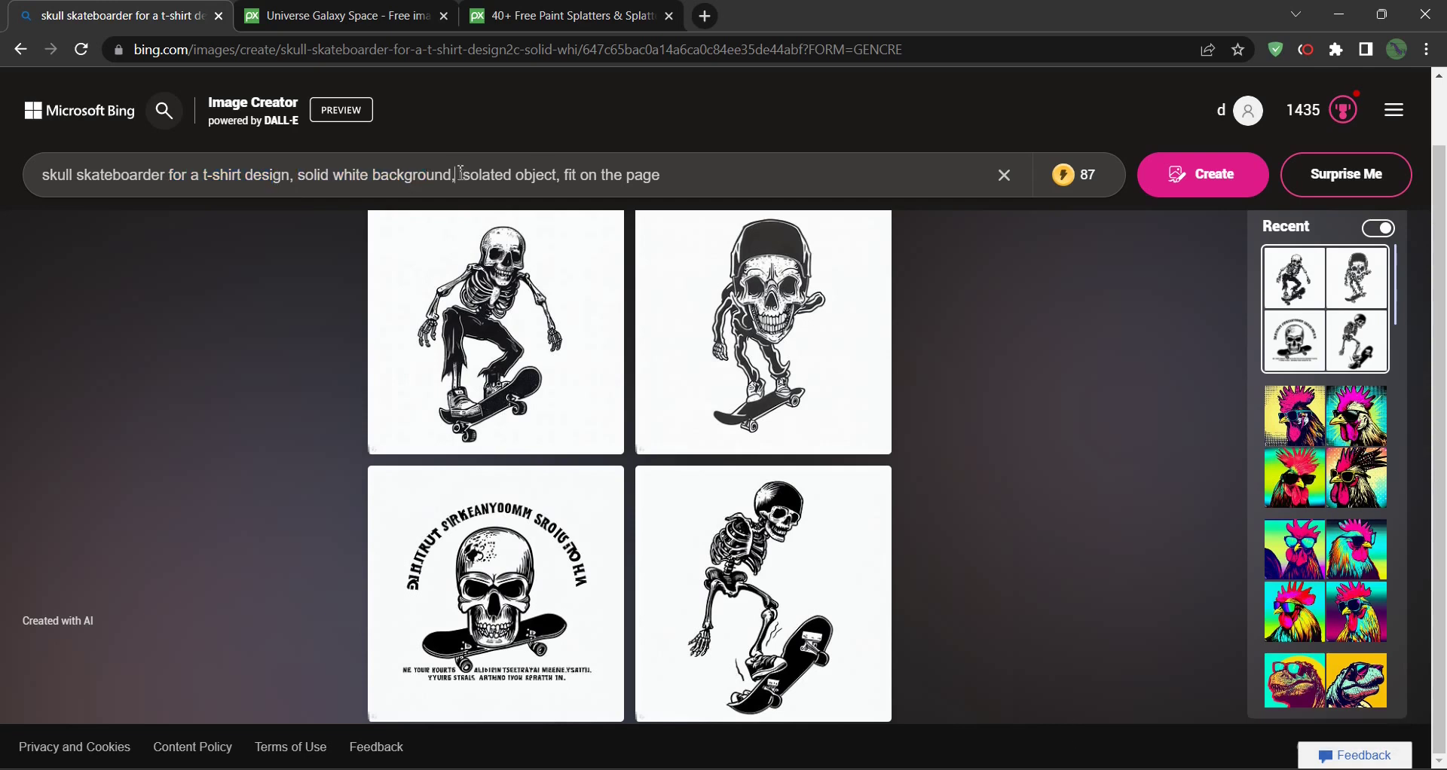
- Review the skull skateboarder prompt and open the image of the skeleton in torn trousers riding a skateboard
{"action": "left_click", "coordinate": [578, 178]}
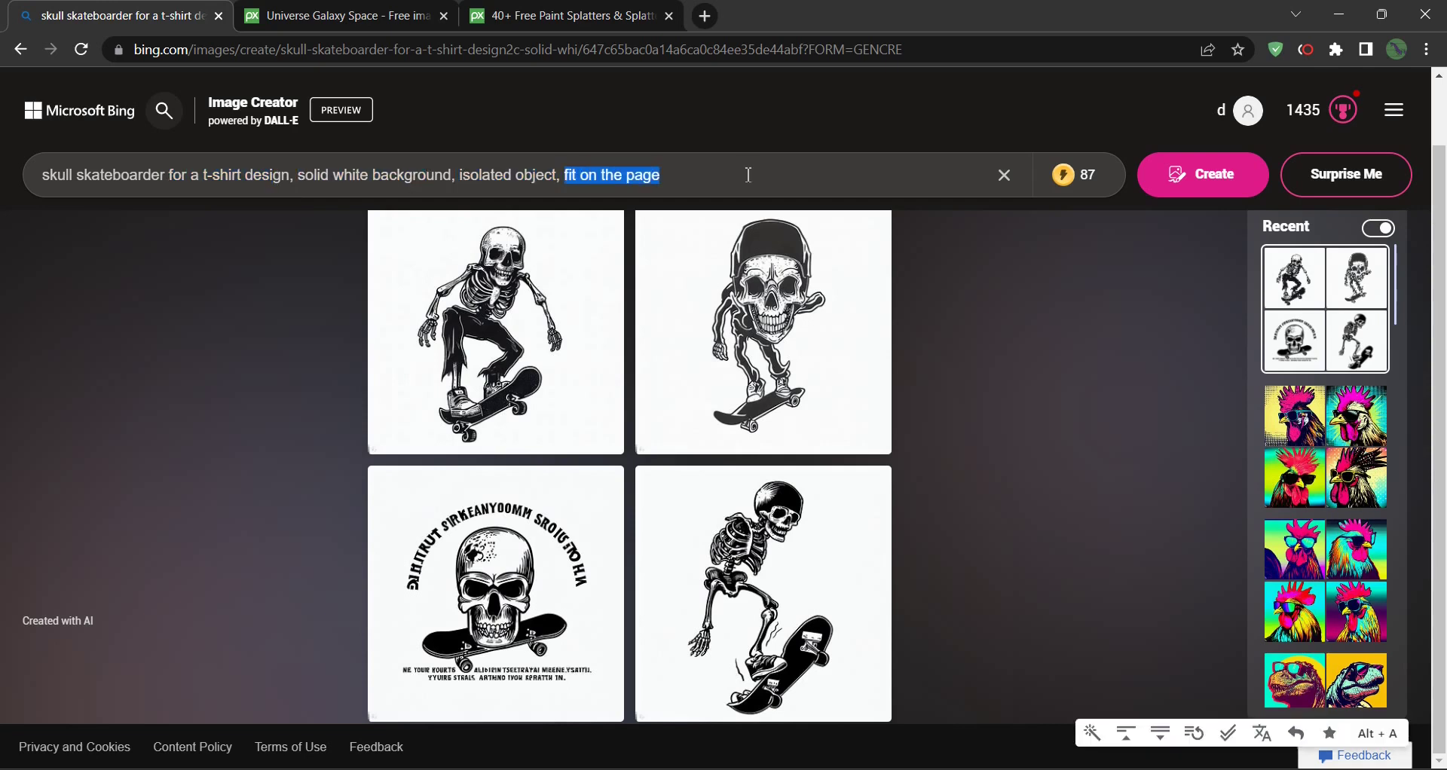
{"action": "left_click", "coordinate": [565, 316]}
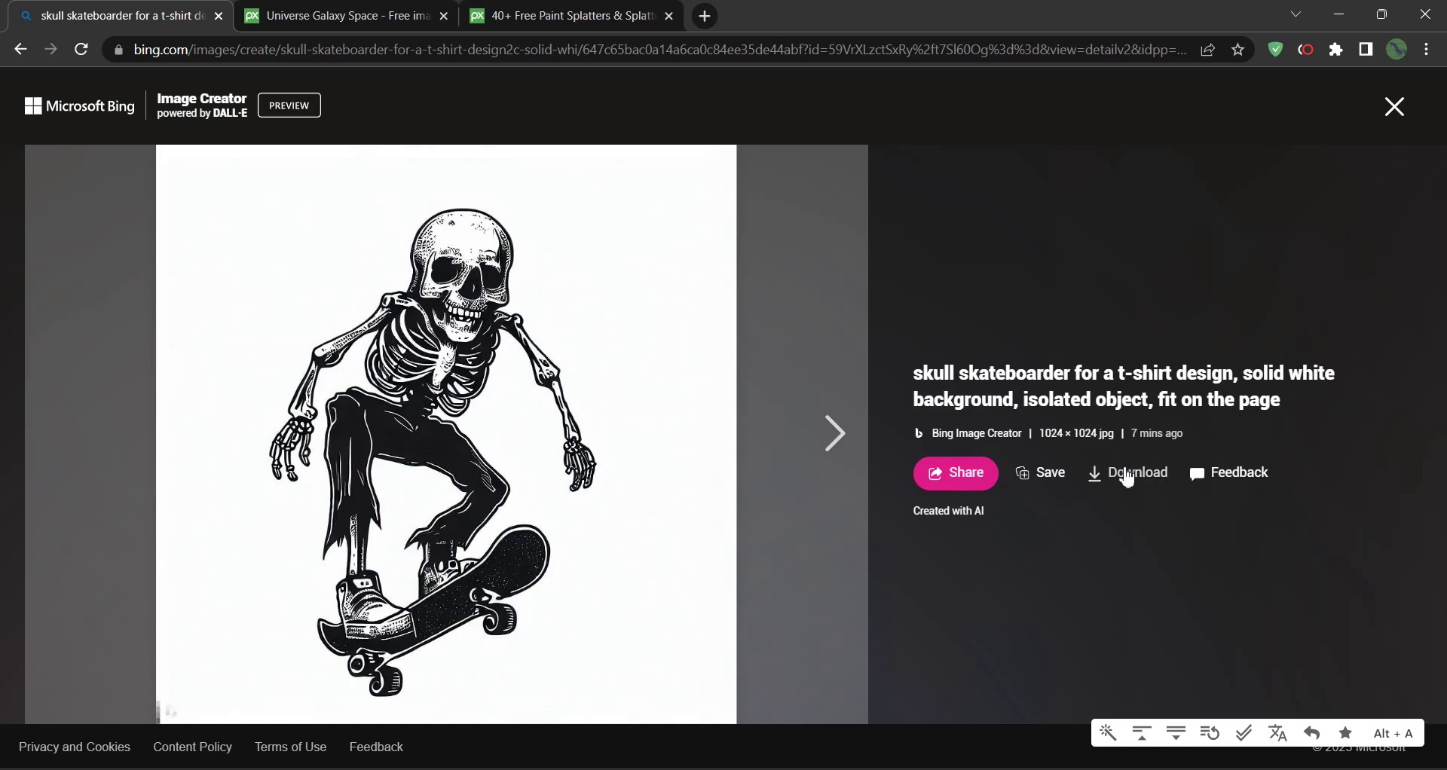
- Switch to the Pixabay universe galaxy space illustration and examine its image and page address
{"action": "left_click", "coordinate": [344, 18]}
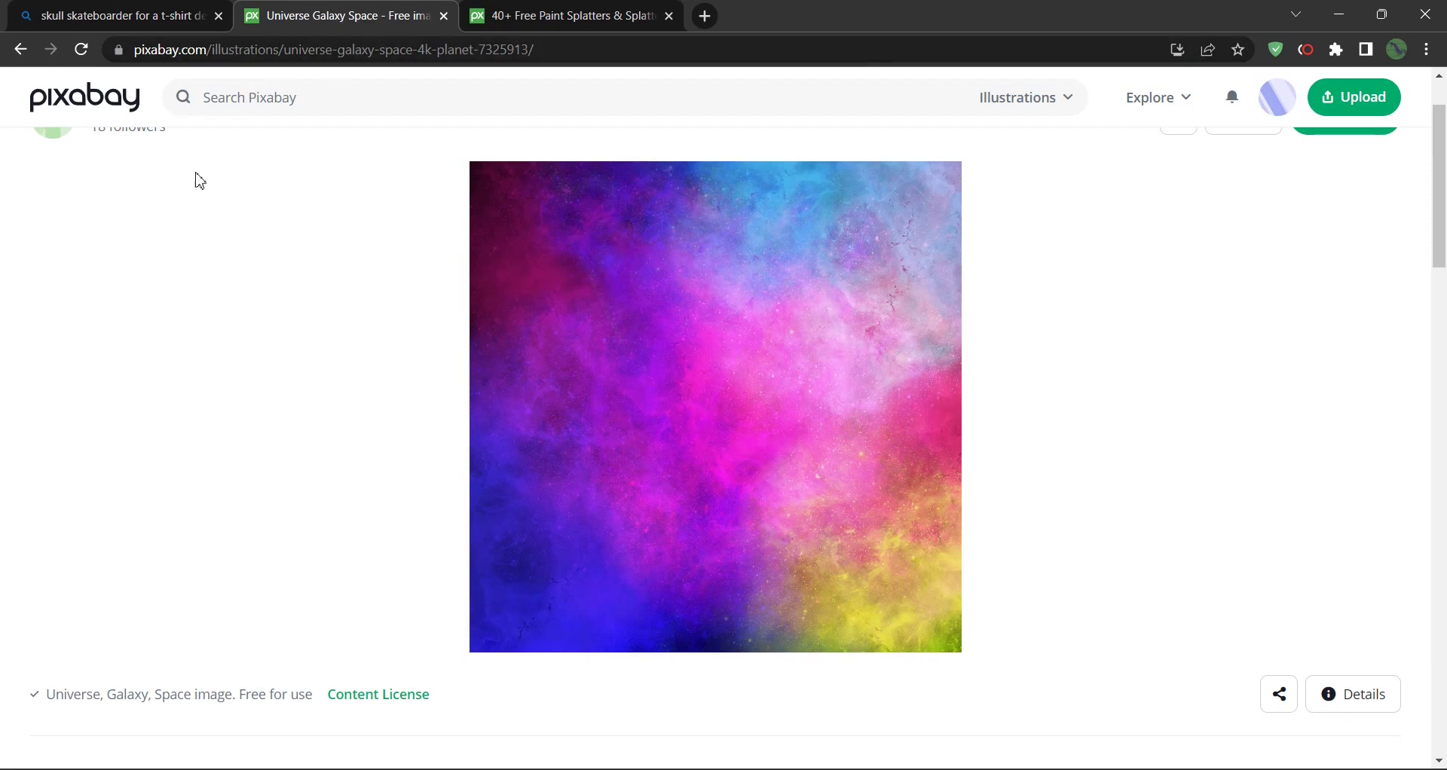
{"action": "scroll", "coordinate": [227, 263], "scroll_direction": "up", "scroll_amount": 1}
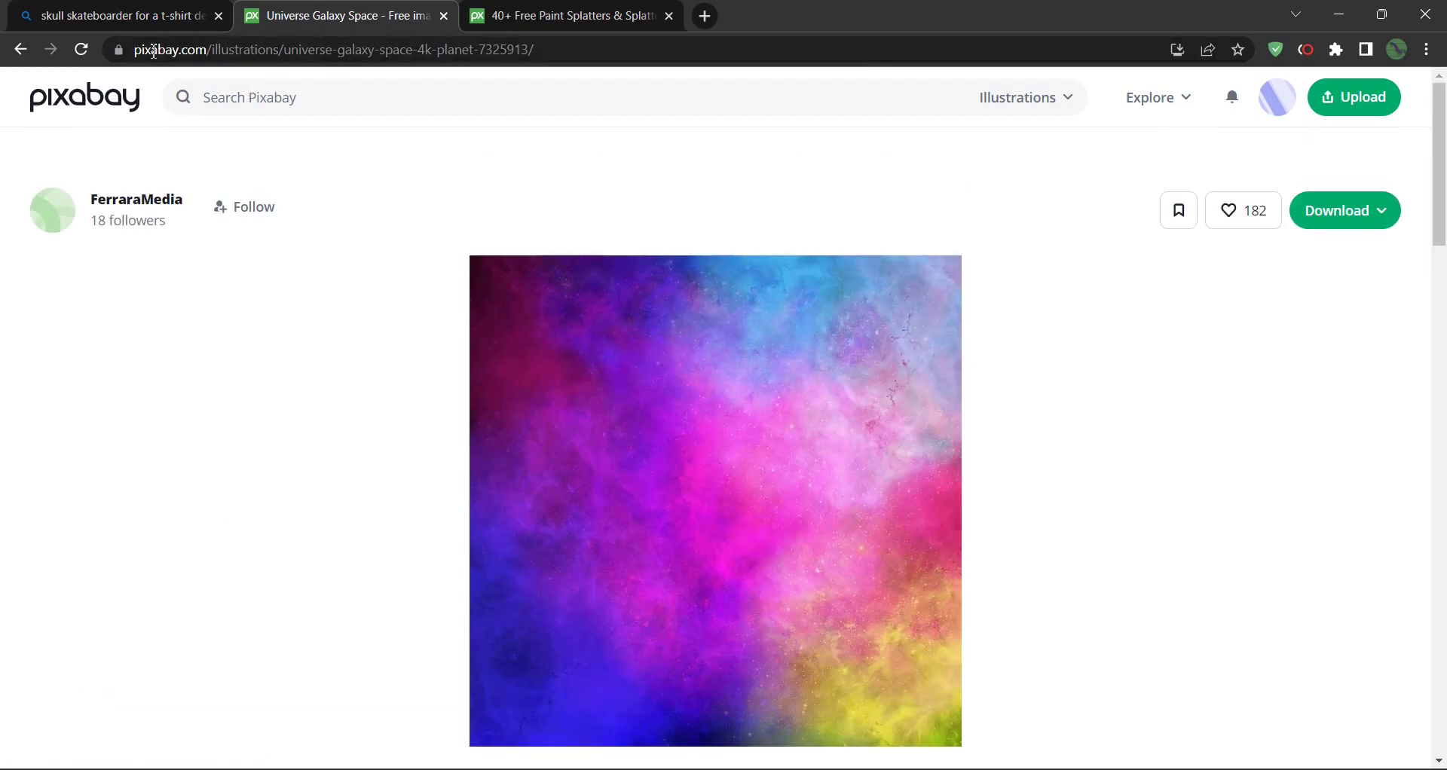
{"action": "left_click", "coordinate": [279, 47]}
{"action": "left_click", "coordinate": [282, 47]}
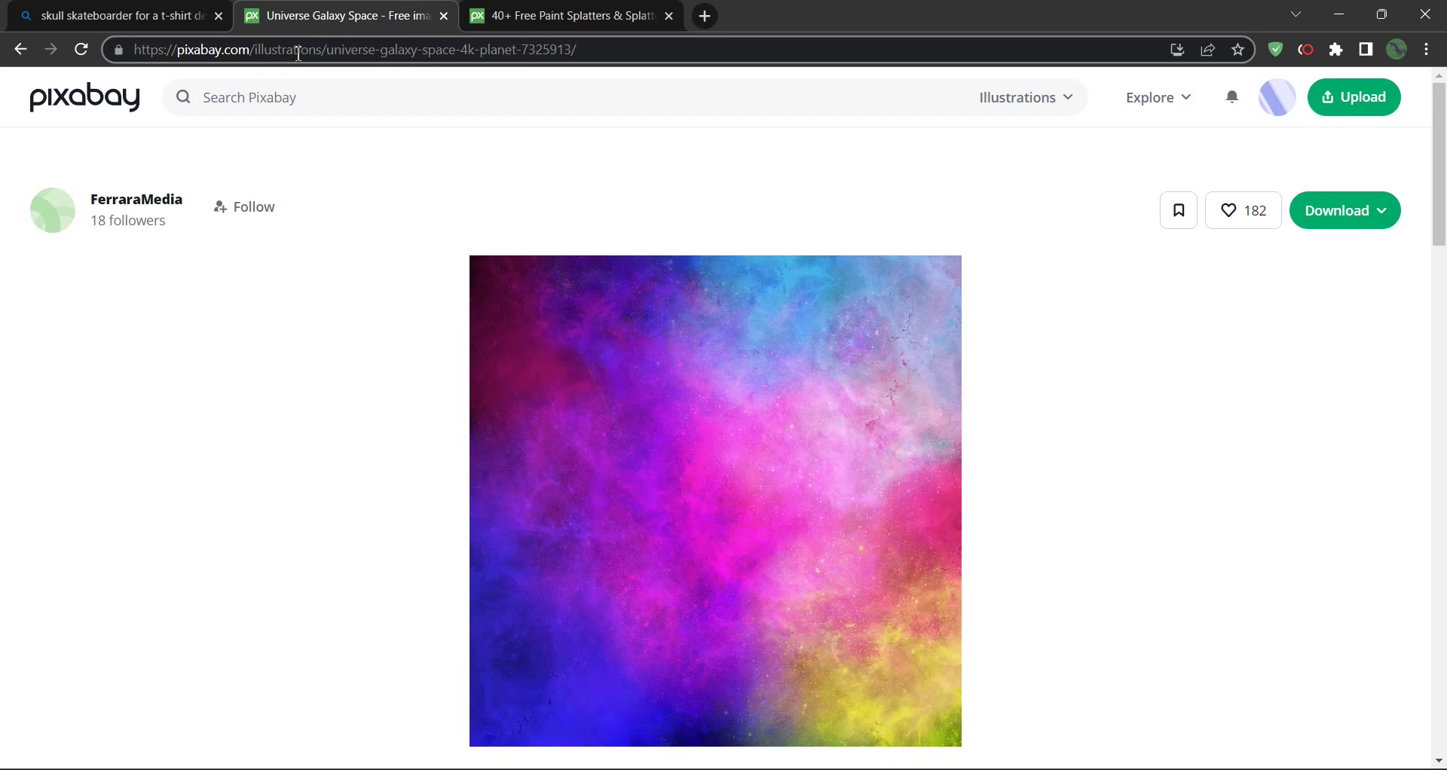
{"action": "left_click_drag", "start_coordinate": [327, 50], "coordinate": [470, 50]}
{"action": "scroll", "coordinate": [752, 523], "scroll_direction": "down", "scroll_amount": 3}
{"action": "scroll", "coordinate": [753, 523], "scroll_direction": "up", "scroll_amount": 3}
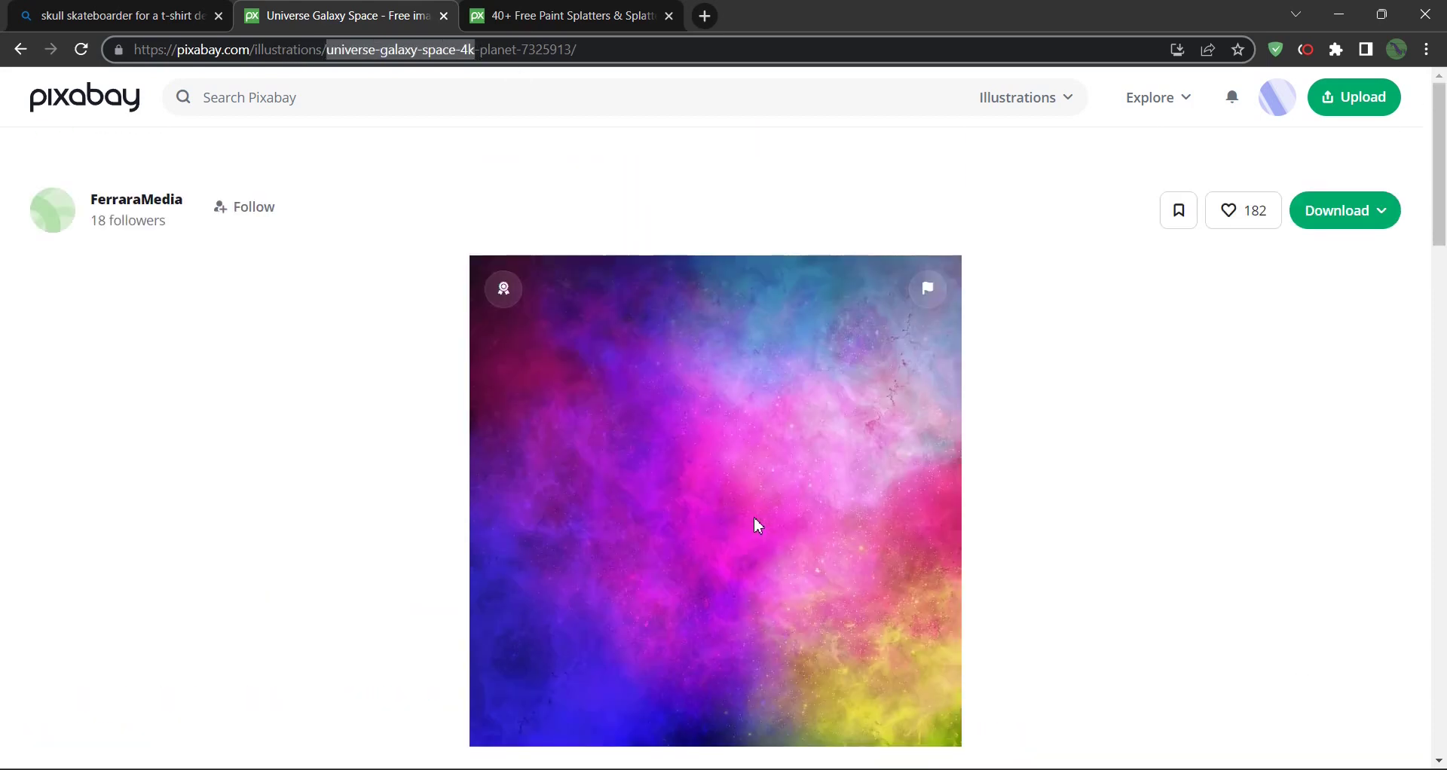
- Switch to the Pixabay vector results for "paint splatters" and look through the splatter graphics
{"action": "left_click", "coordinate": [563, 21]}
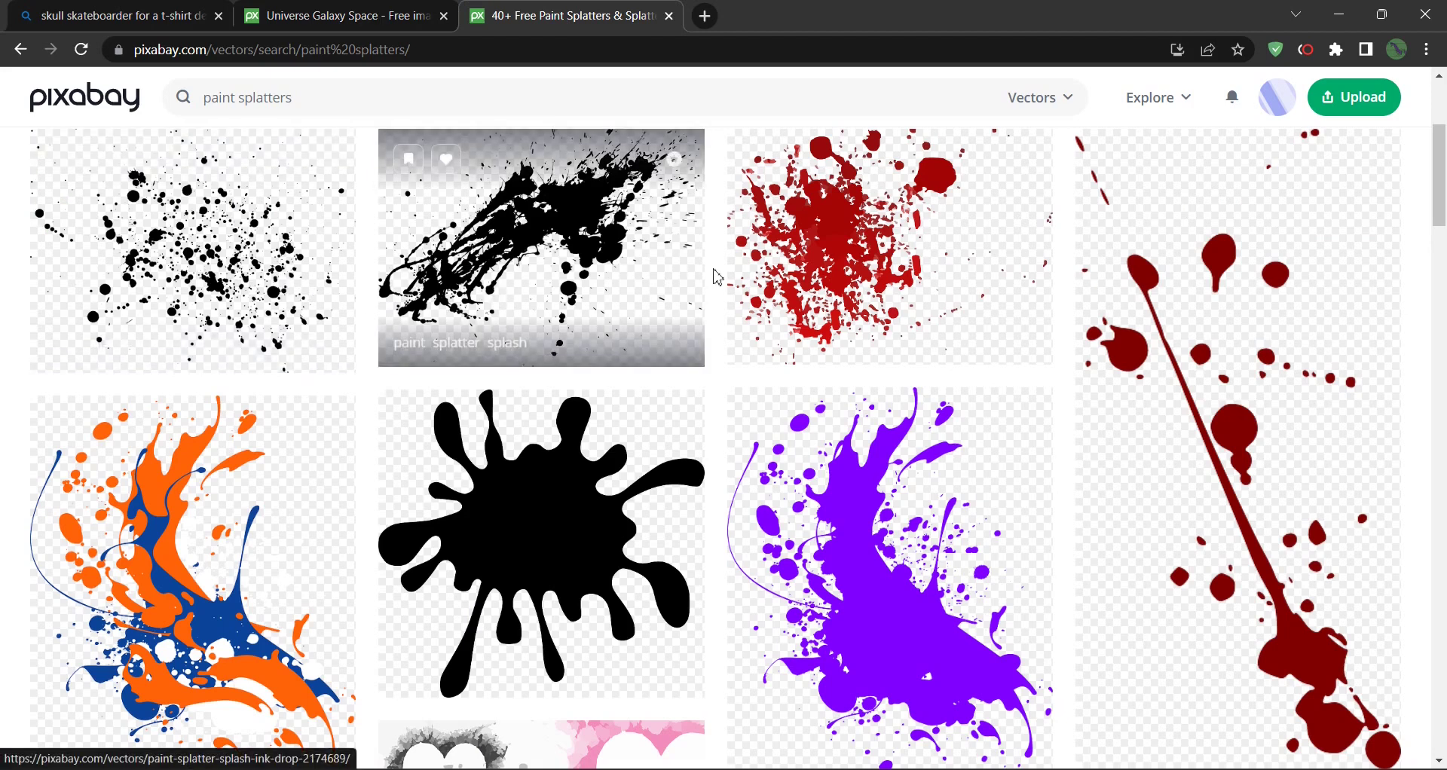
{"action": "scroll", "coordinate": [301, 248], "scroll_direction": "up", "scroll_amount": 3}
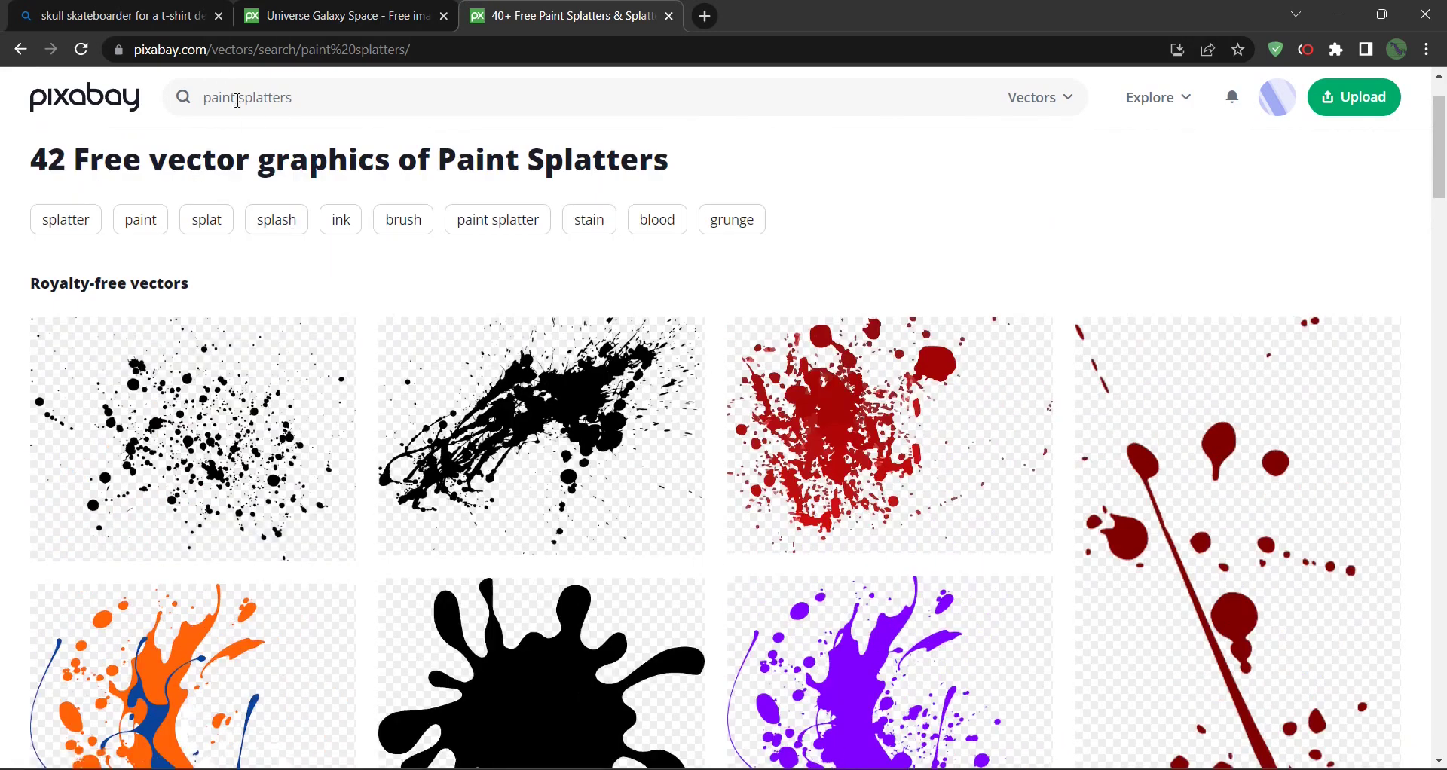
{"action": "left_click_drag", "start_coordinate": [214, 100], "coordinate": [345, 109]}
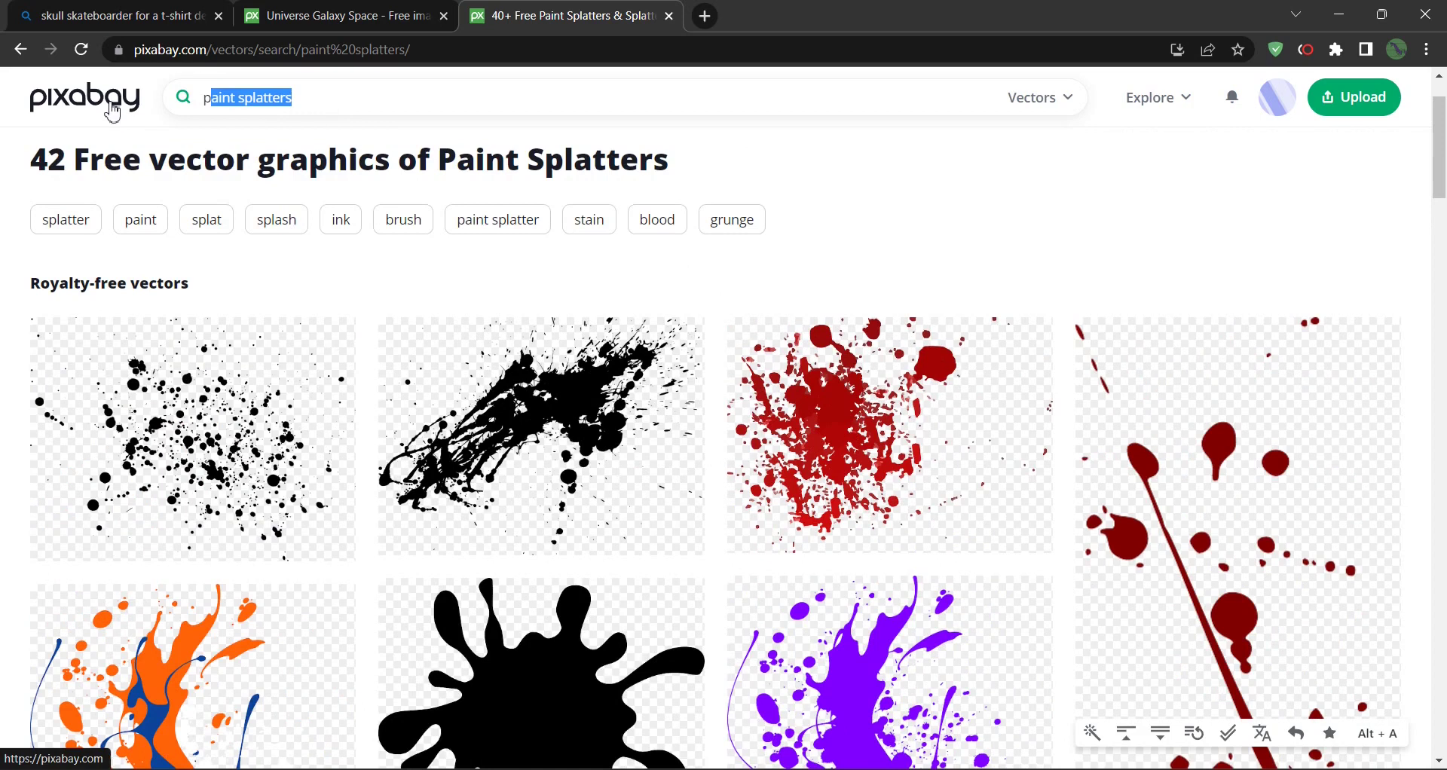
{"action": "scroll", "coordinate": [186, 433], "scroll_direction": "down", "scroll_amount": 3}
{"action": "scroll", "coordinate": [187, 434], "scroll_direction": "up", "scroll_amount": 3}
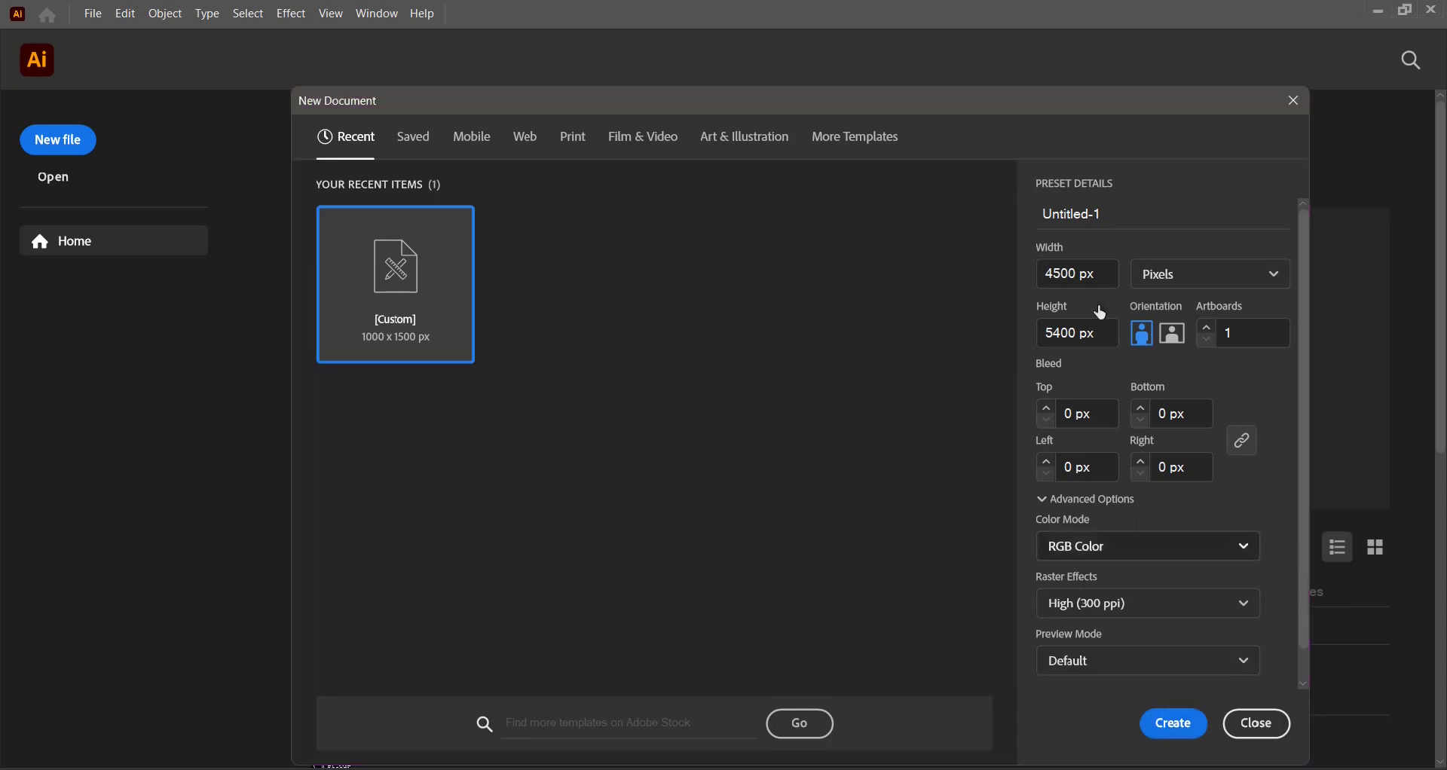
- Create a new 4500 × 5400 px Illustrator document with one artboard, RGB colour and 300 ppi raster effects
{"action": "left_click", "coordinate": [1175, 727]}
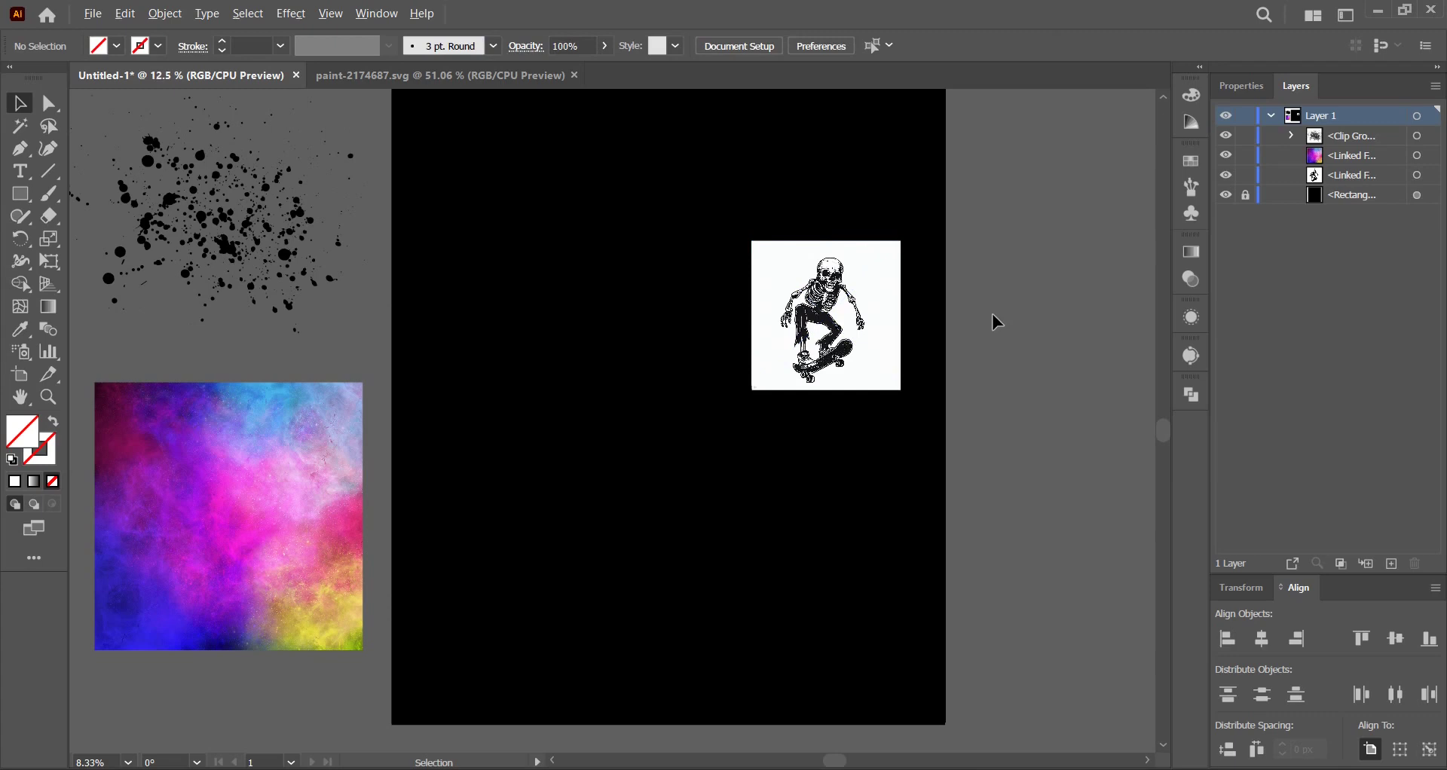
- Move the skeleton skateboarder image off the black artboard onto the empty canvas to its right
{"action": "scroll", "coordinate": [992, 313], "scroll_direction": "up", "scroll_amount": 1}
{"action": "scroll", "coordinate": [973, 326], "scroll_direction": "up", "scroll_amount": 1}
{"action": "left_click", "coordinate": [765, 336]}
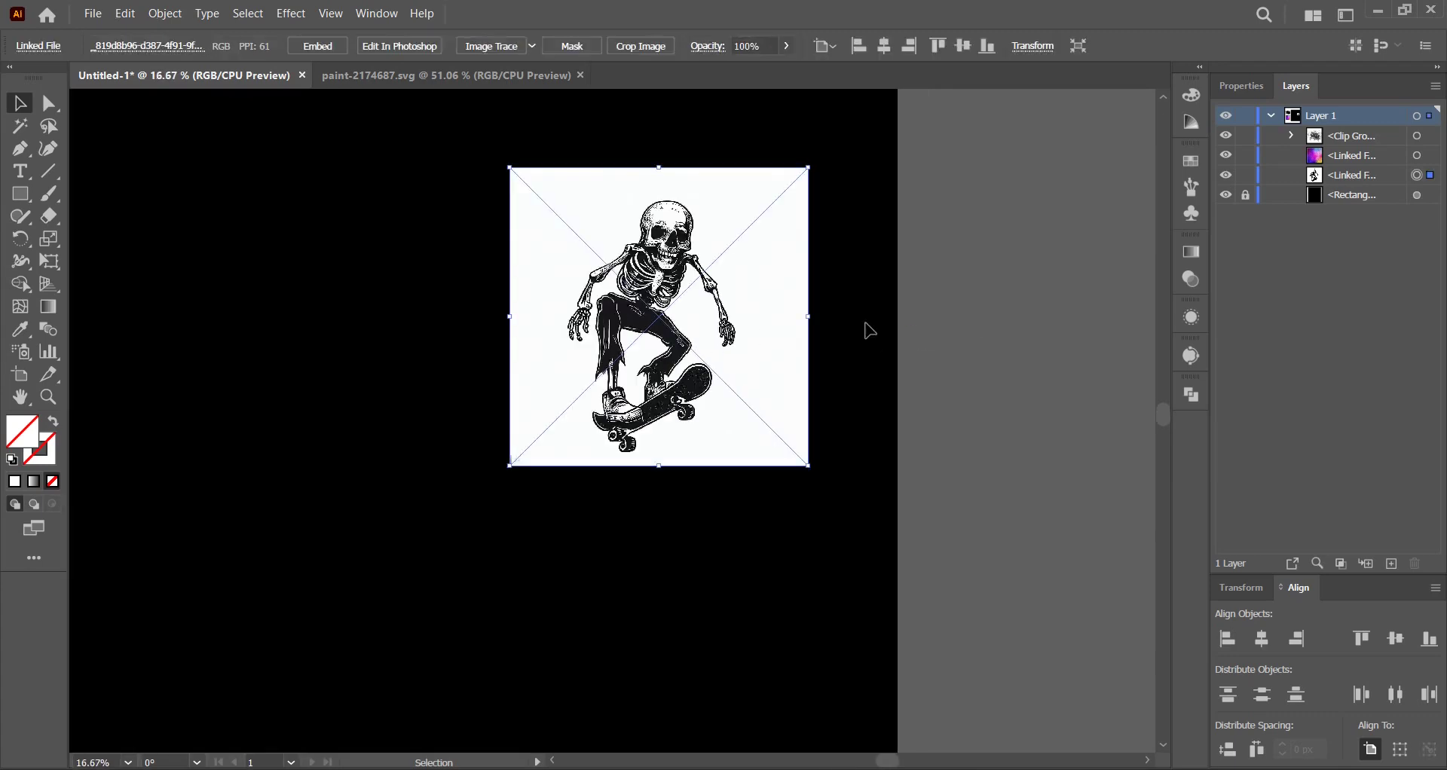
{"action": "scroll", "coordinate": [867, 329], "scroll_direction": "up", "scroll_amount": 1}
{"action": "left_click_drag", "start_coordinate": [617, 419], "coordinate": [743, 431]}
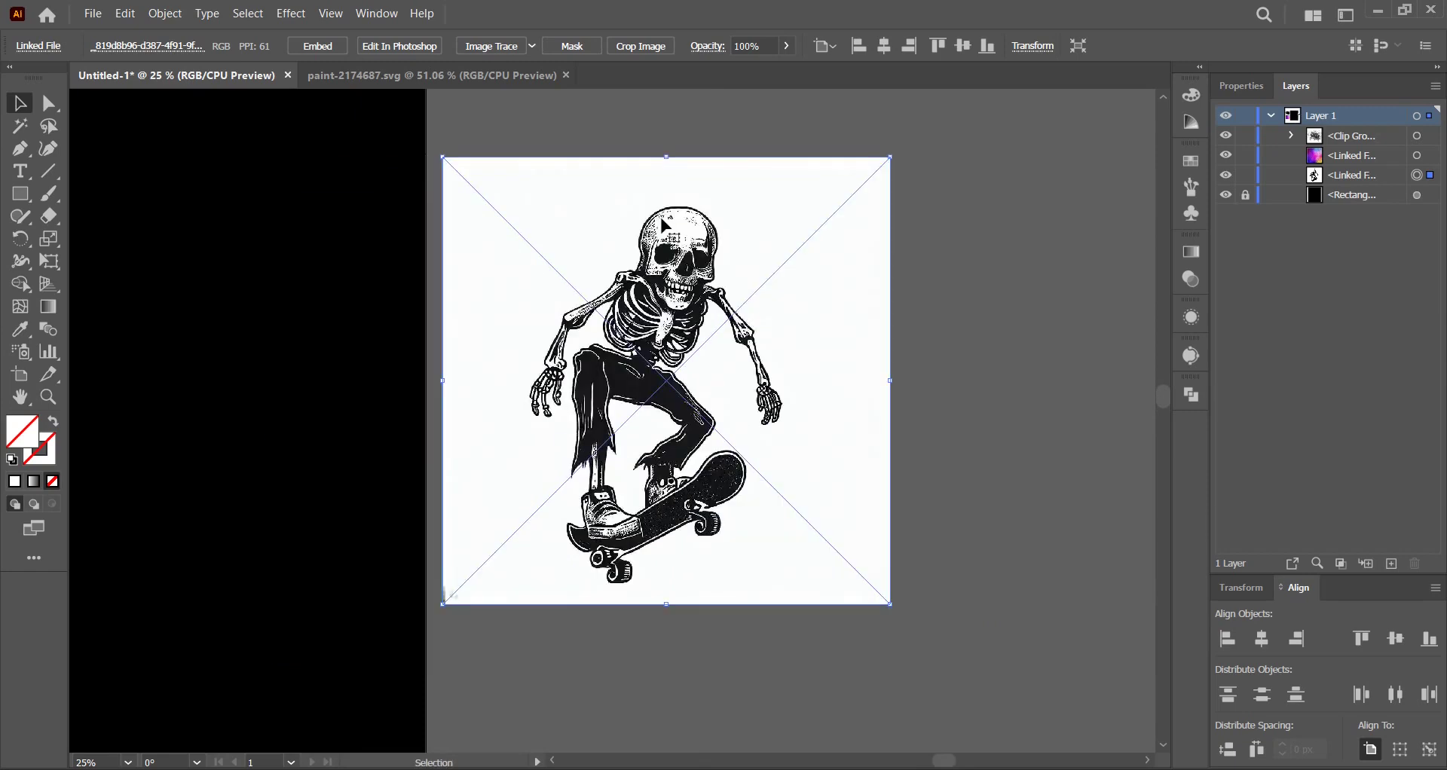
- Show the Image Trace settings and trace the skeleton image with the default black-and-white preset
{"action": "left_click", "coordinate": [377, 14]}
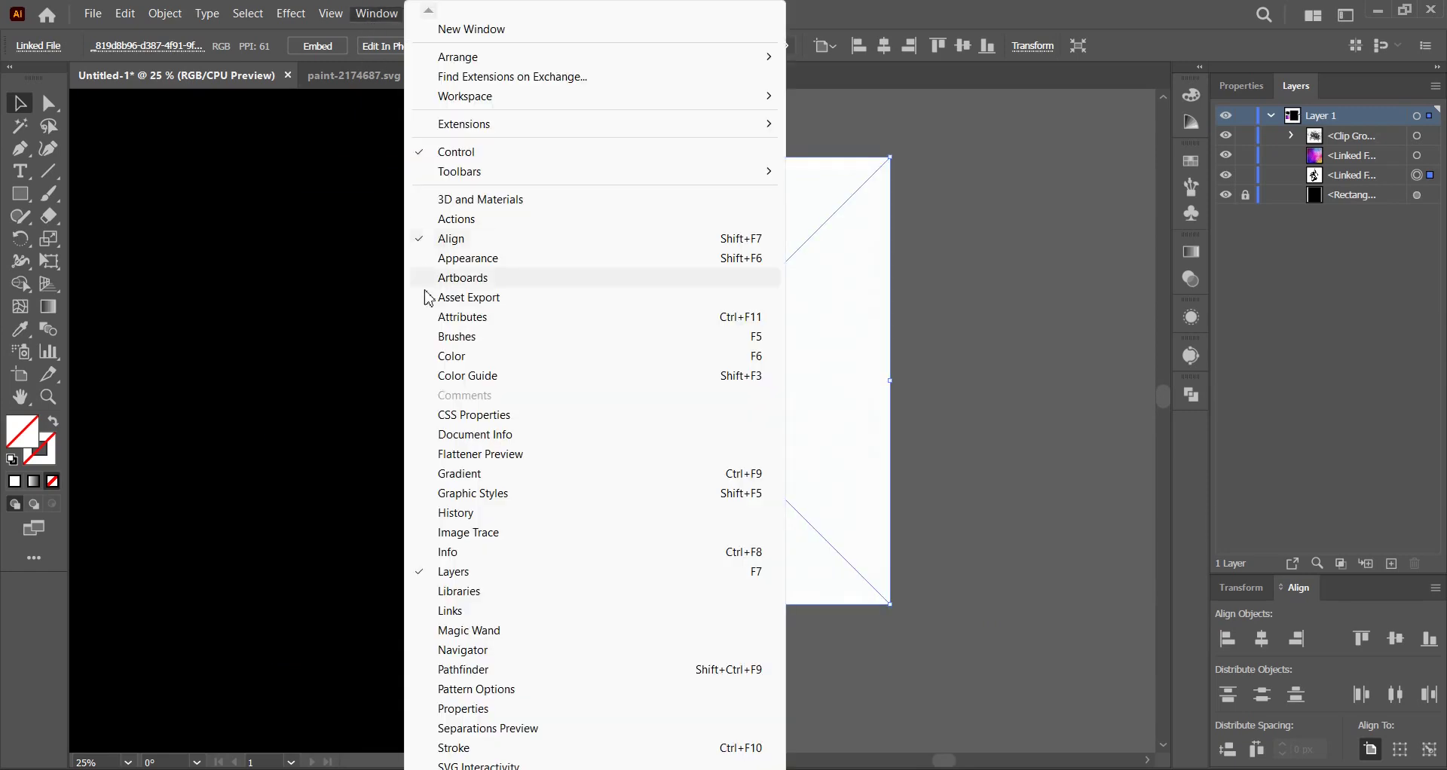
{"action": "left_click", "coordinate": [469, 533]}
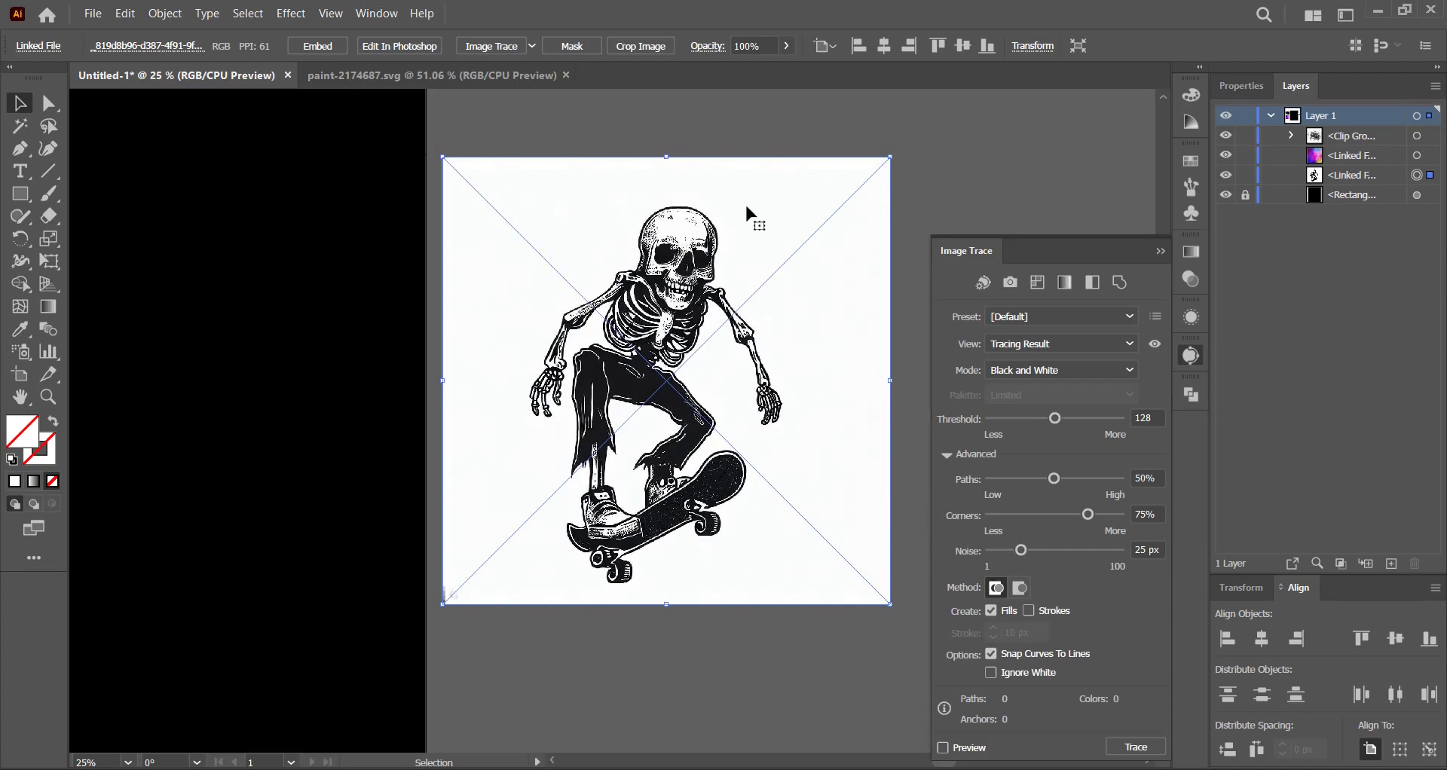
{"action": "left_click", "coordinate": [510, 46]}
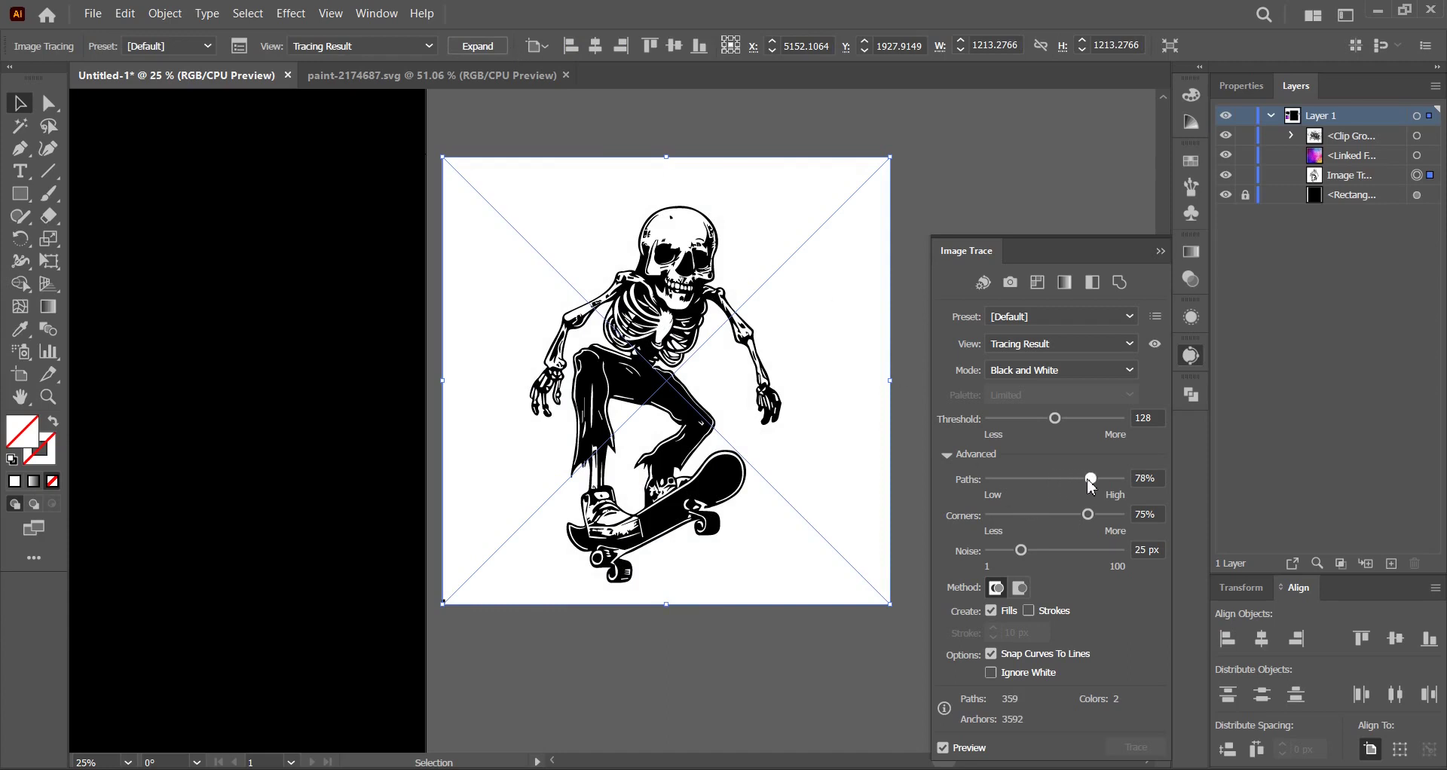
- Refine the skeleton's tracing with Paths at 82% and Noise at 1 px
{"action": "left_click_drag", "start_coordinate": [1092, 479], "coordinate": [1092, 479]}
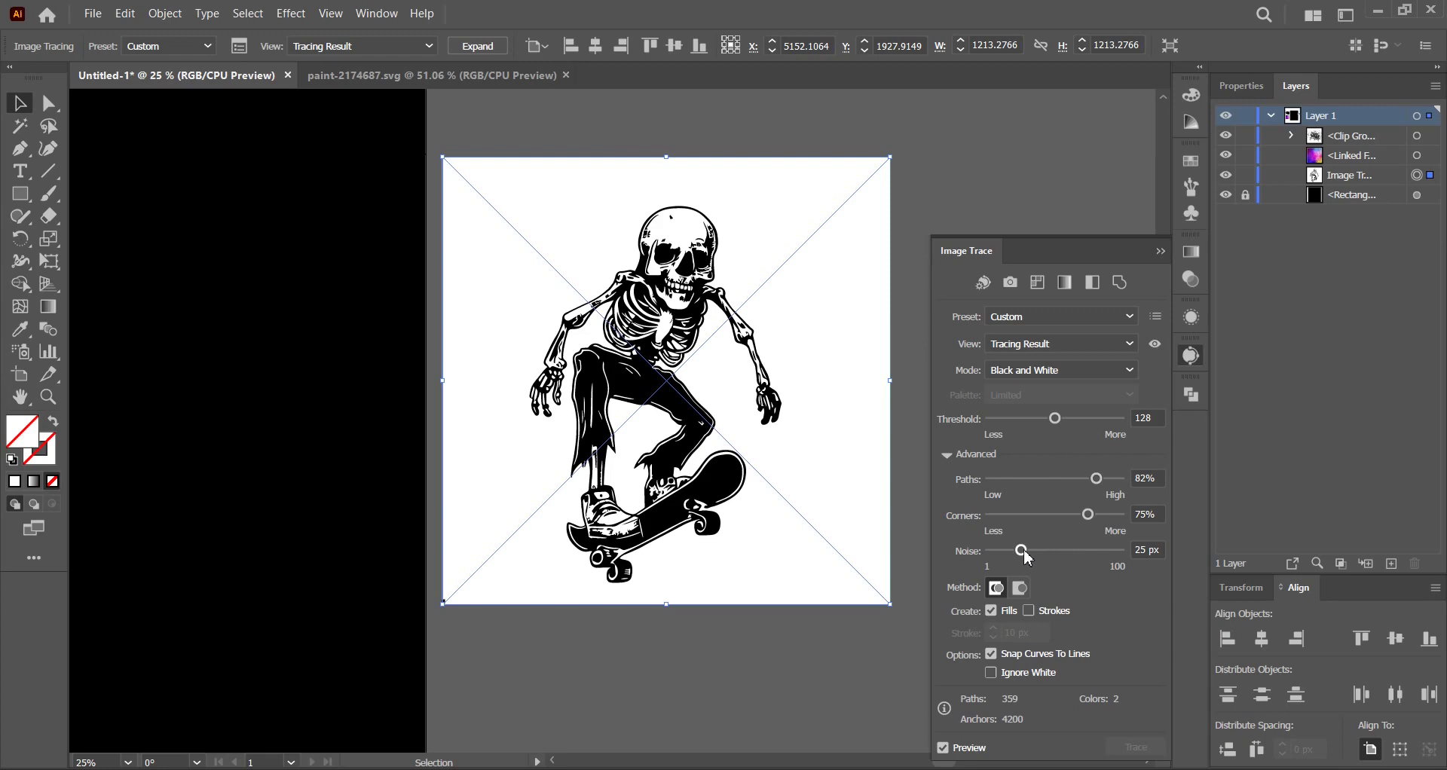
{"action": "left_click_drag", "start_coordinate": [1023, 550], "coordinate": [1014, 549]}
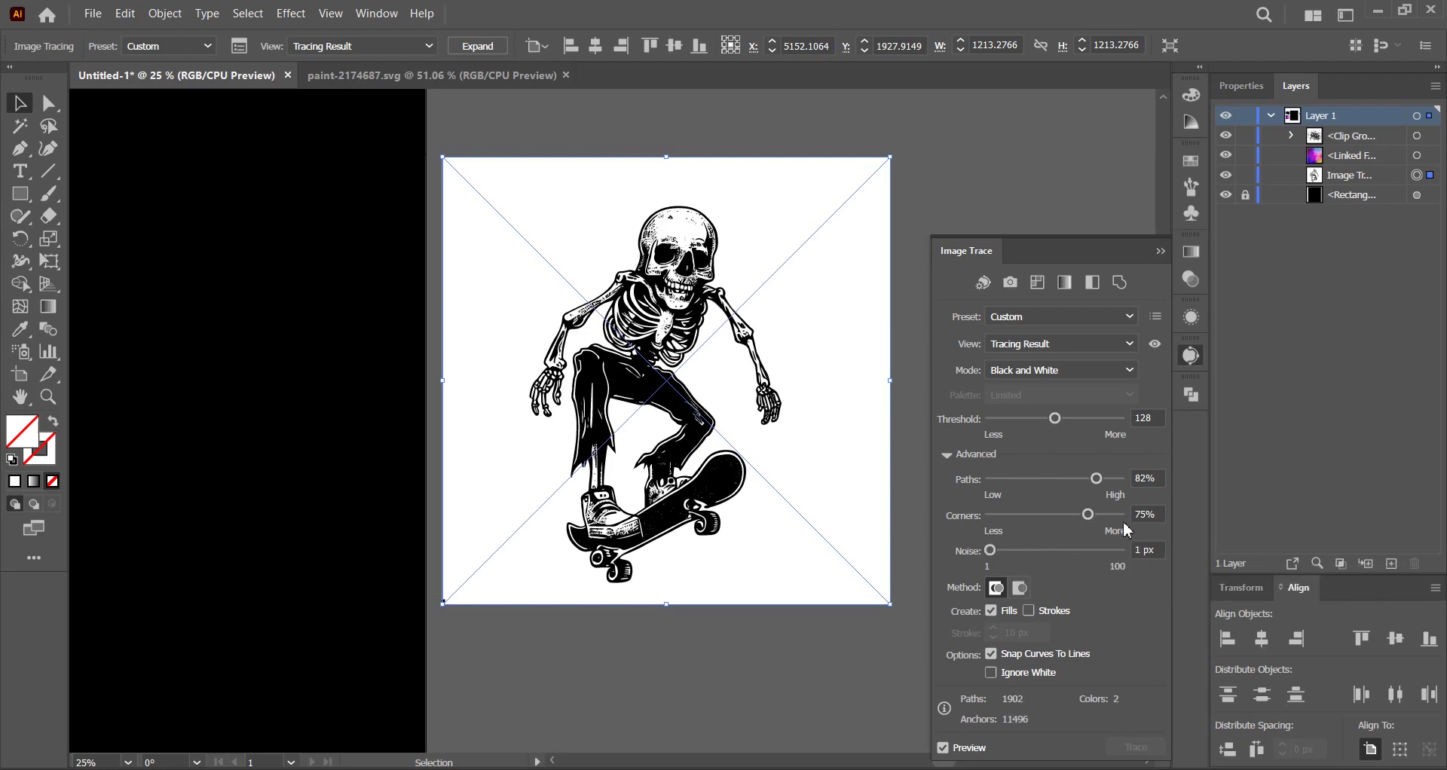
{"action": "scroll", "coordinate": [691, 301], "scroll_direction": "up", "scroll_amount": 2}
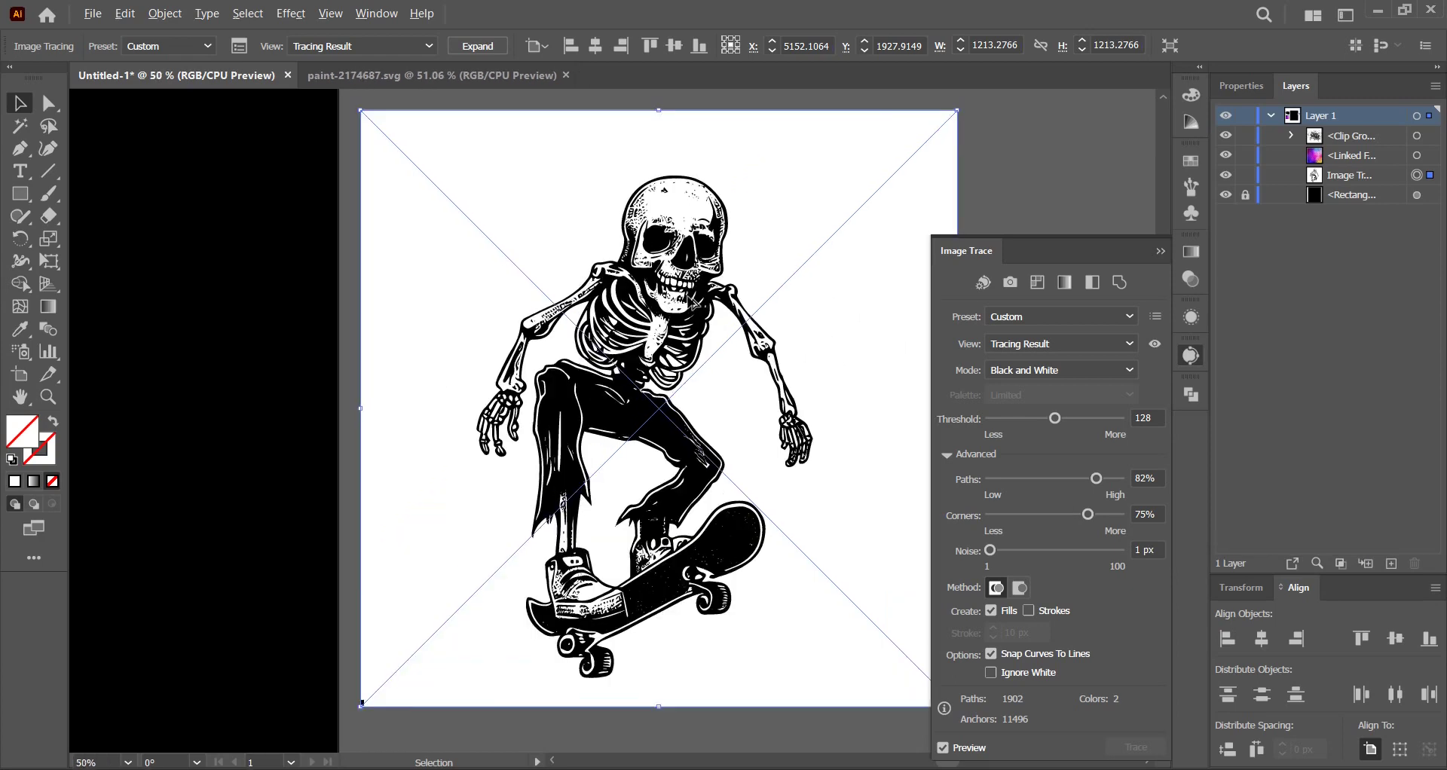
{"action": "scroll", "coordinate": [693, 301], "scroll_direction": "down", "scroll_amount": 1}
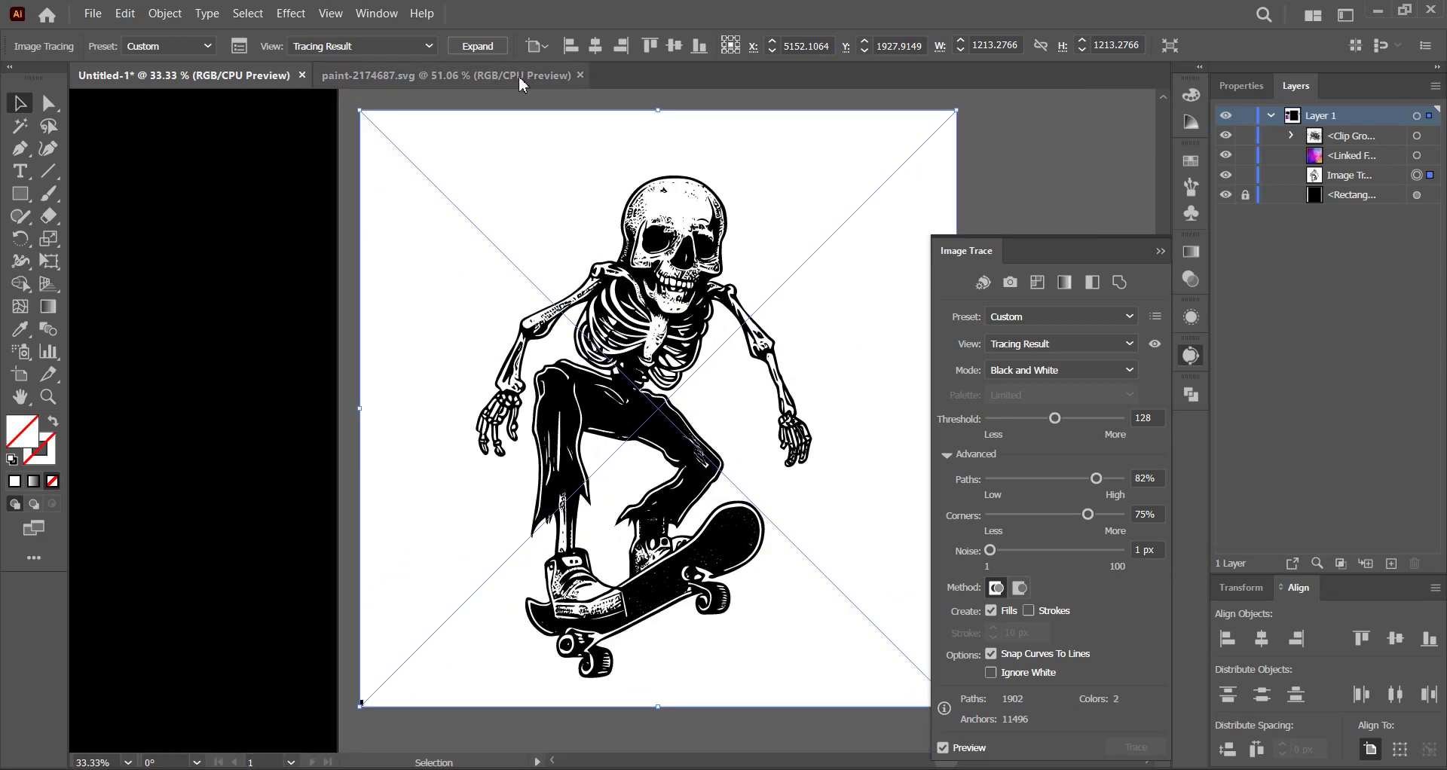
- Expand the skeleton's tracing result into vector shapes, hide the trace settings and ungroup the artwork
{"action": "left_click", "coordinate": [479, 47]}
{"action": "left_click", "coordinate": [1190, 357]}
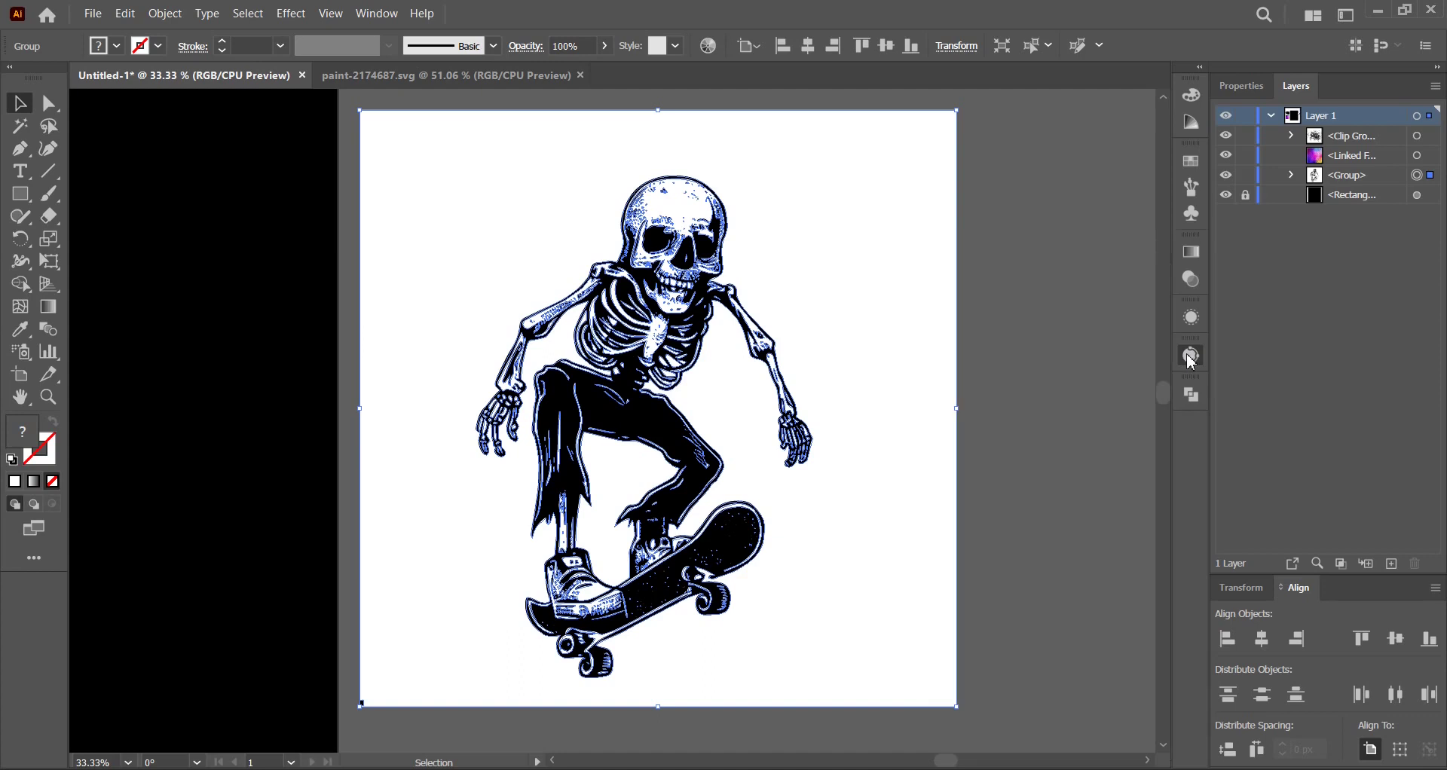
{"action": "left_click", "coordinate": [969, 308]}
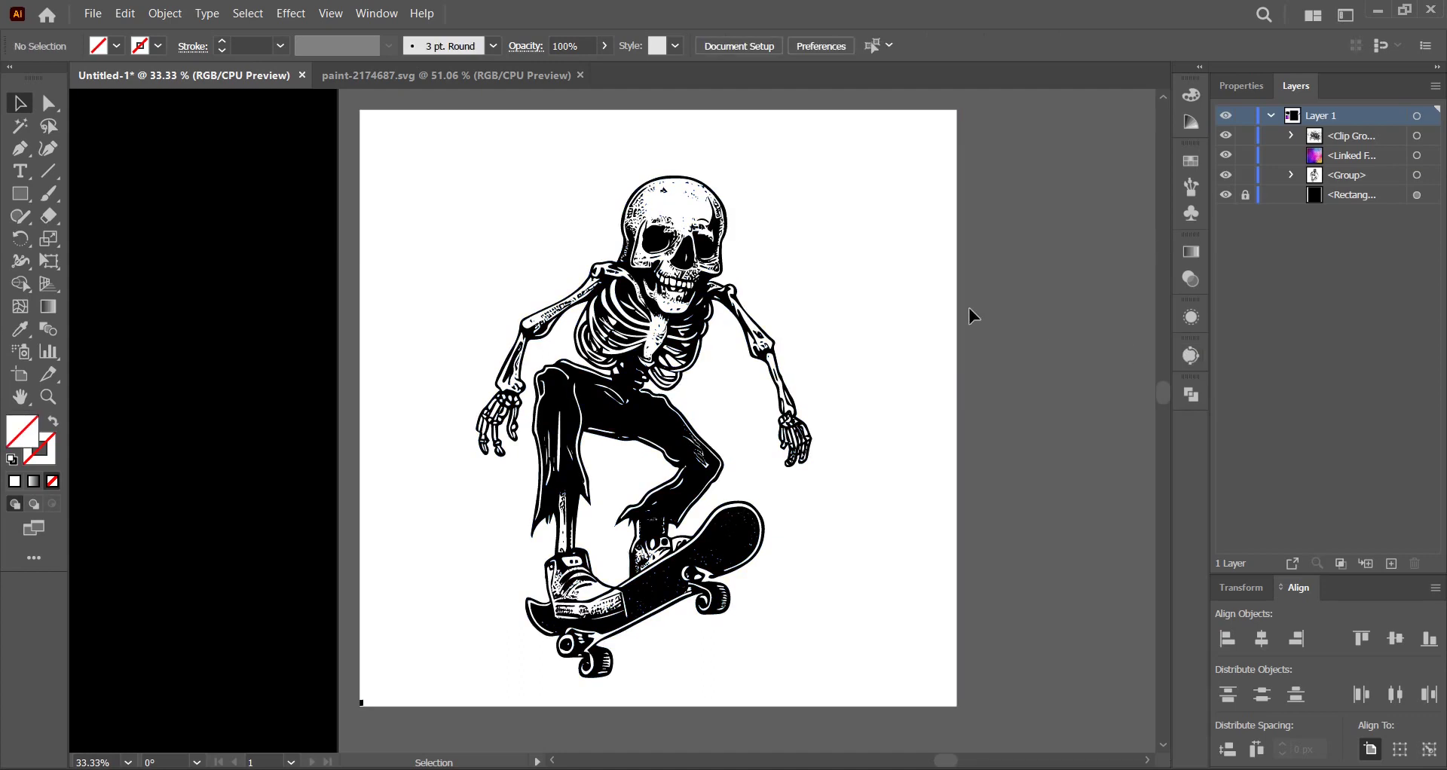
{"action": "right_click", "coordinate": [825, 297]}
{"action": "left_click", "coordinate": [914, 543]}
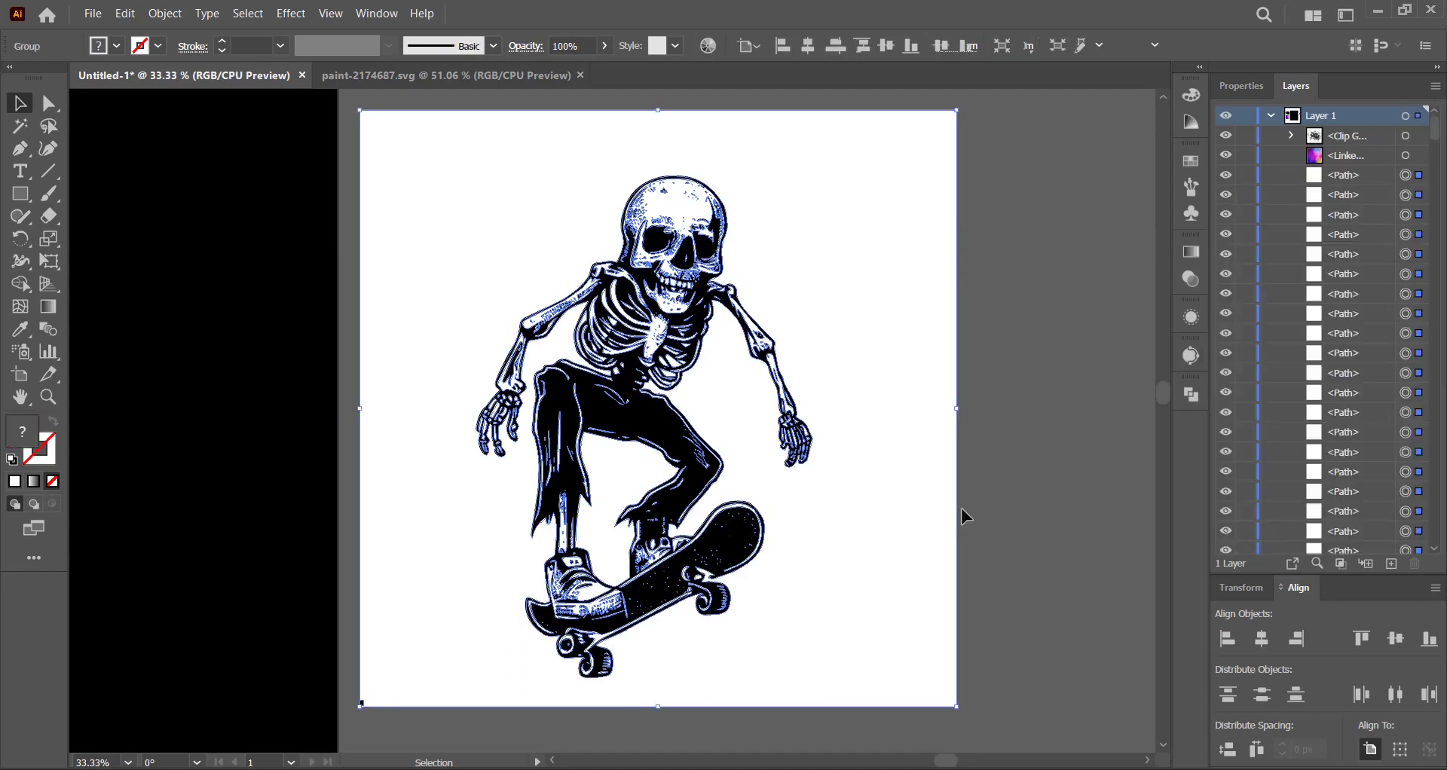
- Delete the white background shape and the stray leftover pieces around the skeleton, including the small black speck at the old corner
{"action": "left_click", "coordinate": [1036, 452]}
{"action": "left_click_drag", "start_coordinate": [910, 386], "coordinate": [983, 365]}
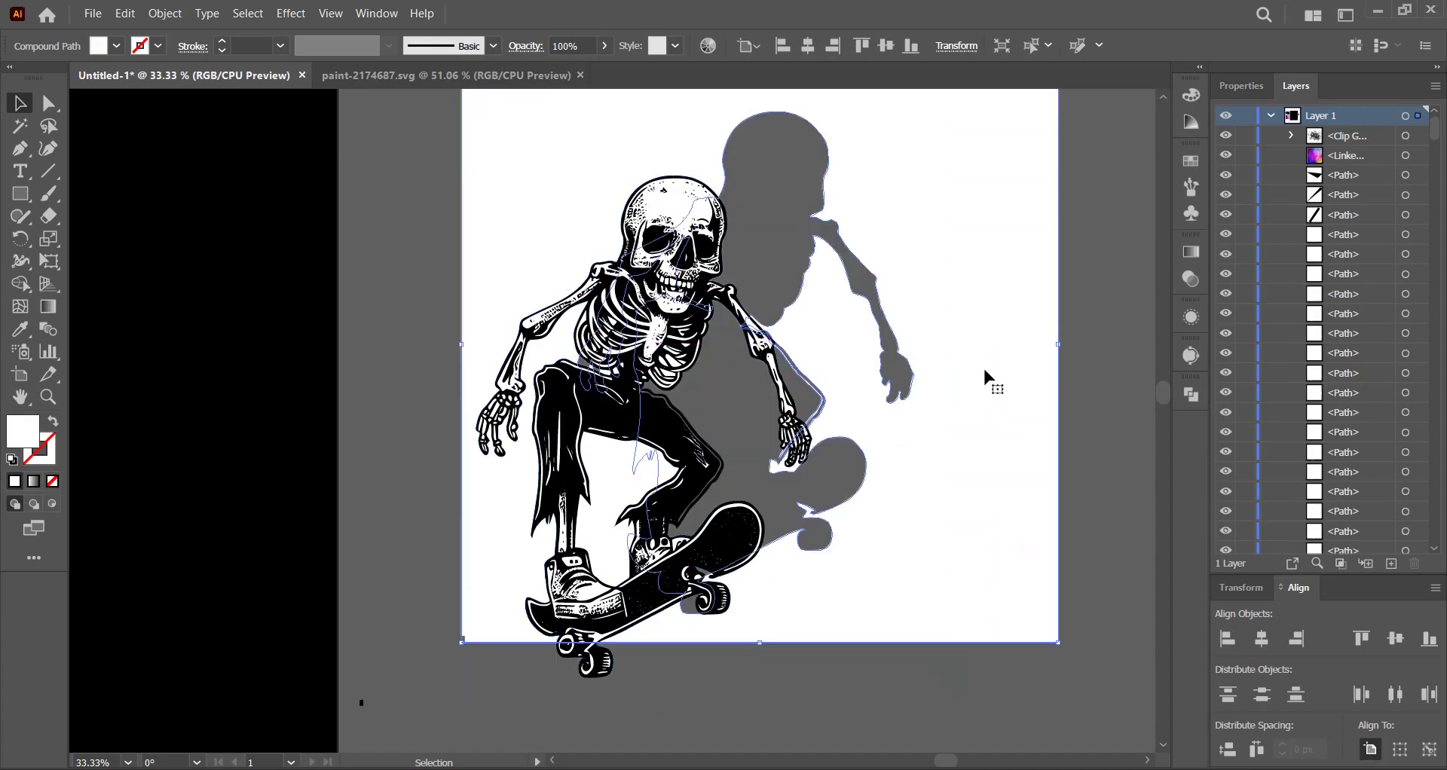
{"action": "key", "text": "Delete"}
{"action": "left_click_drag", "start_coordinate": [619, 483], "coordinate": [1013, 372]}
{"action": "key", "text": "Delete"}
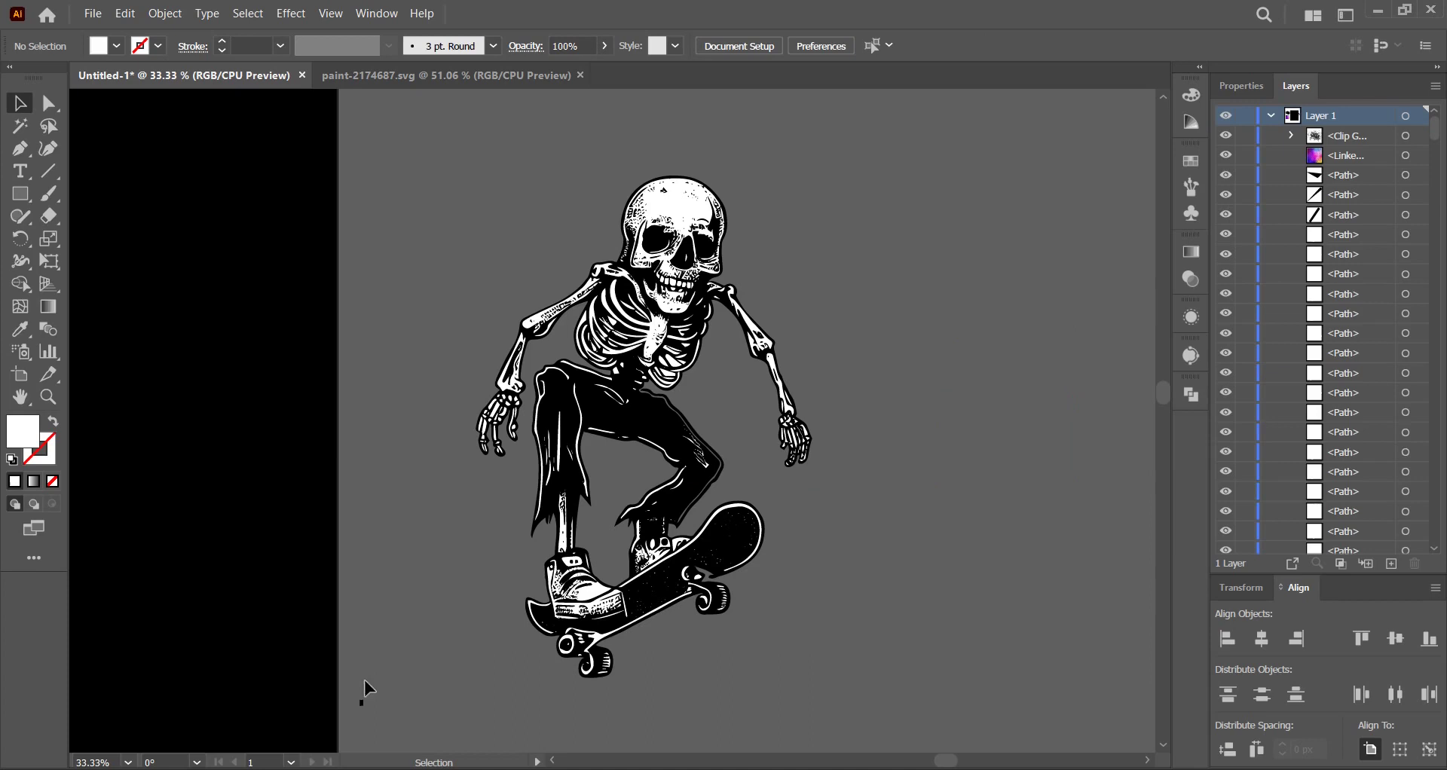
{"action": "left_click_drag", "start_coordinate": [379, 721], "coordinate": [379, 721]}
{"action": "key", "text": "Delete"}
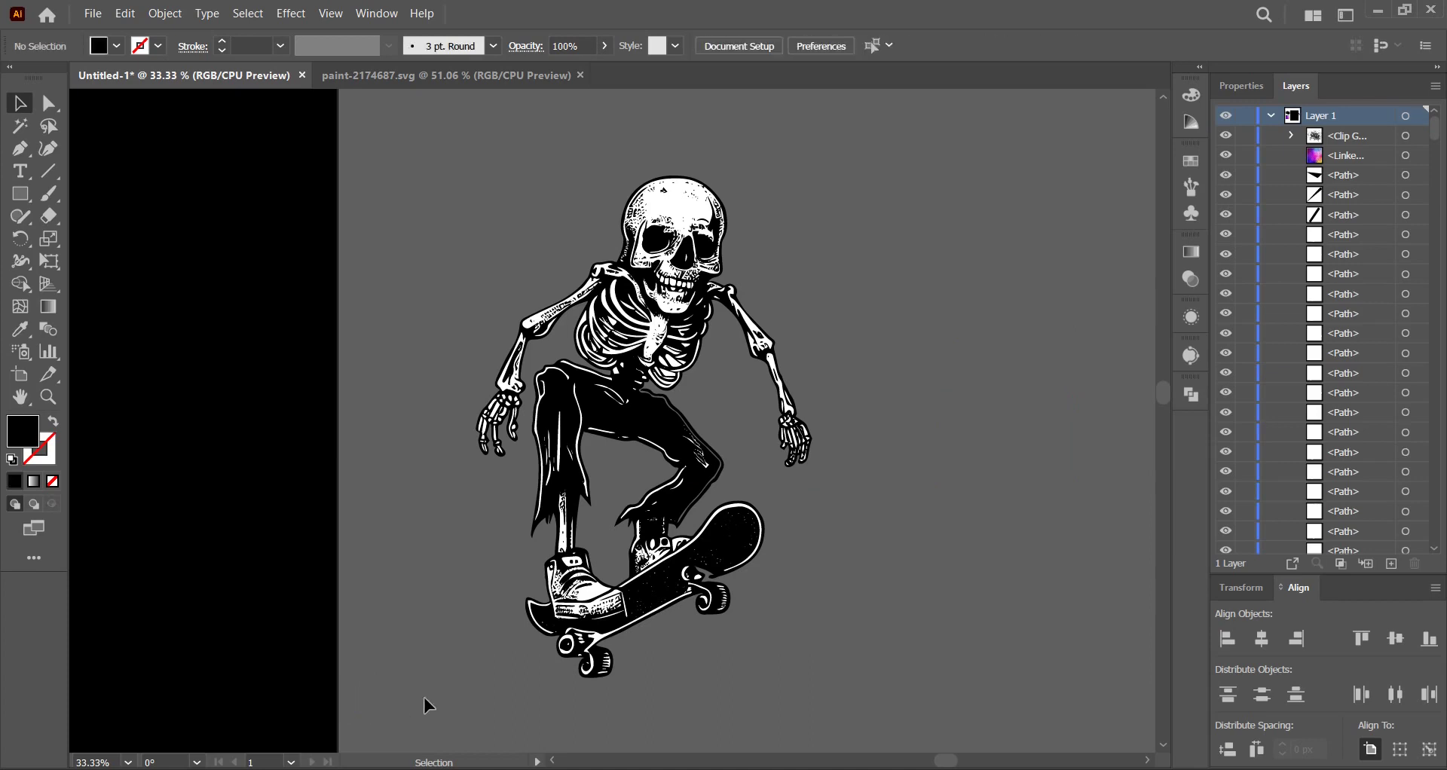
- Select all black shapes of the skeleton by matching fill color and group them
{"action": "left_click", "coordinate": [659, 435]}
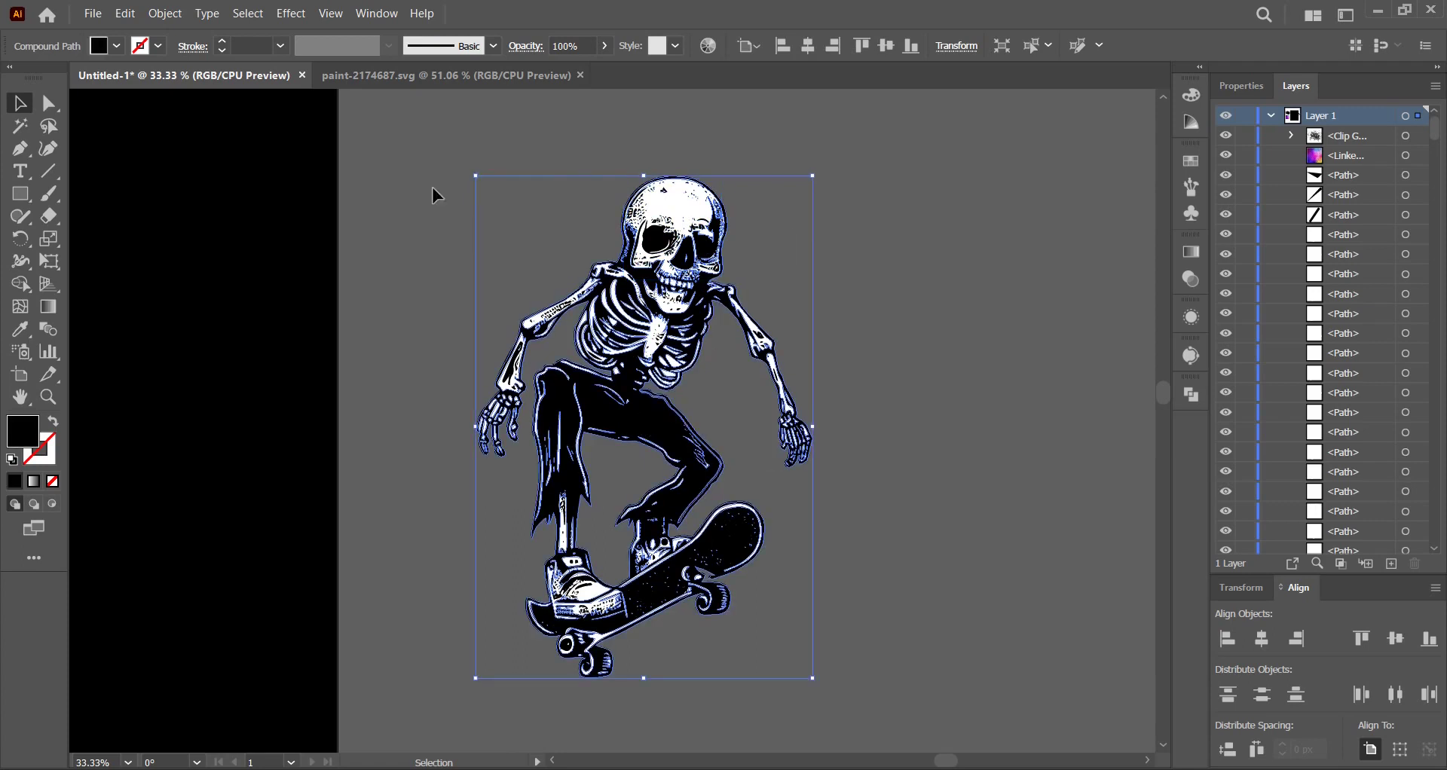
{"action": "left_click", "coordinate": [248, 14]}
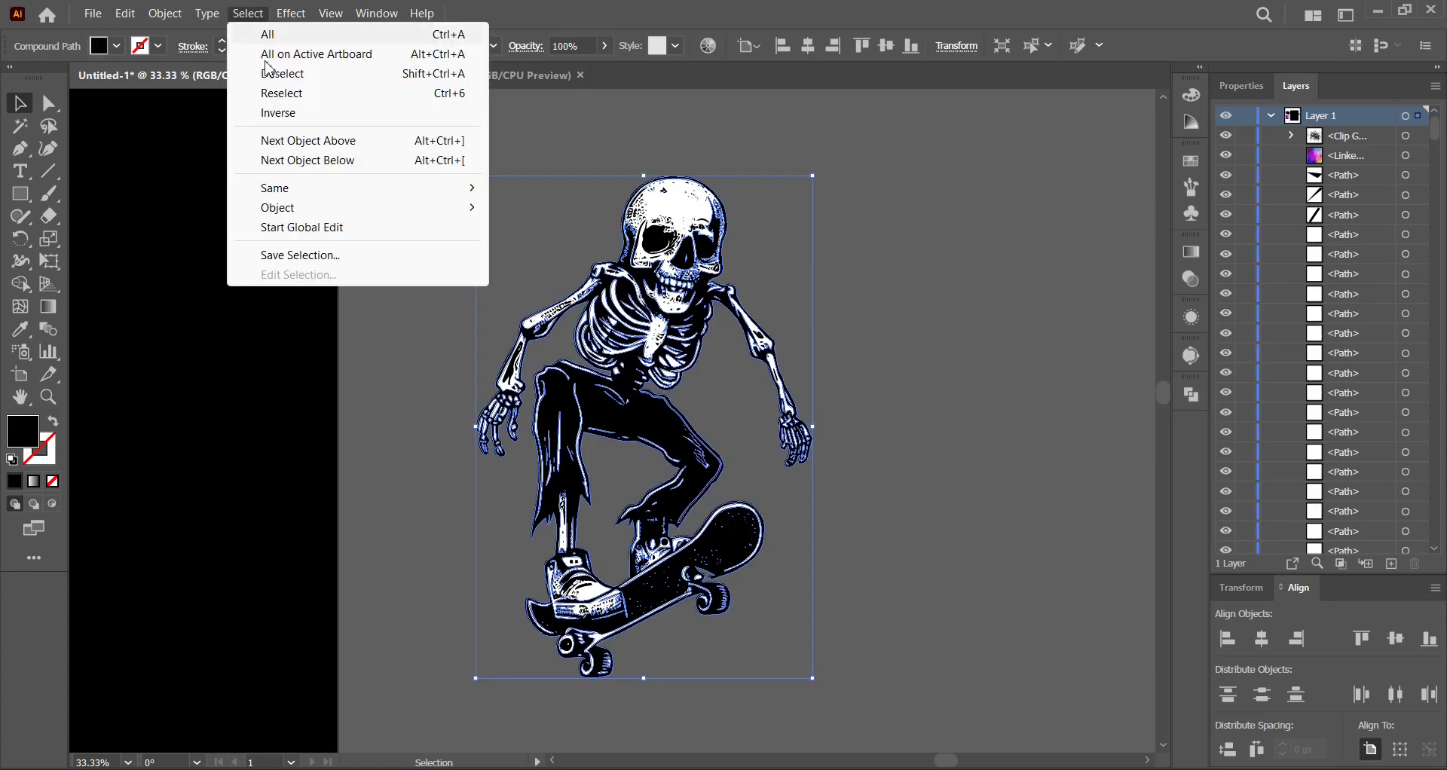
{"action": "mouse_move", "coordinate": [287, 189]}
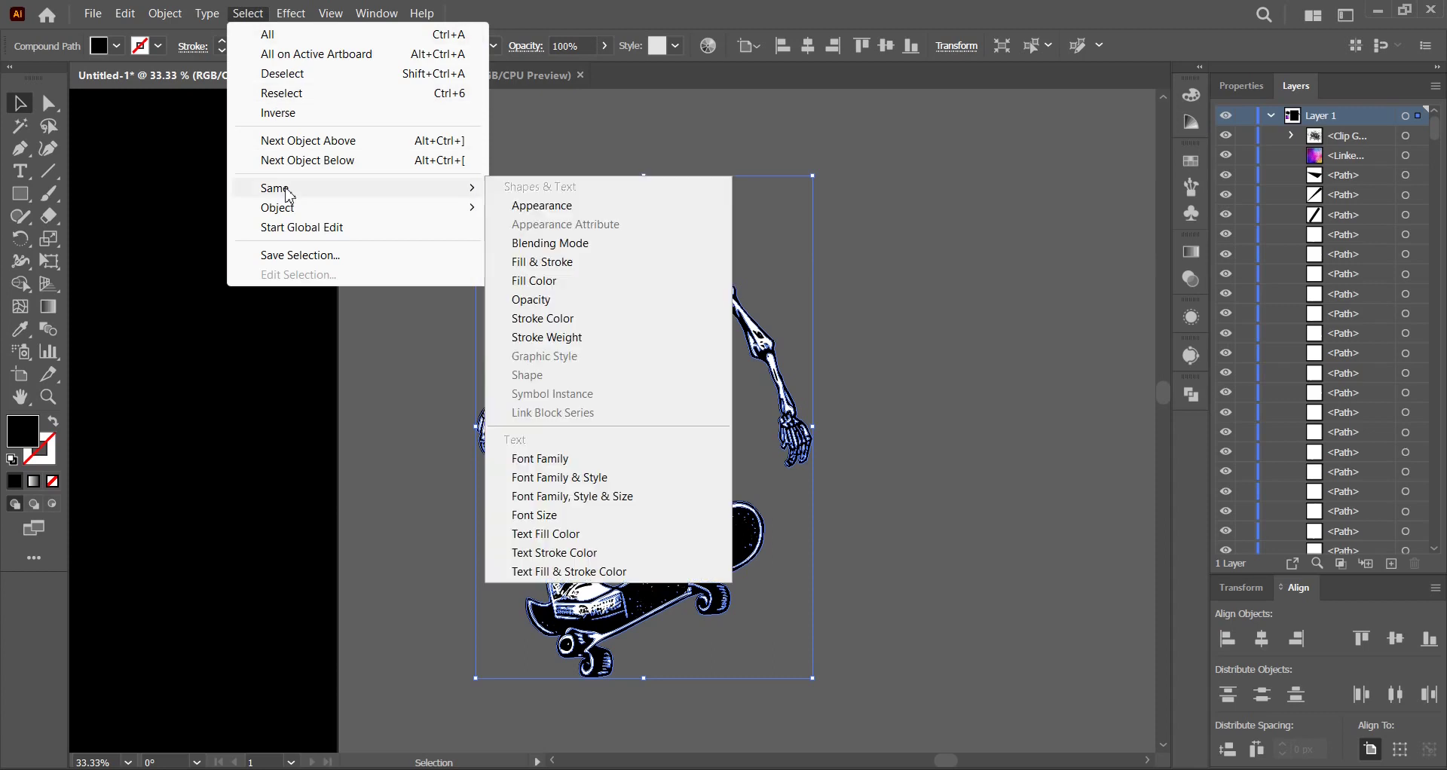
{"action": "left_click", "coordinate": [538, 279]}
{"action": "right_click", "coordinate": [602, 413]}
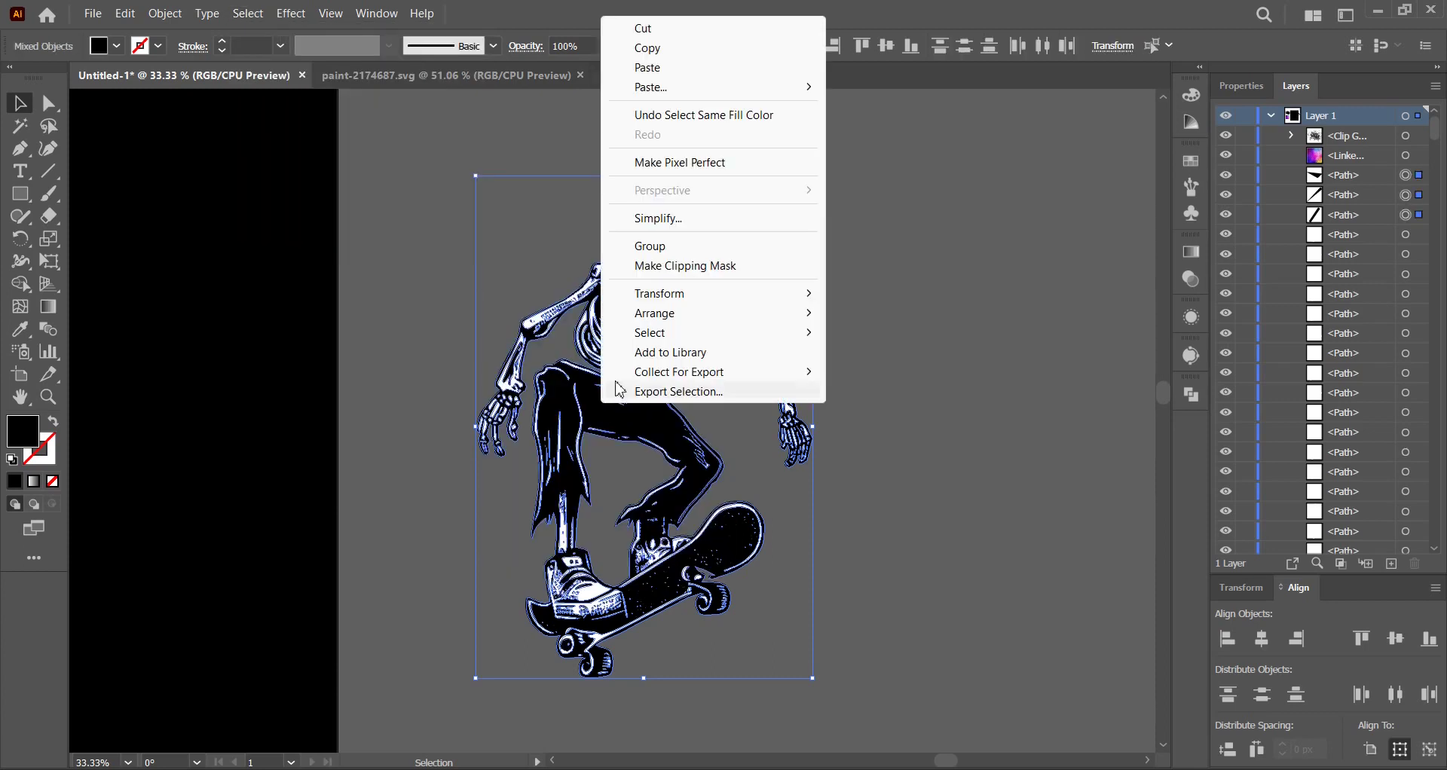
{"action": "left_click", "coordinate": [660, 244]}
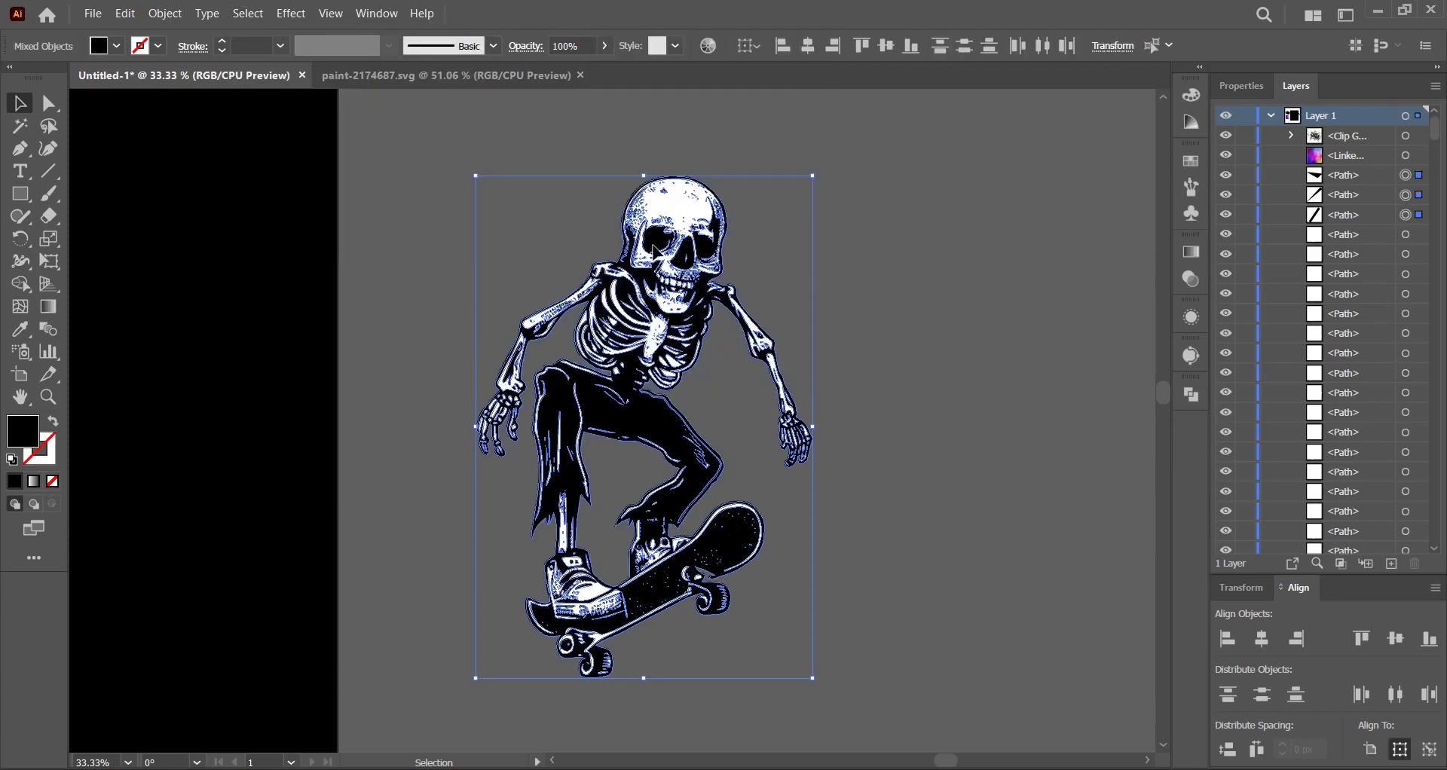
- Select all white shapes of the skeleton by matching fill color, group them and clear the selection
{"action": "left_click", "coordinate": [680, 202]}
{"action": "left_click", "coordinate": [248, 14]}
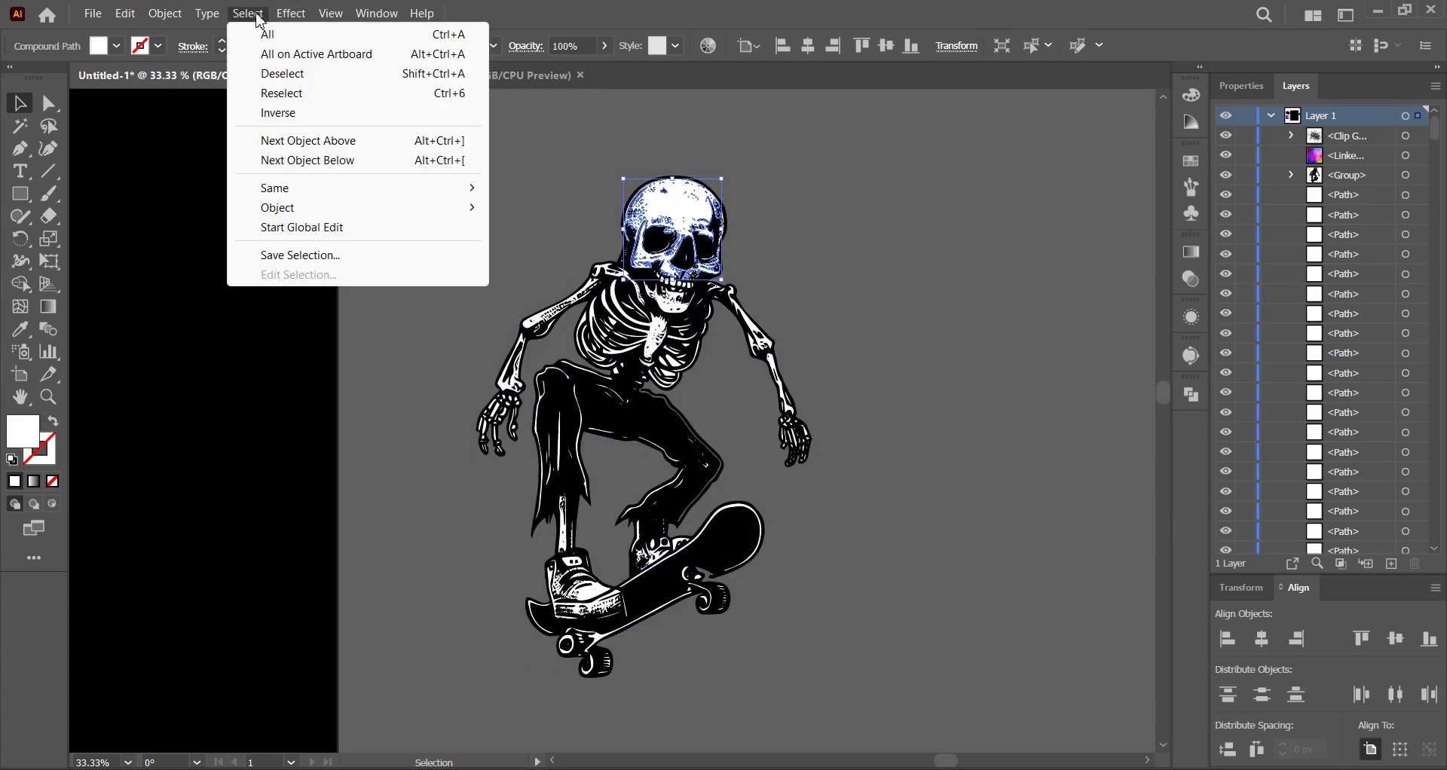
{"action": "mouse_move", "coordinate": [381, 188]}
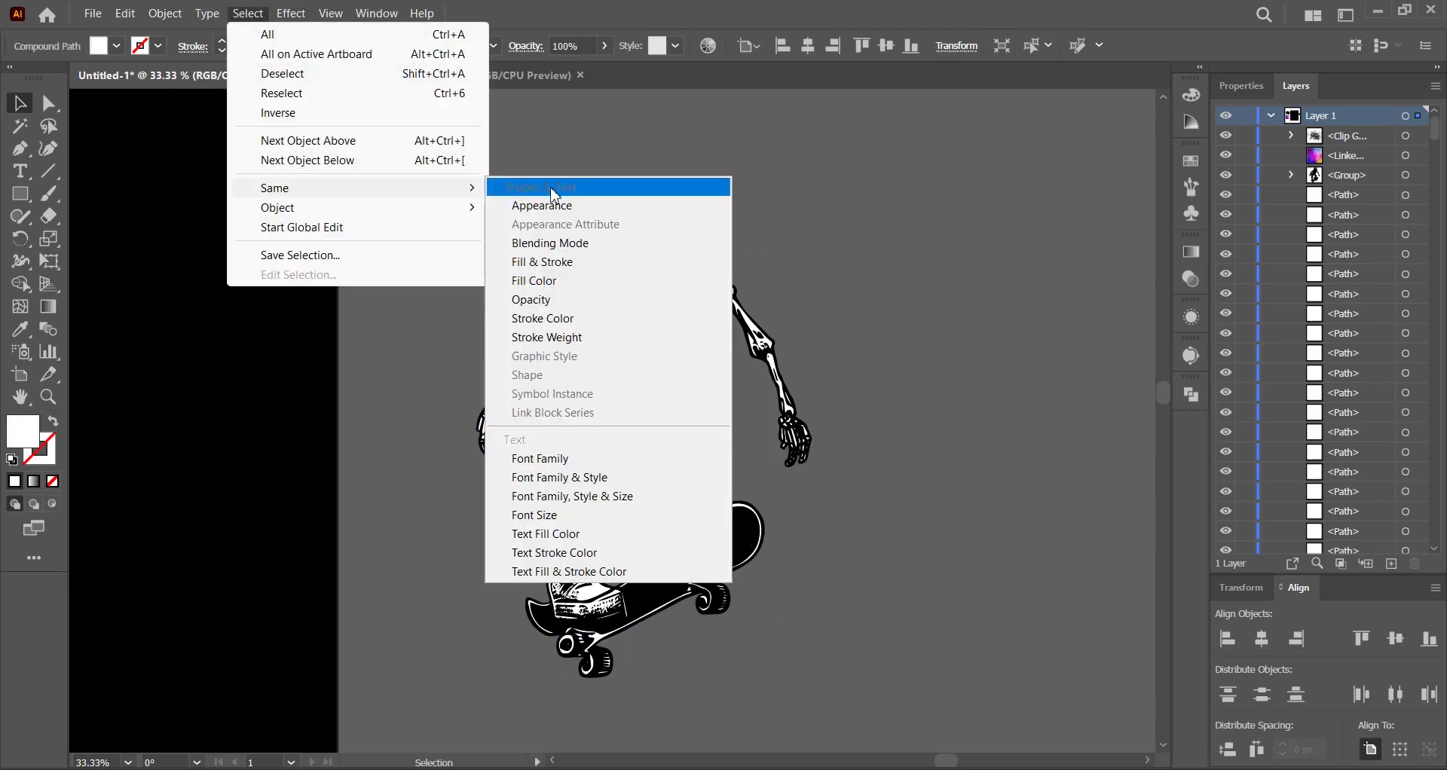
{"action": "left_click", "coordinate": [557, 281]}
{"action": "right_click", "coordinate": [682, 217]}
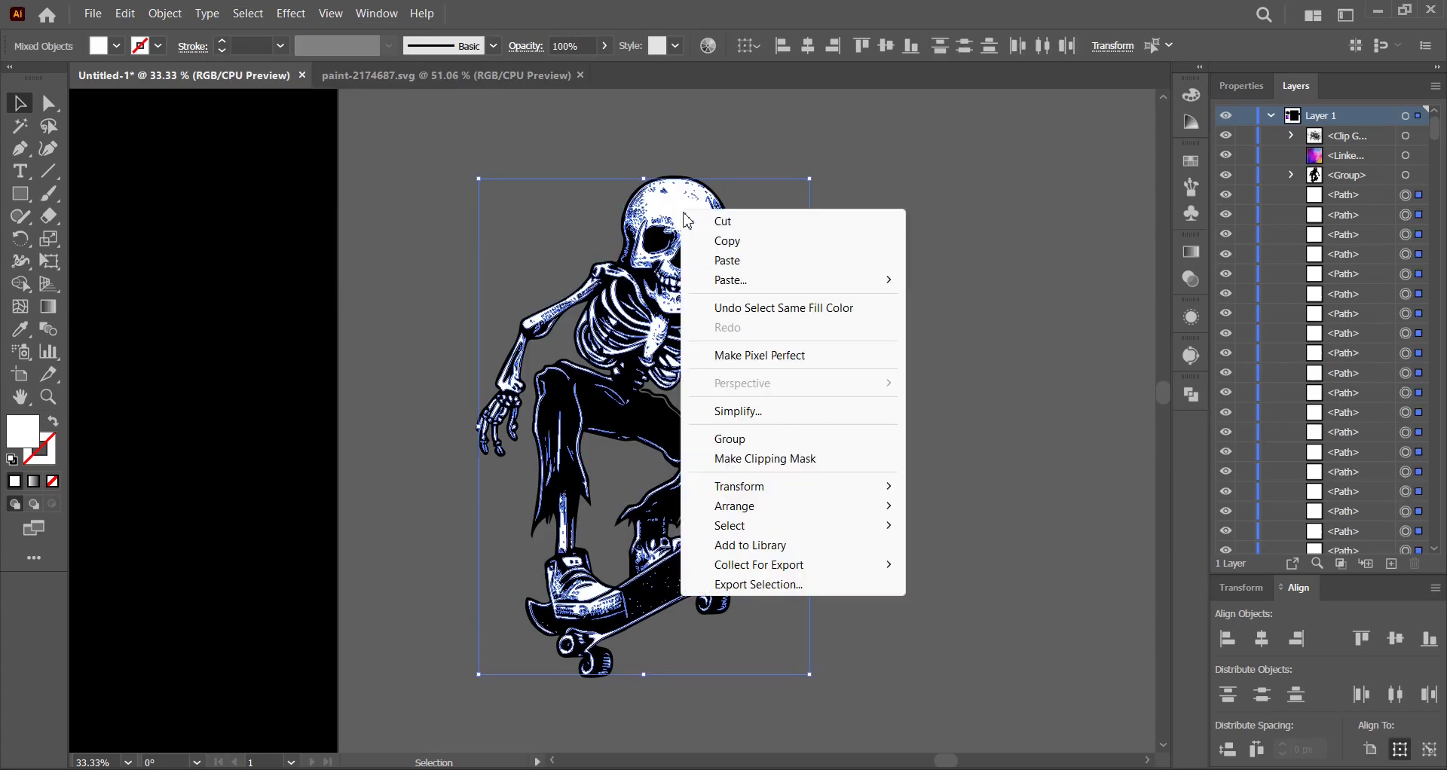
{"action": "left_click", "coordinate": [746, 444]}
{"action": "left_click", "coordinate": [909, 394]}
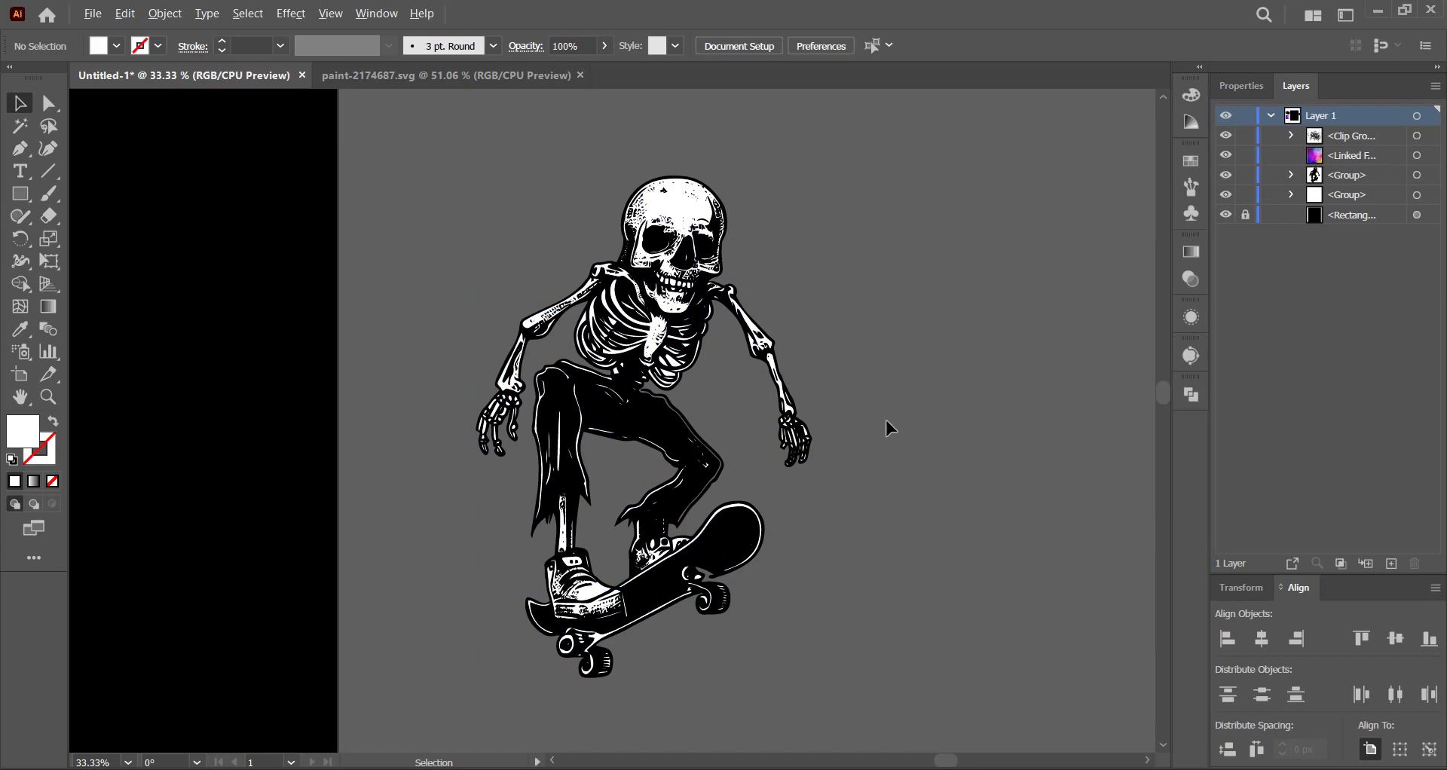
- Duplicate the galaxy image beside the artboard by copying and pasting it
{"action": "scroll", "coordinate": [885, 422], "scroll_direction": "down", "scroll_amount": 1}
{"action": "scroll", "coordinate": [885, 420], "scroll_direction": "down", "scroll_amount": 3}
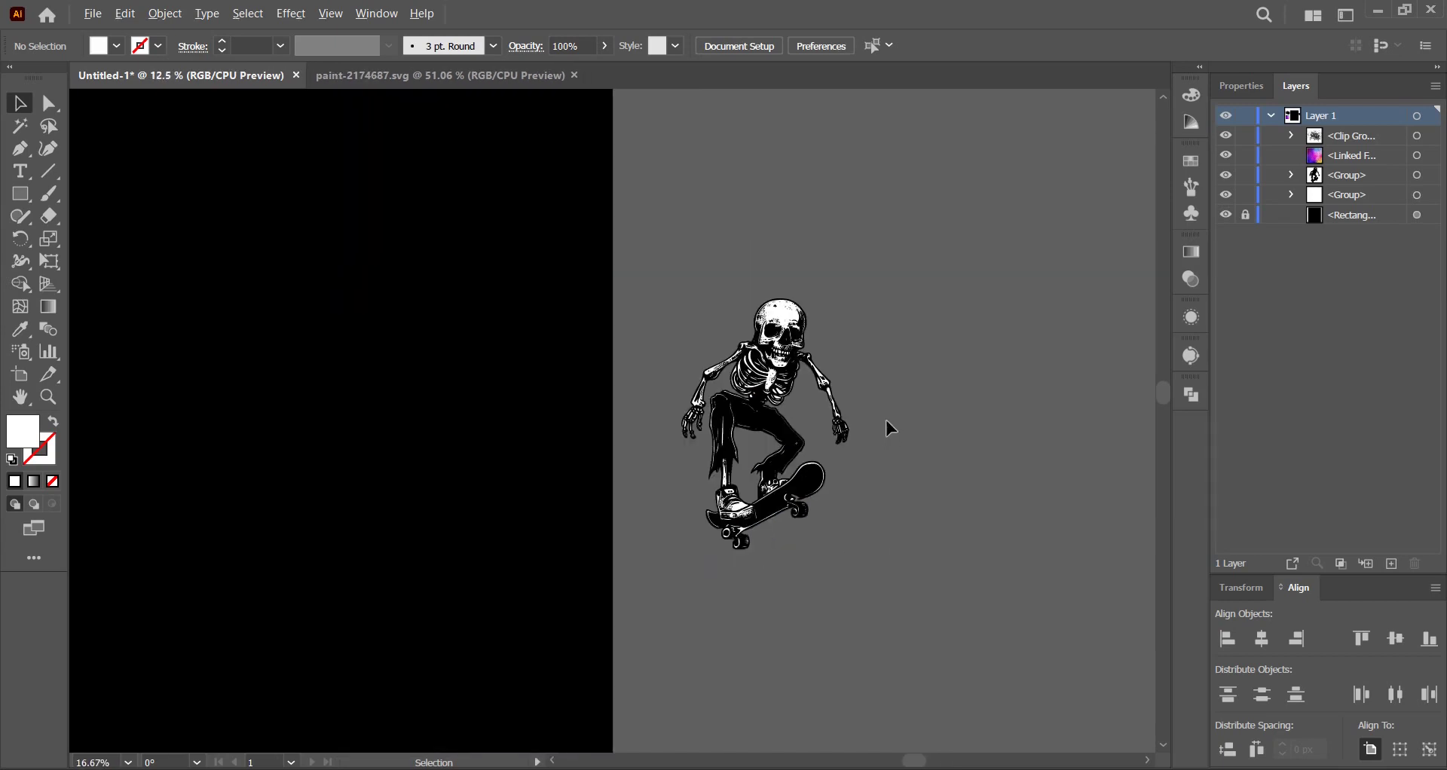
{"action": "left_click_drag", "start_coordinate": [610, 497], "coordinate": [662, 426]}
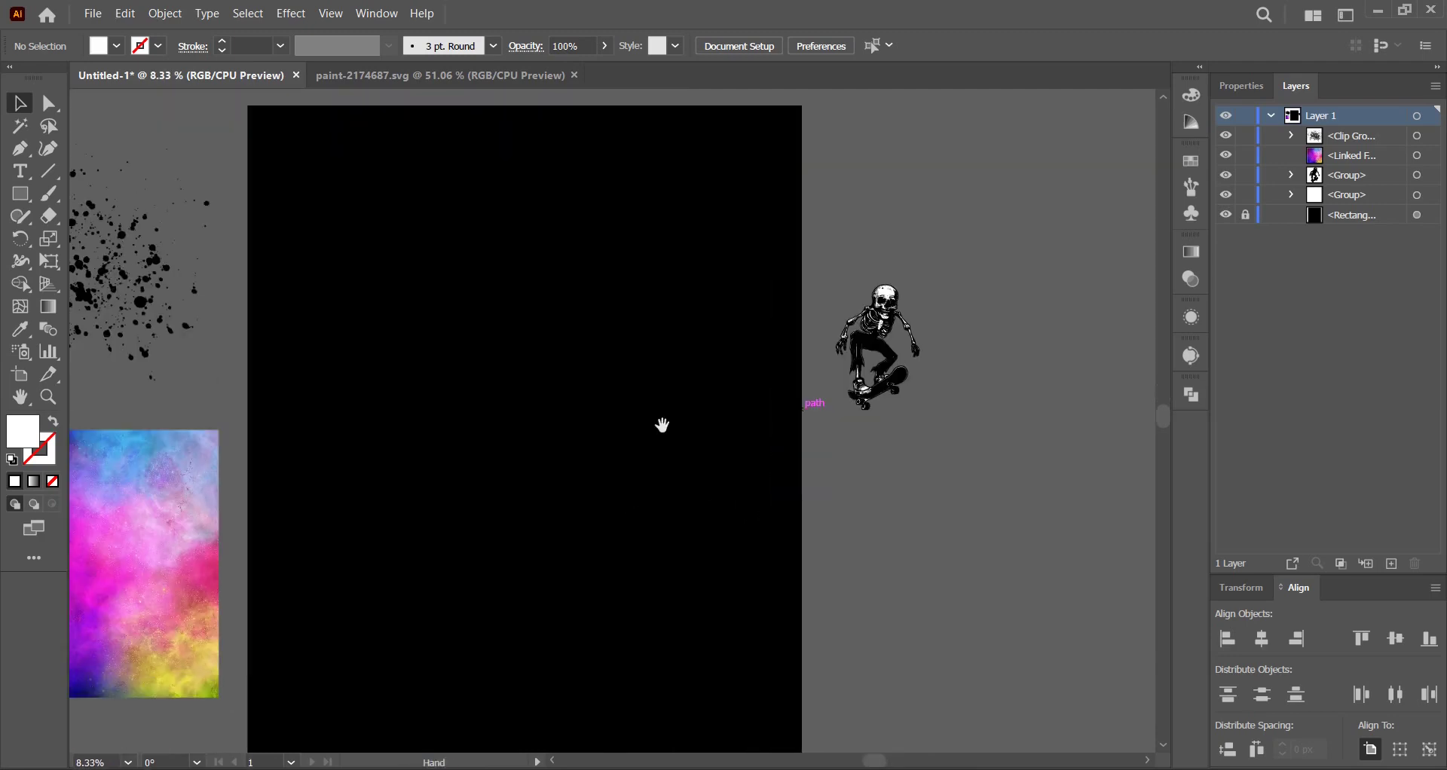
{"action": "left_click", "coordinate": [194, 477]}
{"action": "left_click_drag", "start_coordinate": [329, 487], "coordinate": [510, 424]}
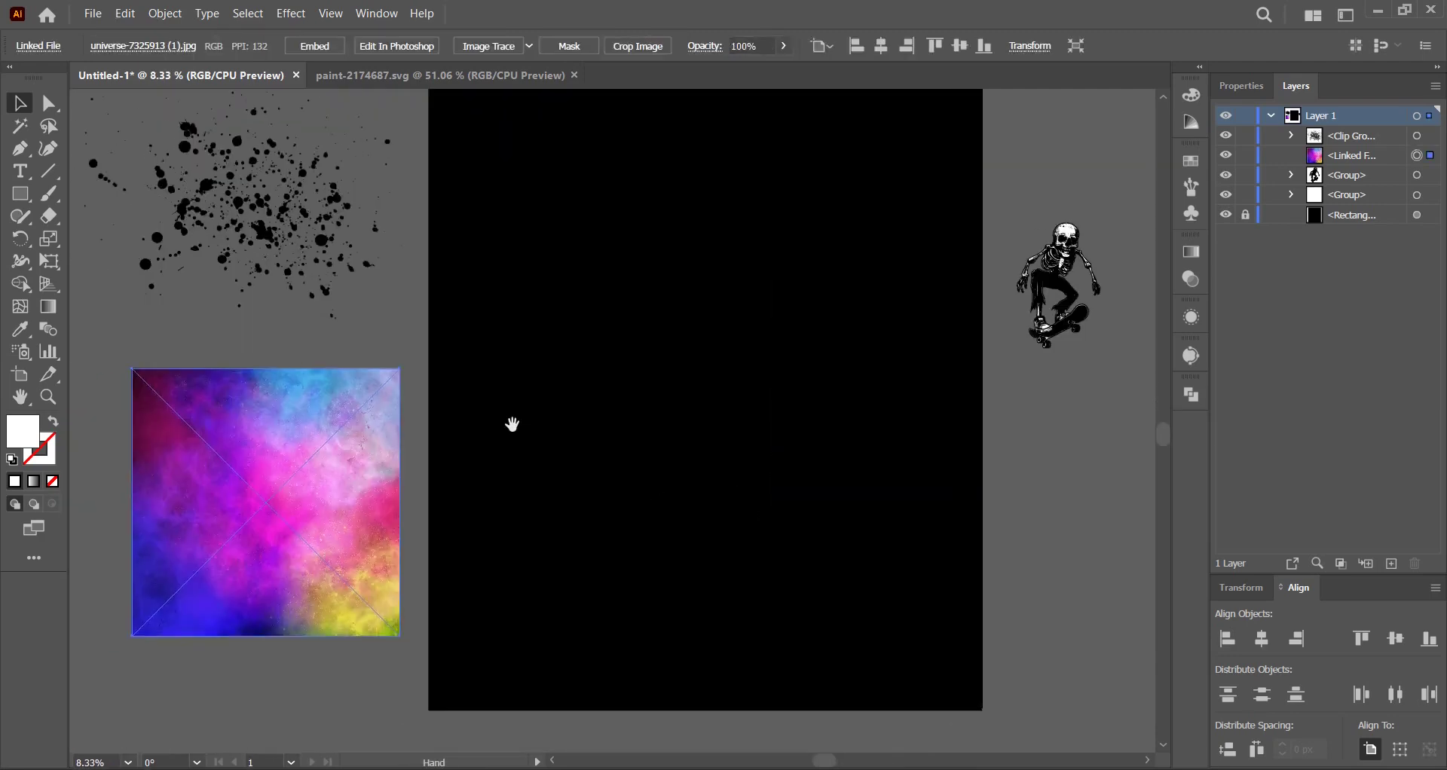
{"action": "left_click", "coordinate": [125, 14]}
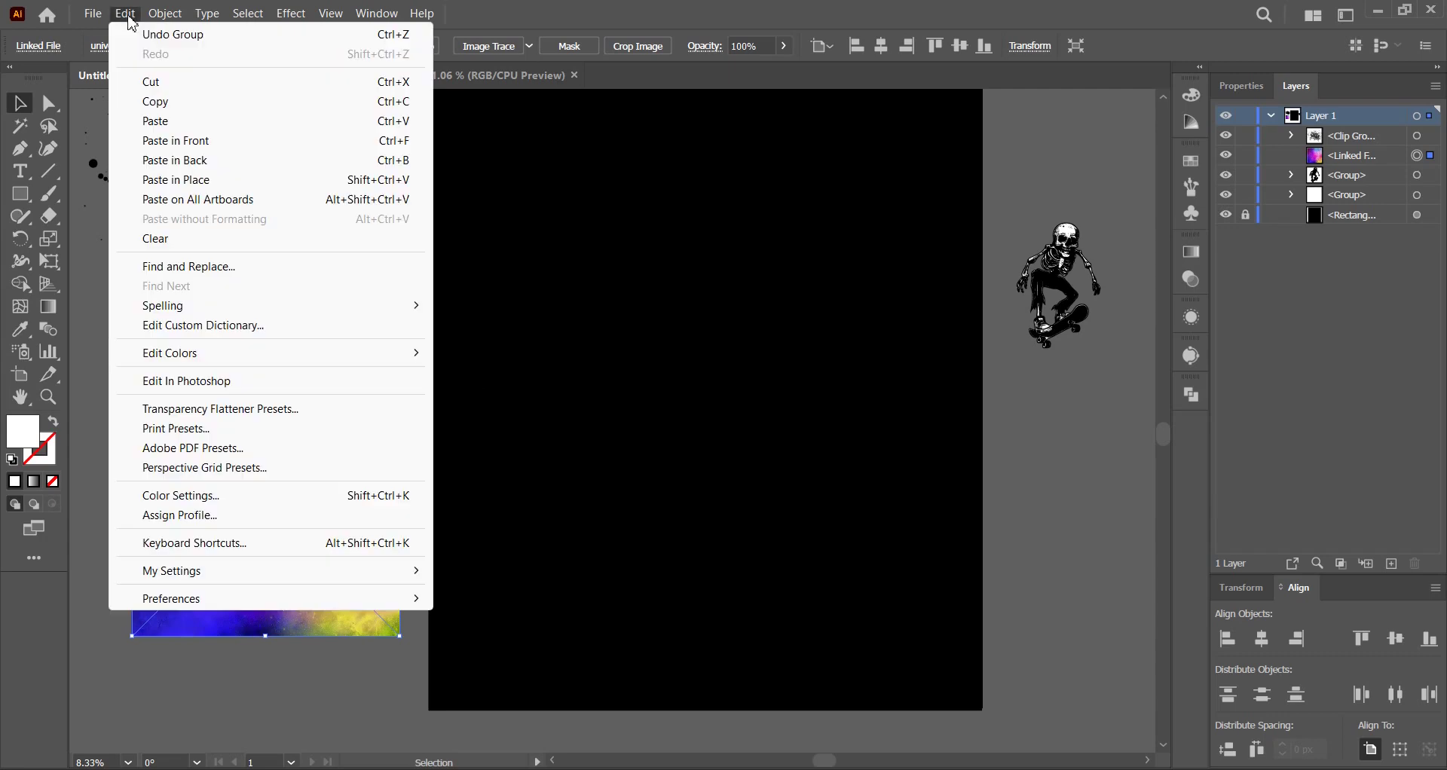
{"action": "left_click", "coordinate": [155, 98]}
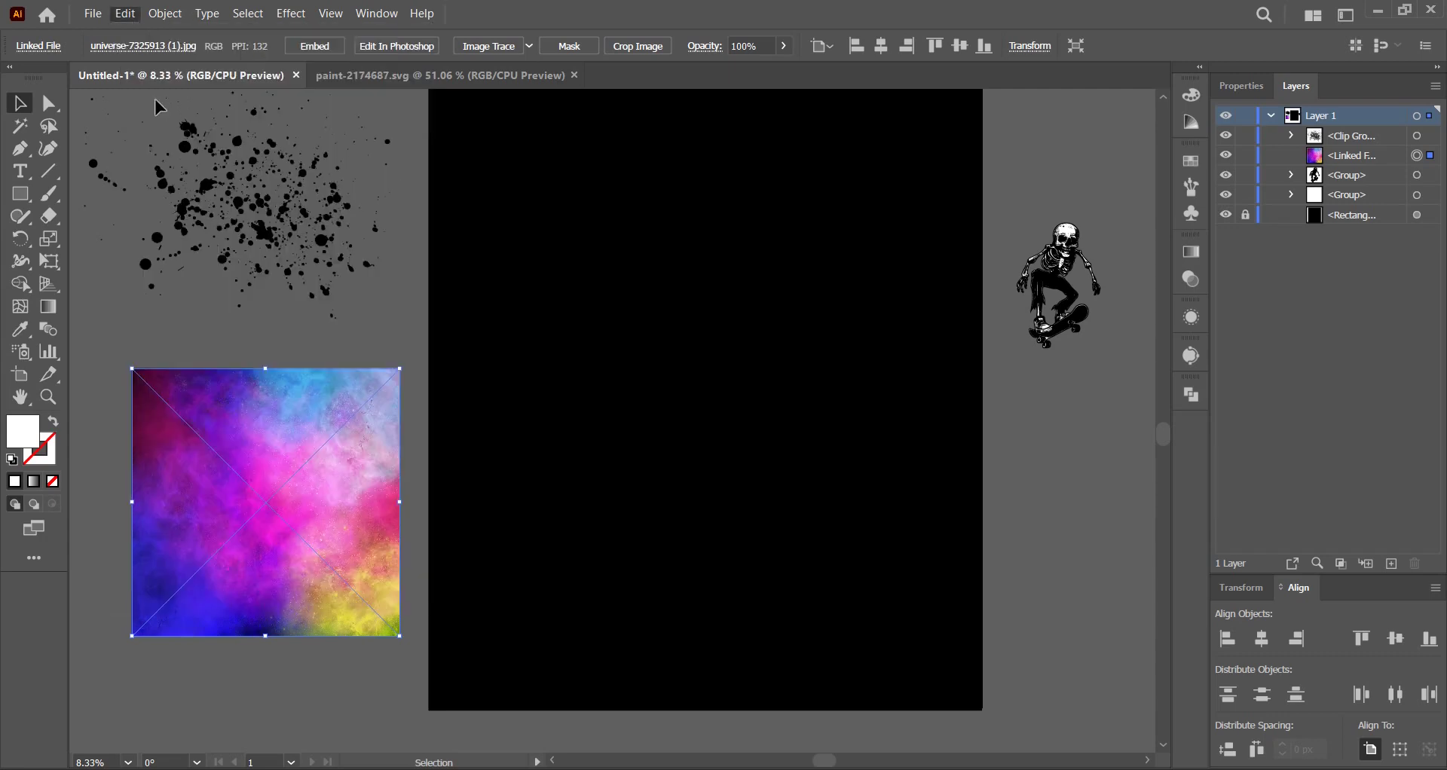
{"action": "left_click", "coordinate": [127, 14]}
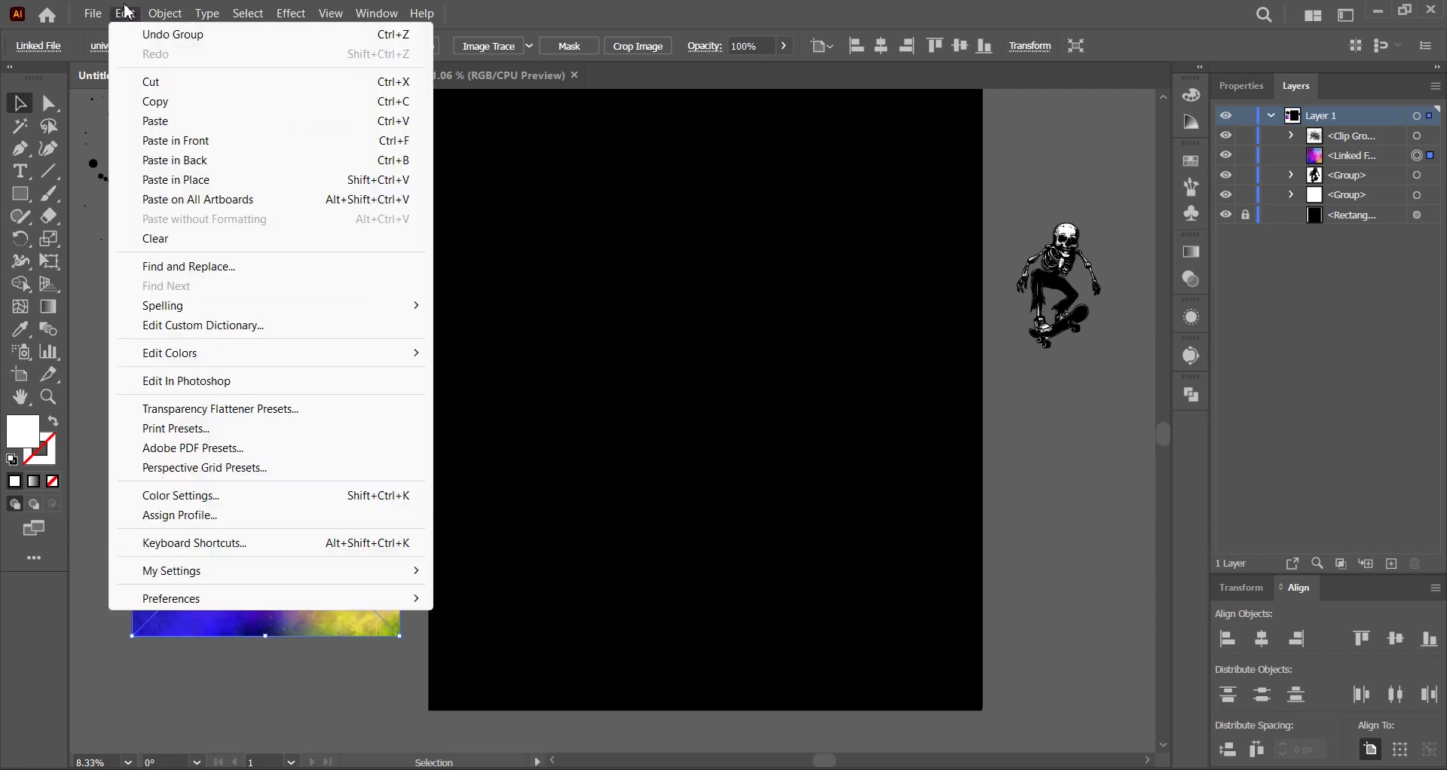
{"action": "left_click", "coordinate": [159, 122]}
- Move the galaxy copy across the artboard's edge so that it overlaps the skeleton
{"action": "left_click_drag", "start_coordinate": [645, 397], "coordinate": [946, 442]}
{"action": "scroll", "coordinate": [688, 472], "scroll_direction": "right", "scroll_amount": 5}
{"action": "scroll", "coordinate": [688, 472], "scroll_direction": "up", "scroll_amount": 1}
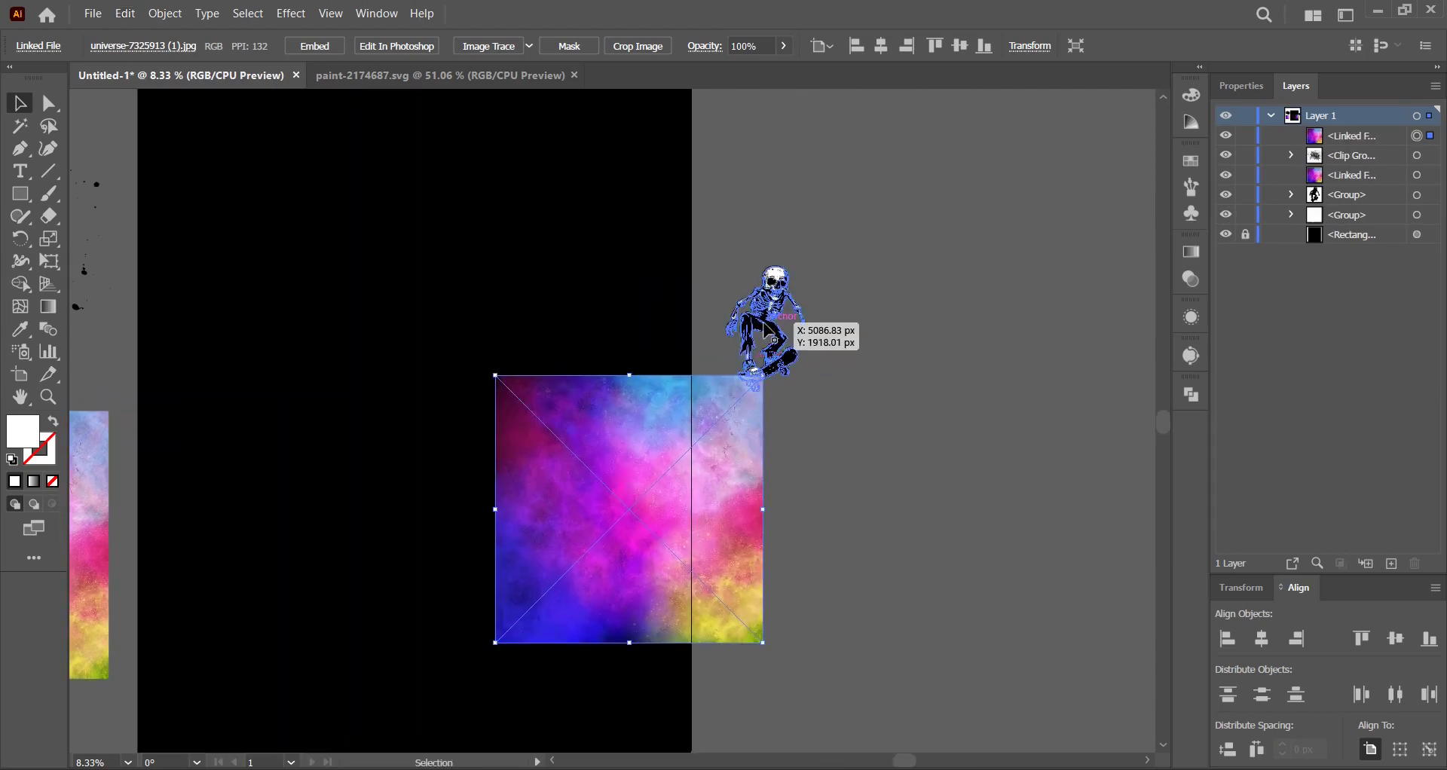
{"action": "left_click_drag", "start_coordinate": [766, 330], "coordinate": [769, 333]}
{"action": "scroll", "coordinate": [802, 396], "scroll_direction": "up", "scroll_amount": 1}
{"action": "left_click", "coordinate": [833, 382]}
{"action": "left_click_drag", "start_coordinate": [653, 476], "coordinate": [675, 330]}
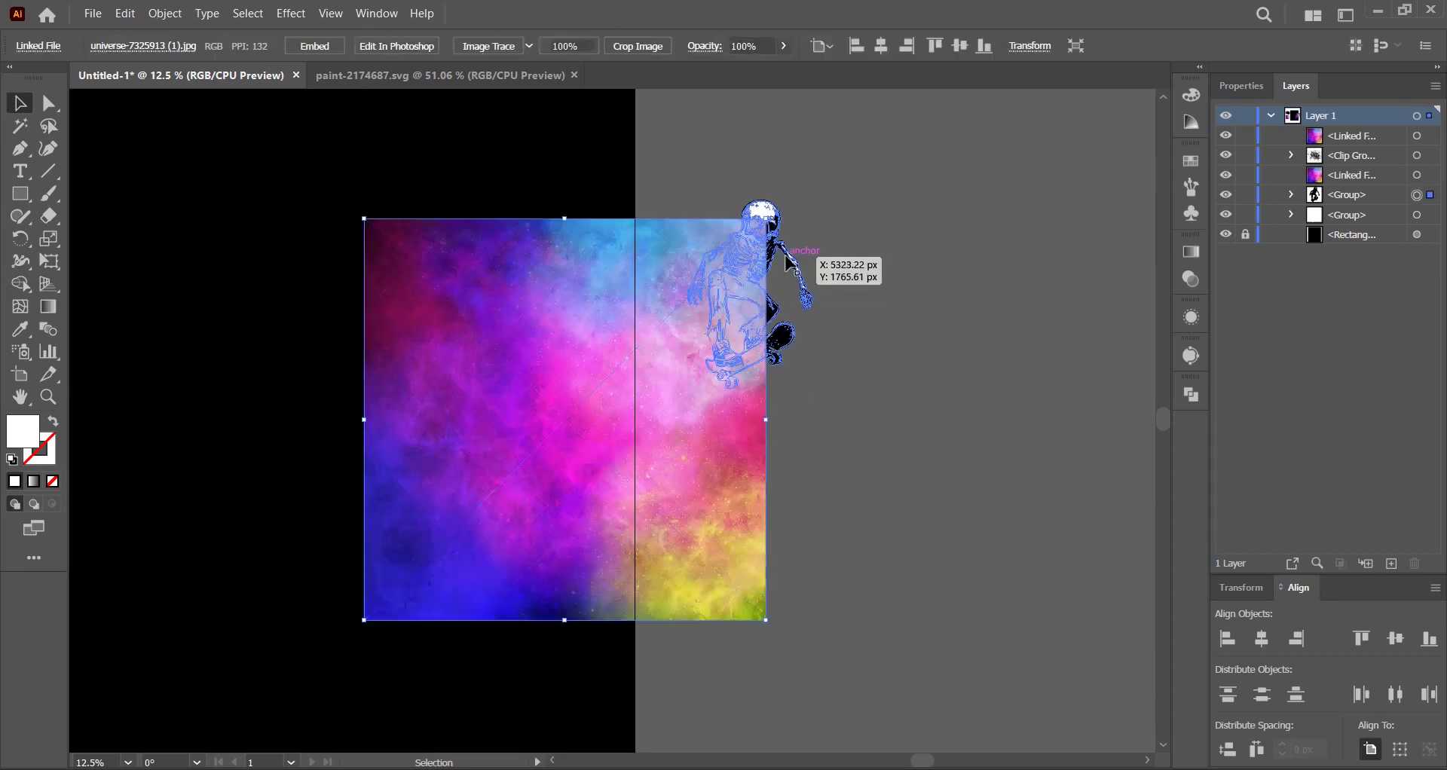
- Restack the skeleton's black group and white group above the galaxy copy, with the black group on top
{"action": "left_click", "coordinate": [786, 262]}
{"action": "left_click_drag", "start_coordinate": [1389, 197], "coordinate": [1386, 128]}
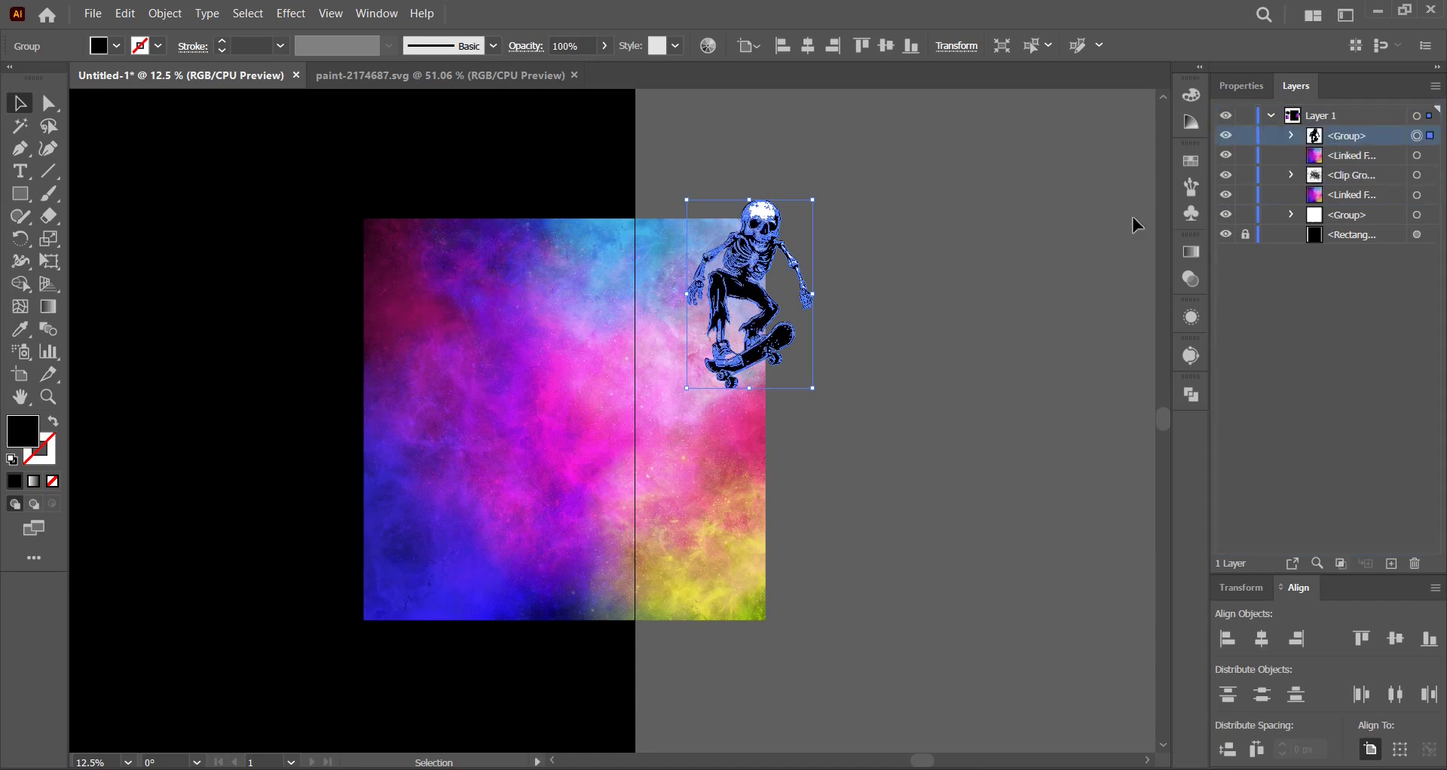
{"action": "left_click", "coordinate": [1364, 216]}
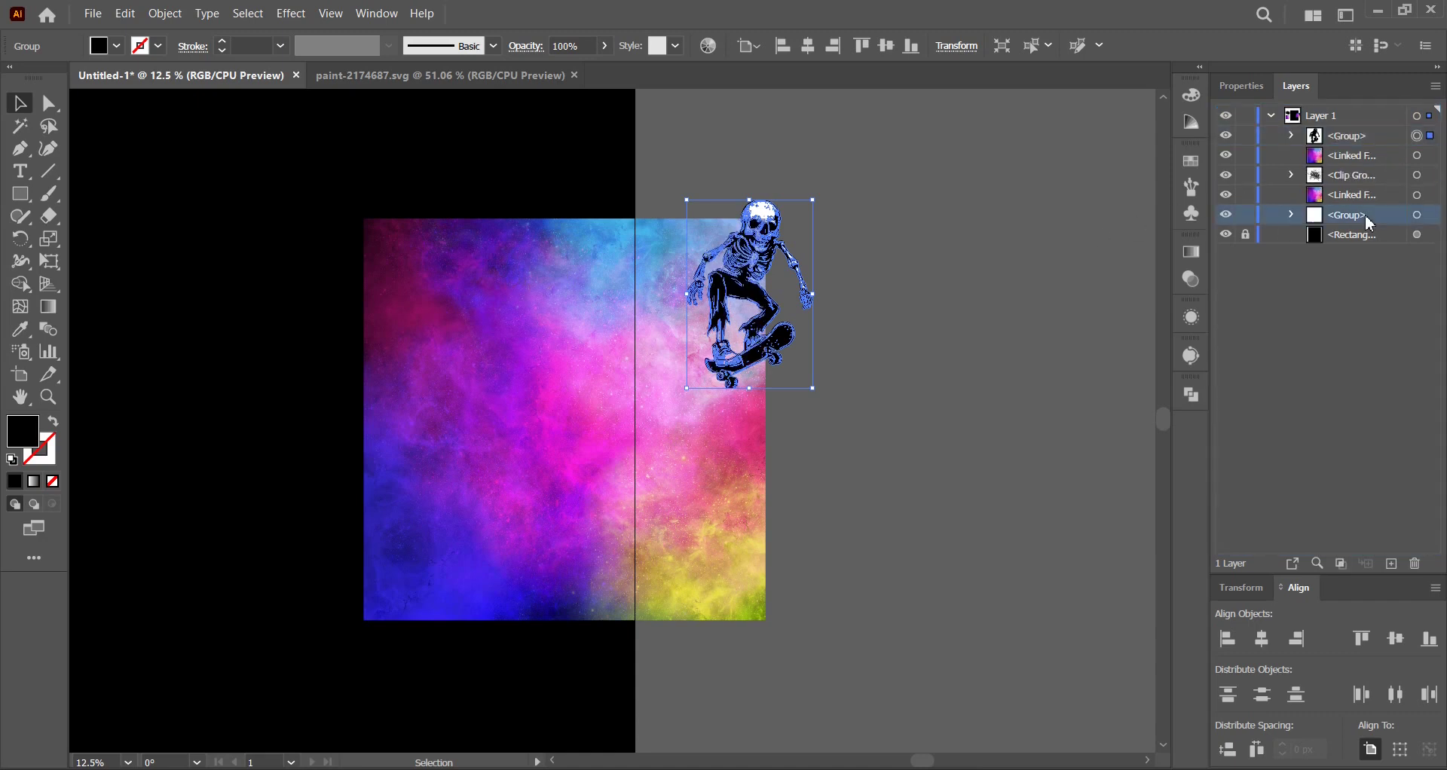
{"action": "left_click_drag", "start_coordinate": [1371, 219], "coordinate": [1372, 147]}
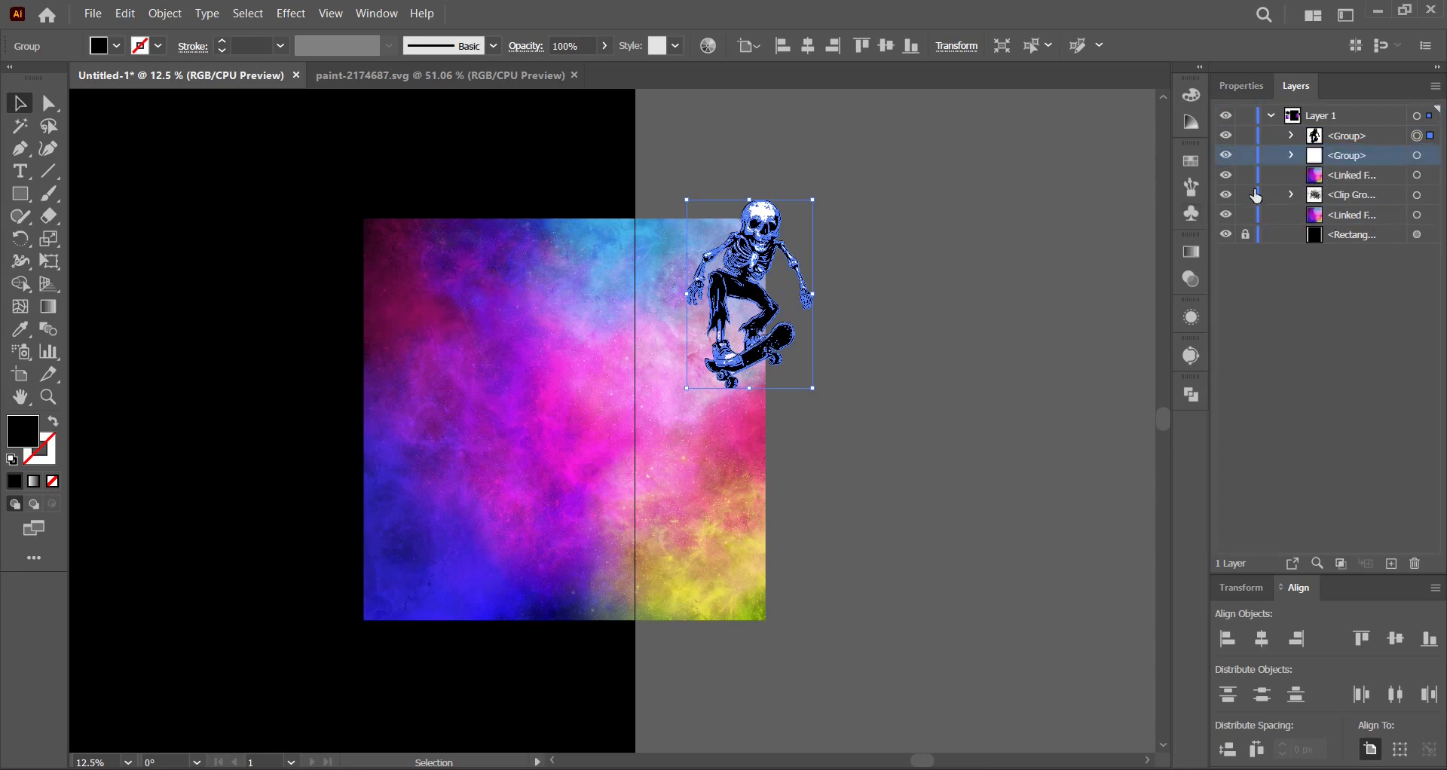
{"action": "left_click", "coordinate": [1085, 192]}
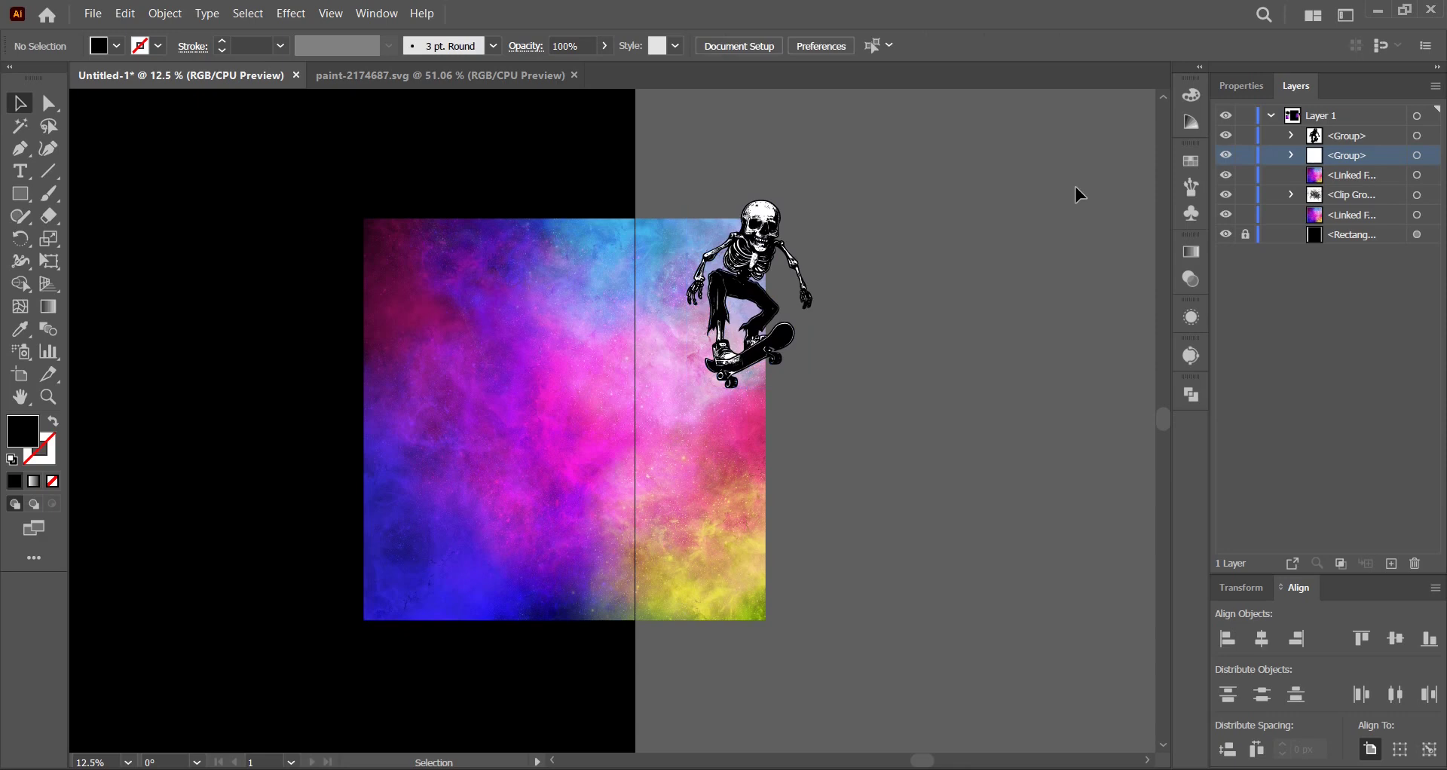
- Hide the black skeleton group, then scale the galaxy copy to about 1166 px square and position it behind all the white shapes
{"action": "left_click", "coordinate": [1225, 136]}
{"action": "left_click_drag", "start_coordinate": [603, 400], "coordinate": [904, 285]}
{"action": "scroll", "coordinate": [743, 324], "scroll_direction": "up", "scroll_amount": 1}
{"action": "left_click_drag", "start_coordinate": [893, 427], "coordinate": [826, 415]}
{"action": "left_click_drag", "start_coordinate": [826, 271], "coordinate": [811, 300]}
{"action": "scroll", "coordinate": [778, 291], "scroll_direction": "up", "scroll_amount": 1}
{"action": "left_click_drag", "start_coordinate": [871, 510], "coordinate": [805, 498]}
{"action": "left_click_drag", "start_coordinate": [738, 595], "coordinate": [728, 521]}
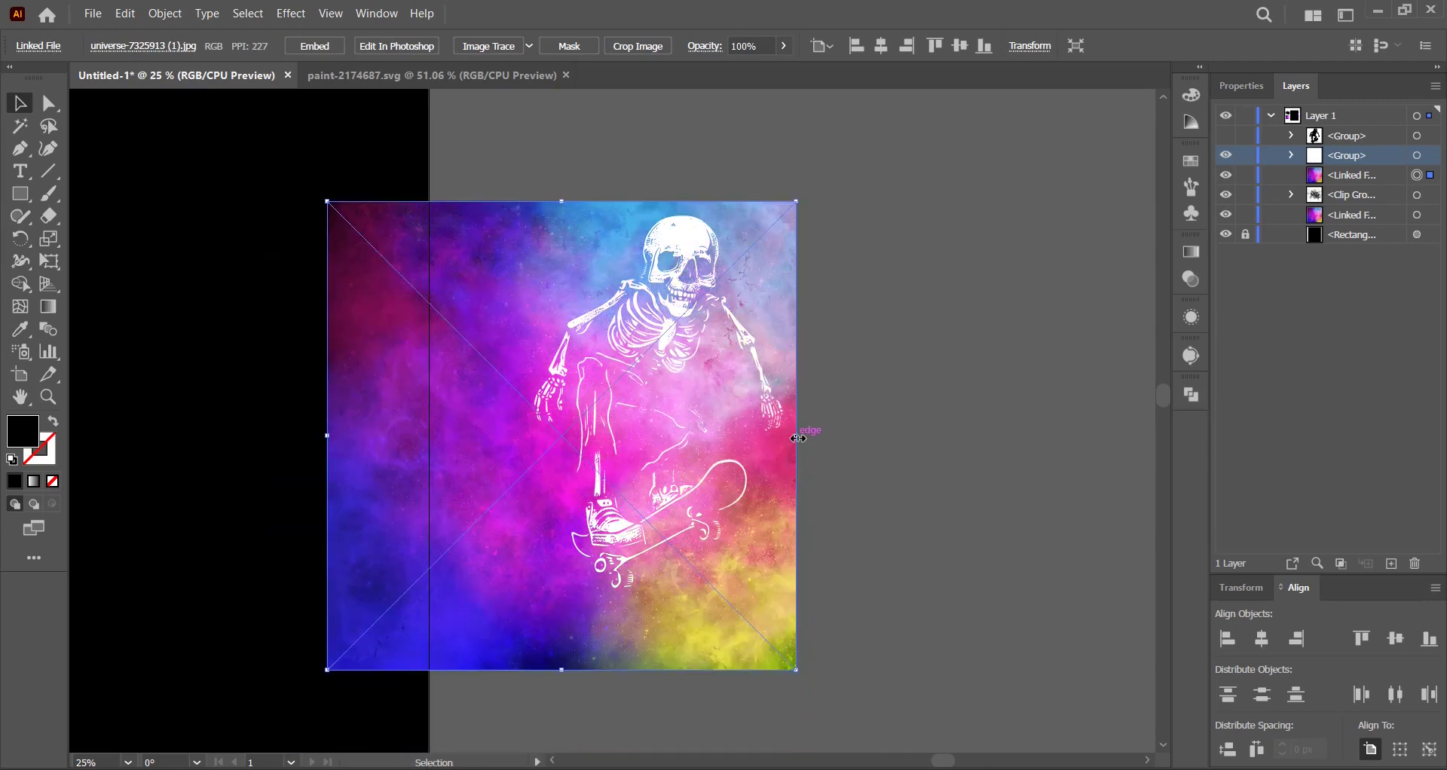
{"action": "left_click_drag", "start_coordinate": [798, 438], "coordinate": [784, 440]}
{"action": "left_click_drag", "start_coordinate": [716, 599], "coordinate": [726, 574]}
- Convert the skeleton's white group into a compound path
{"action": "left_click", "coordinate": [683, 231]}
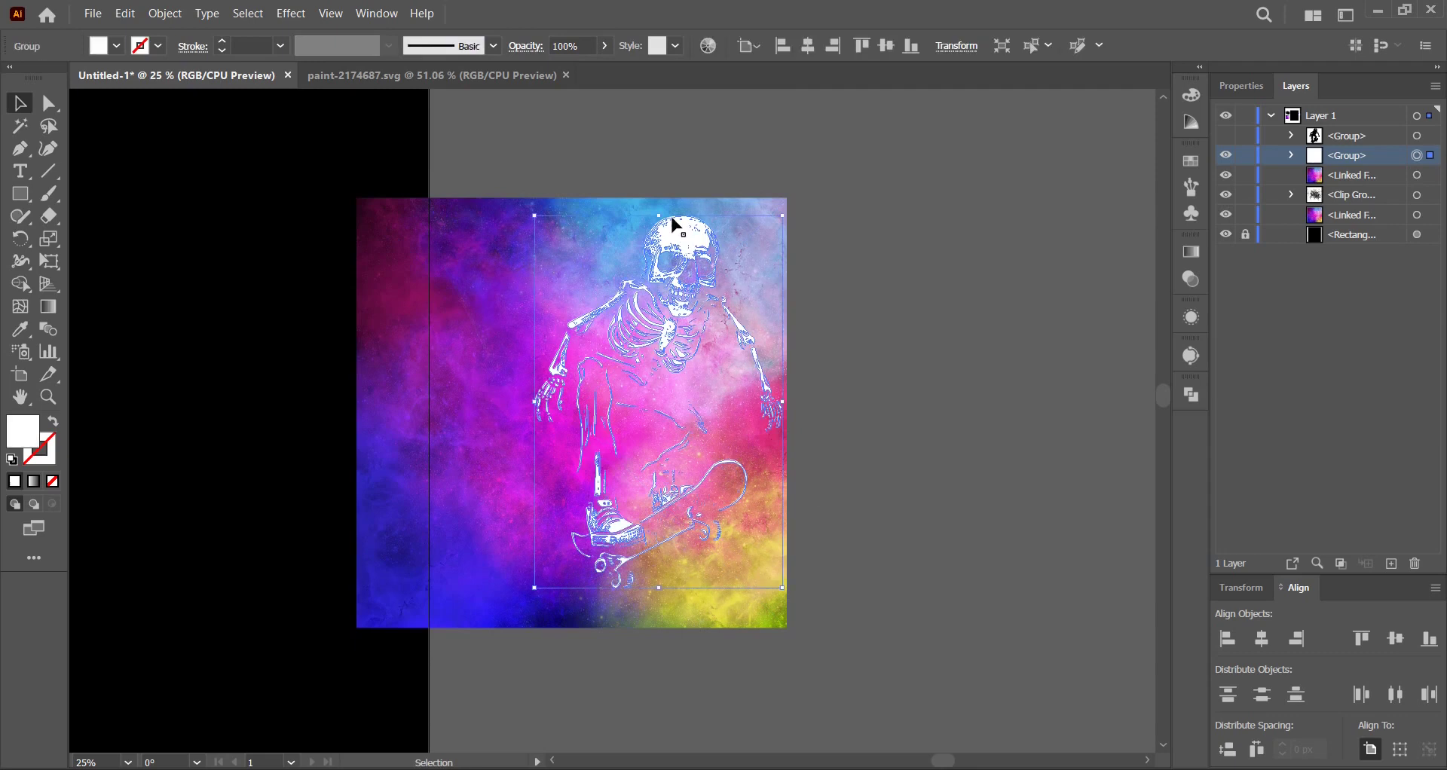
{"action": "left_click", "coordinate": [165, 14]}
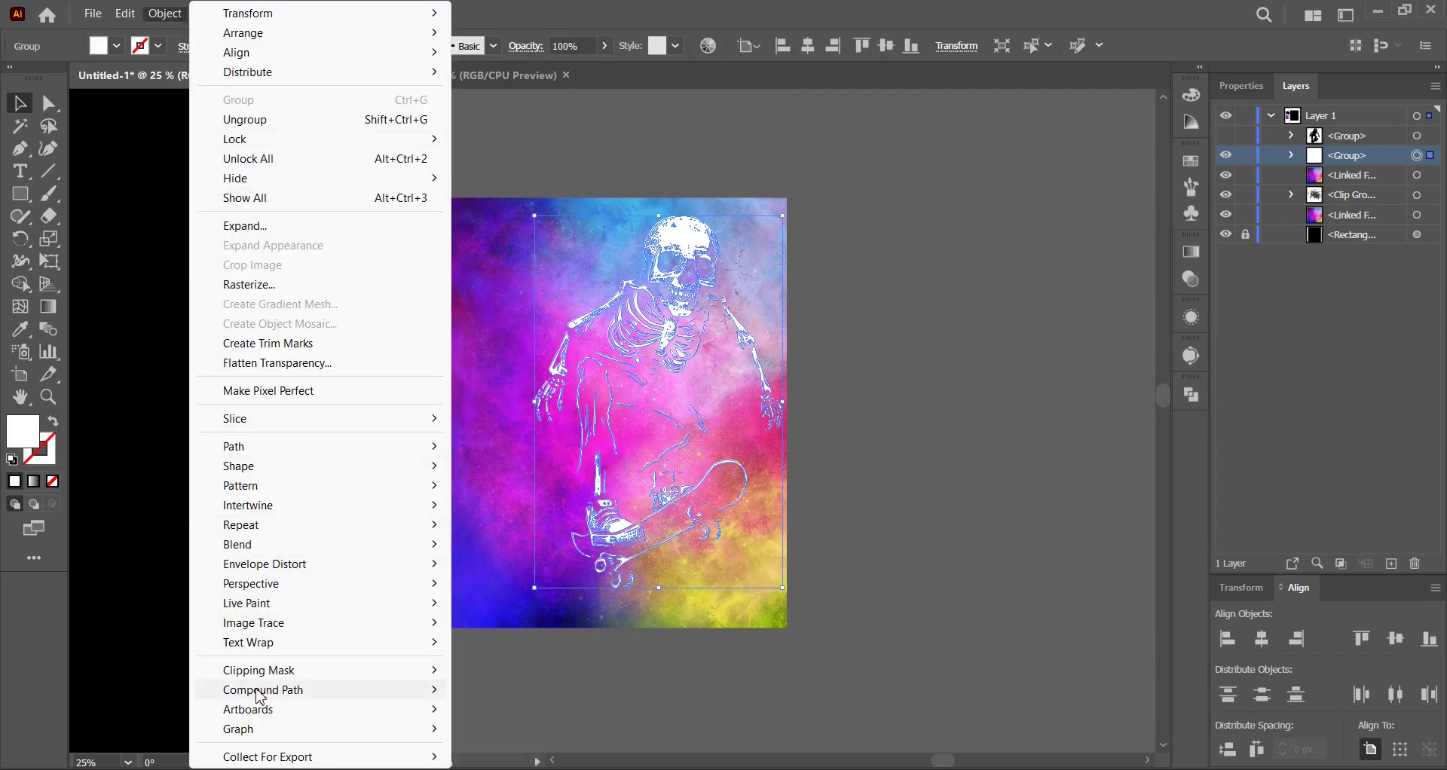
{"action": "mouse_move", "coordinate": [259, 697]}
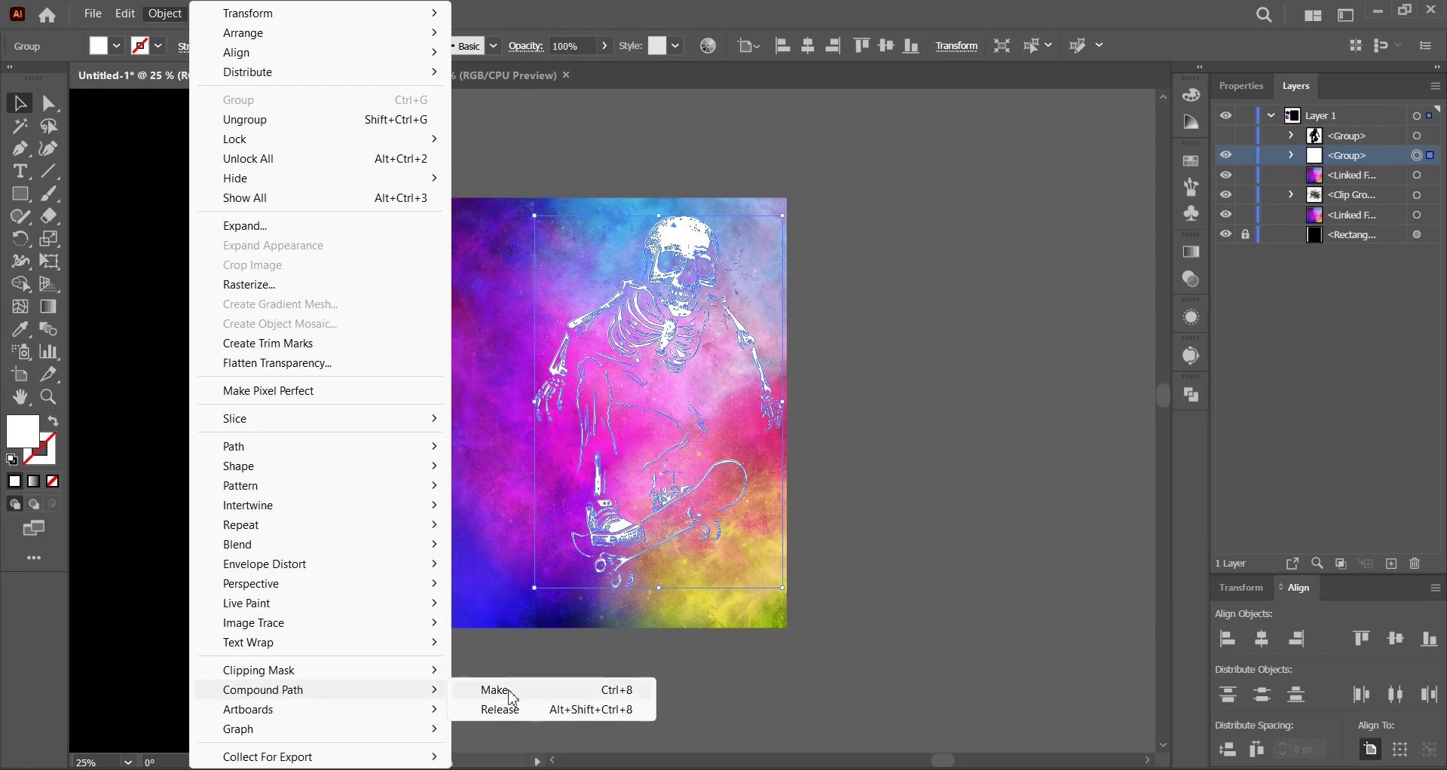
{"action": "left_click", "coordinate": [496, 690]}
- Make a clipping mask from the white compound path and the galaxy copy, accept the complexity warning and clear the selection
{"action": "left_click", "coordinate": [827, 405]}
{"action": "left_click", "coordinate": [653, 247]}
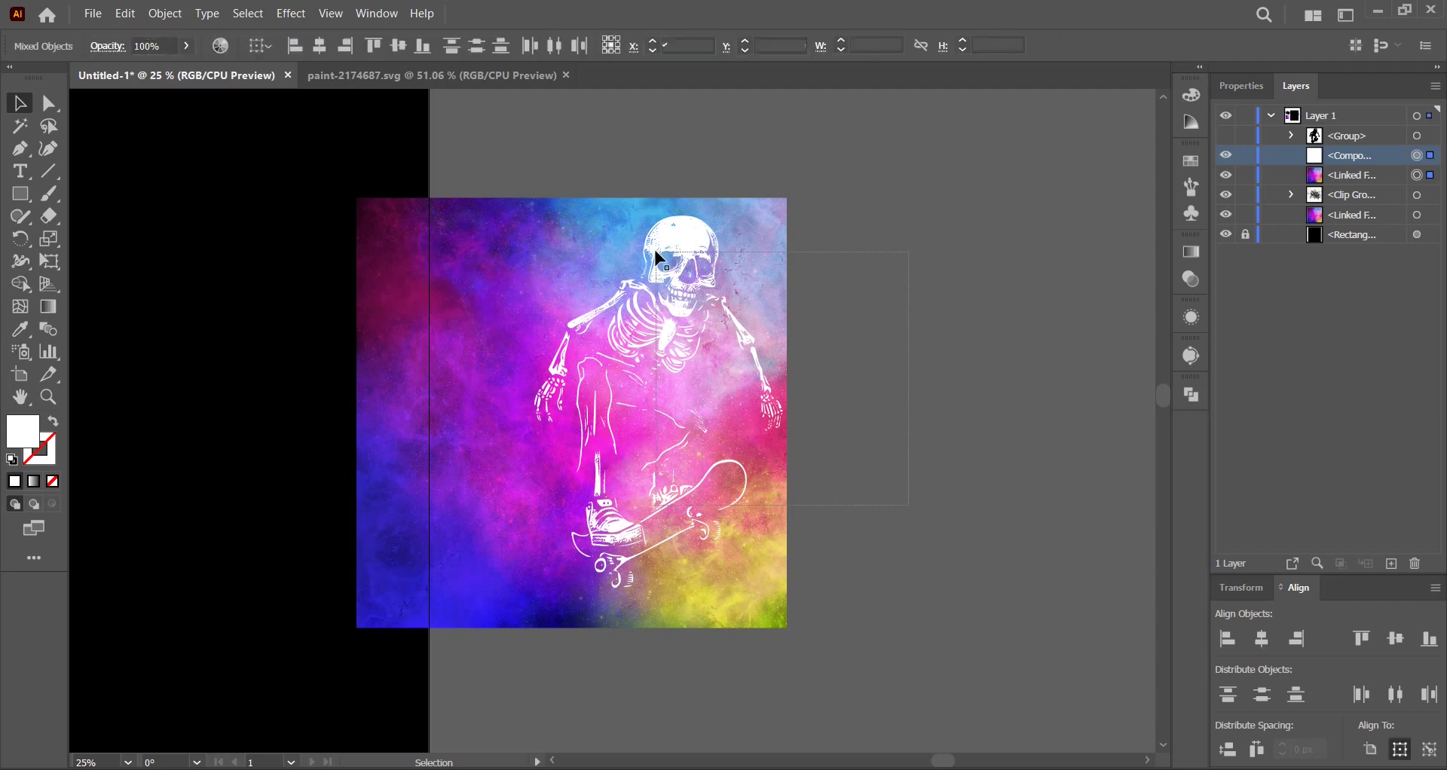
{"action": "left_click", "coordinate": [653, 247], "text": "shift"}
{"action": "right_click", "coordinate": [655, 250]}
{"action": "left_click", "coordinate": [736, 501]}
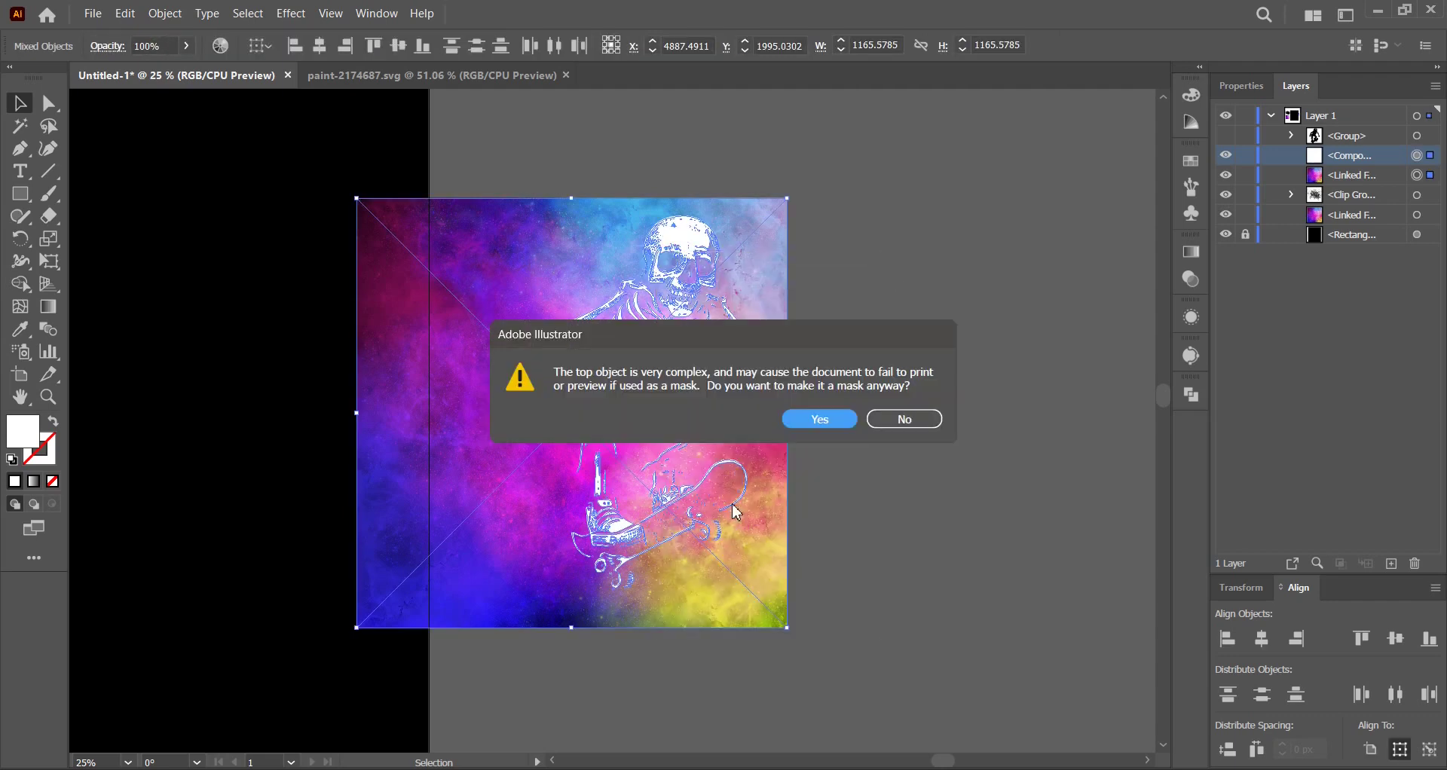
{"action": "left_click", "coordinate": [812, 421]}
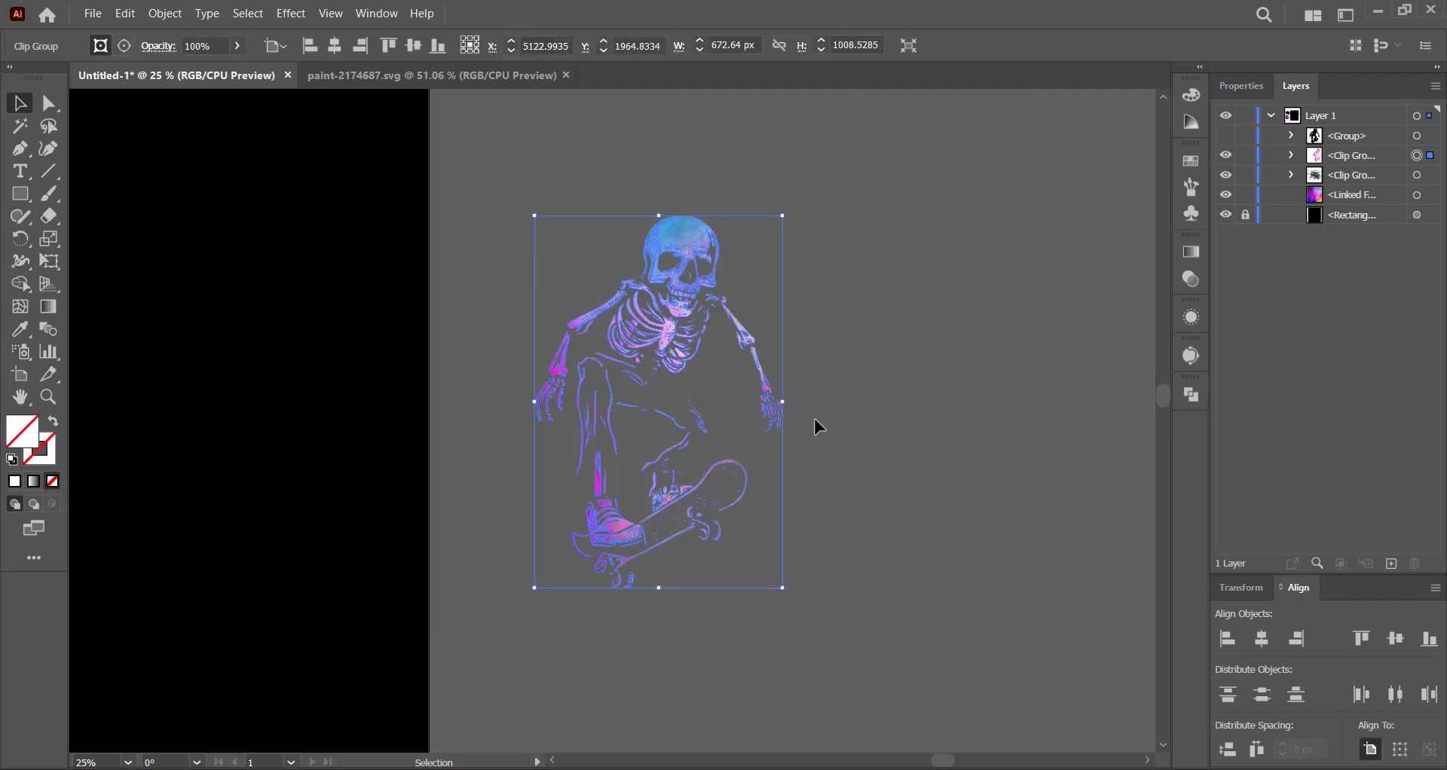
{"action": "left_click", "coordinate": [814, 420]}
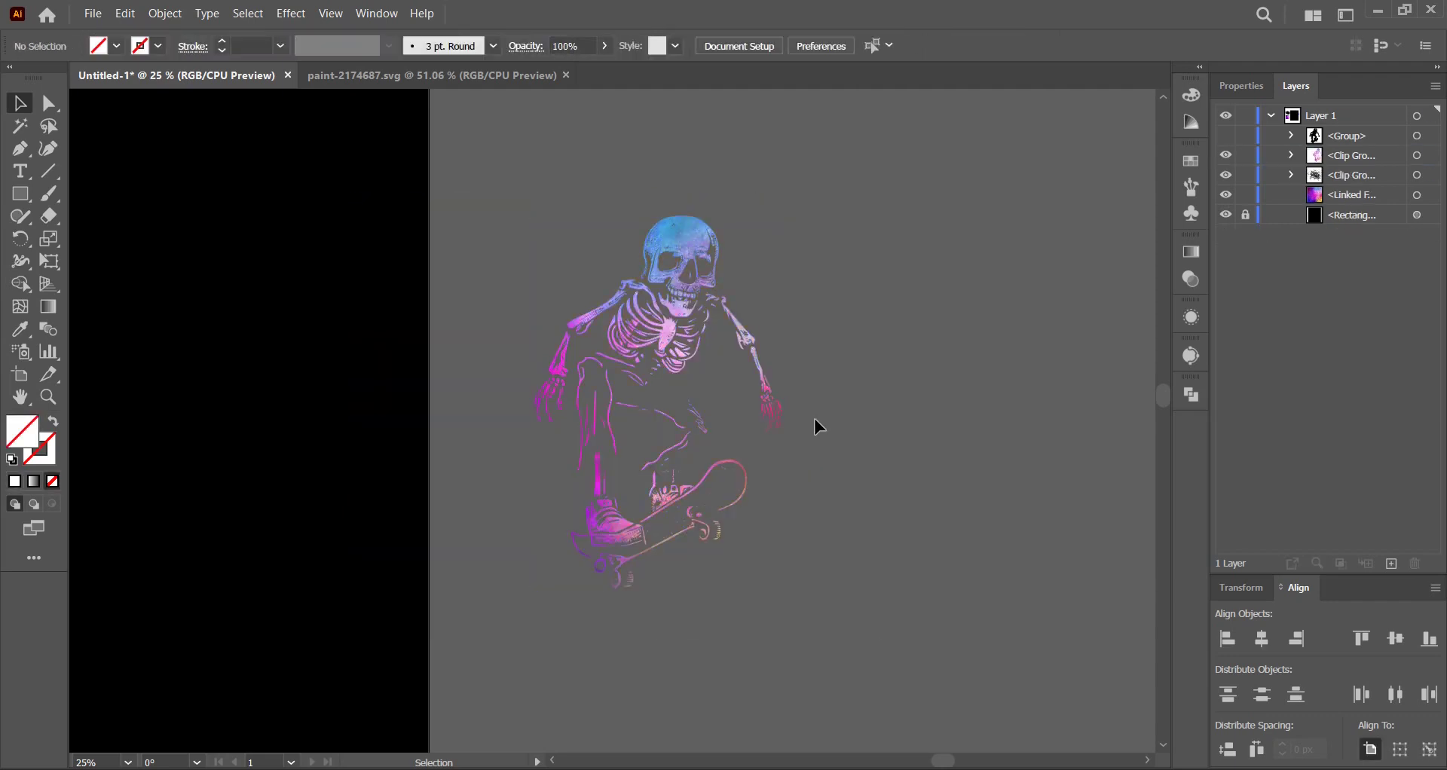
- Show the black skeleton group again and group it with the galaxy-filled skeleton
{"action": "left_click", "coordinate": [1226, 136]}
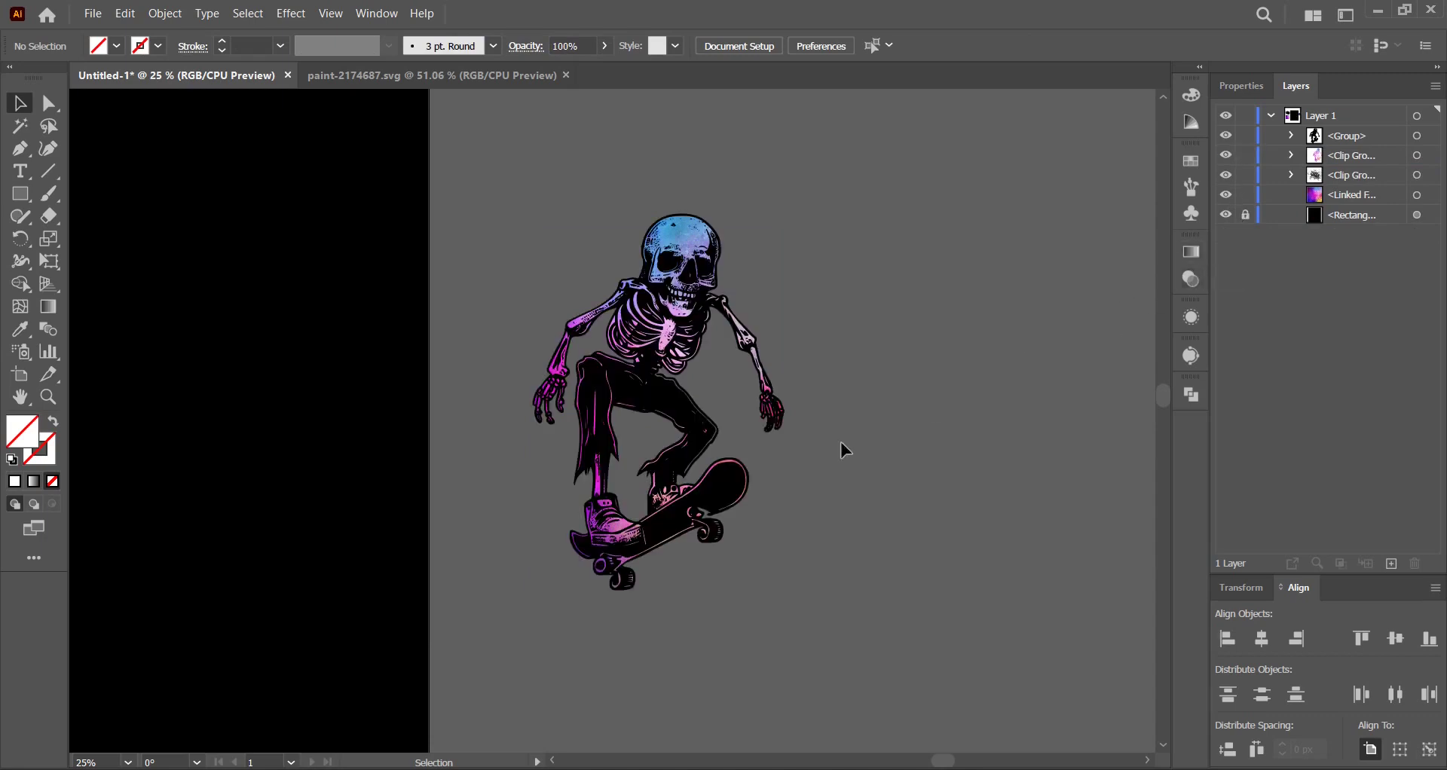
{"action": "left_click", "coordinate": [653, 343]}
{"action": "right_click", "coordinate": [654, 337]}
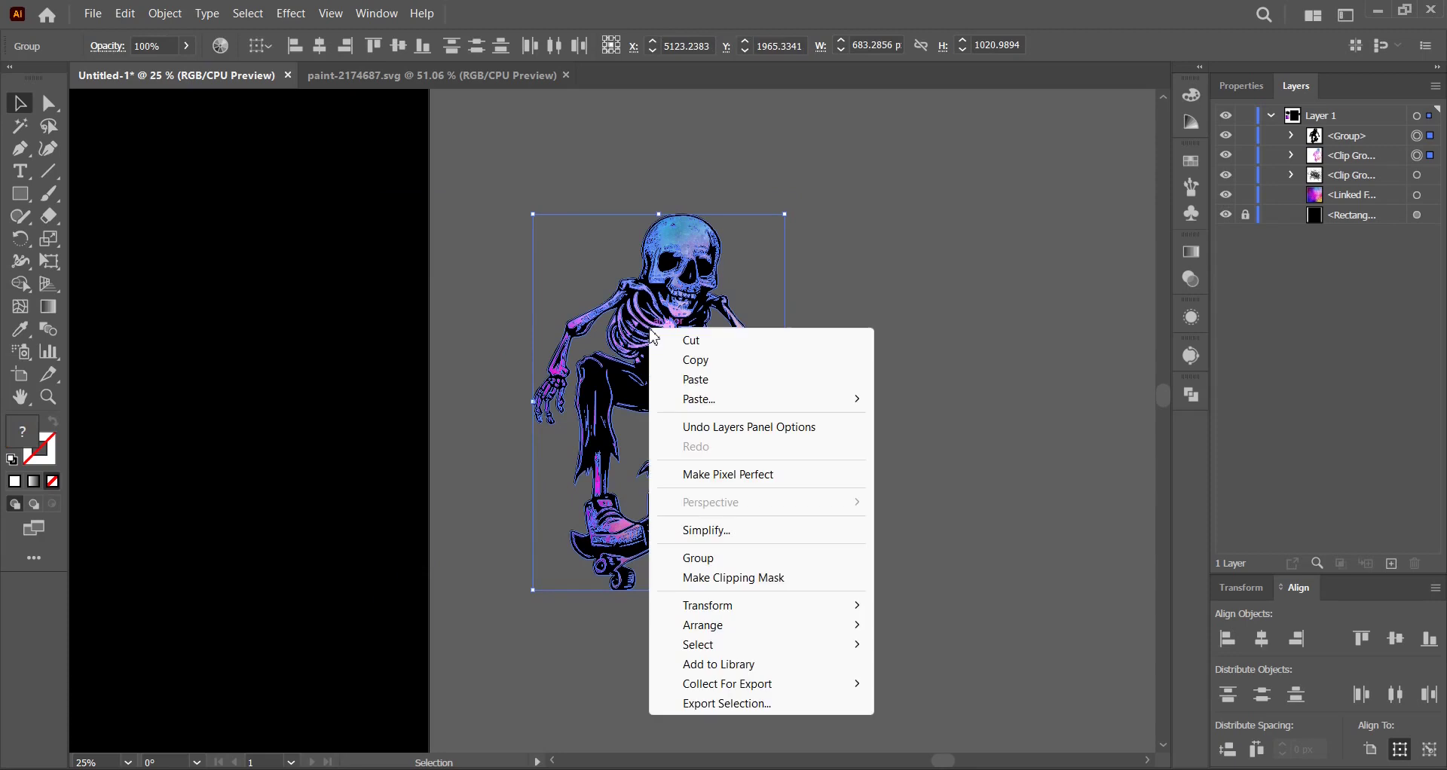
{"action": "left_click", "coordinate": [673, 557]}
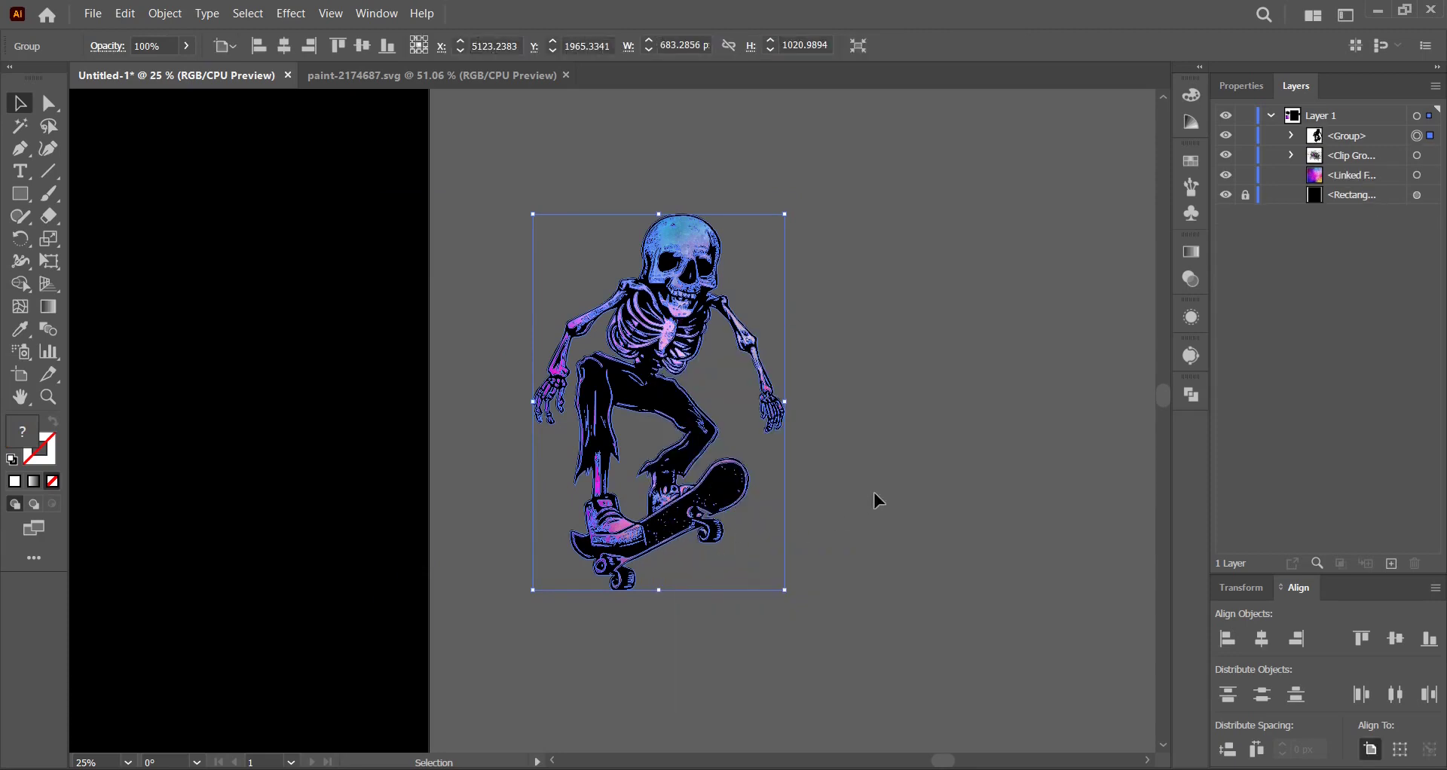
{"action": "left_click", "coordinate": [874, 491]}
- Move the skeleton group onto the artboard, center it horizontally and enlarge it to about 2442 by 3649 px
{"action": "scroll", "coordinate": [874, 491], "scroll_direction": "down", "scroll_amount": 1}
{"action": "scroll", "coordinate": [873, 482], "scroll_direction": "down", "scroll_amount": 2}
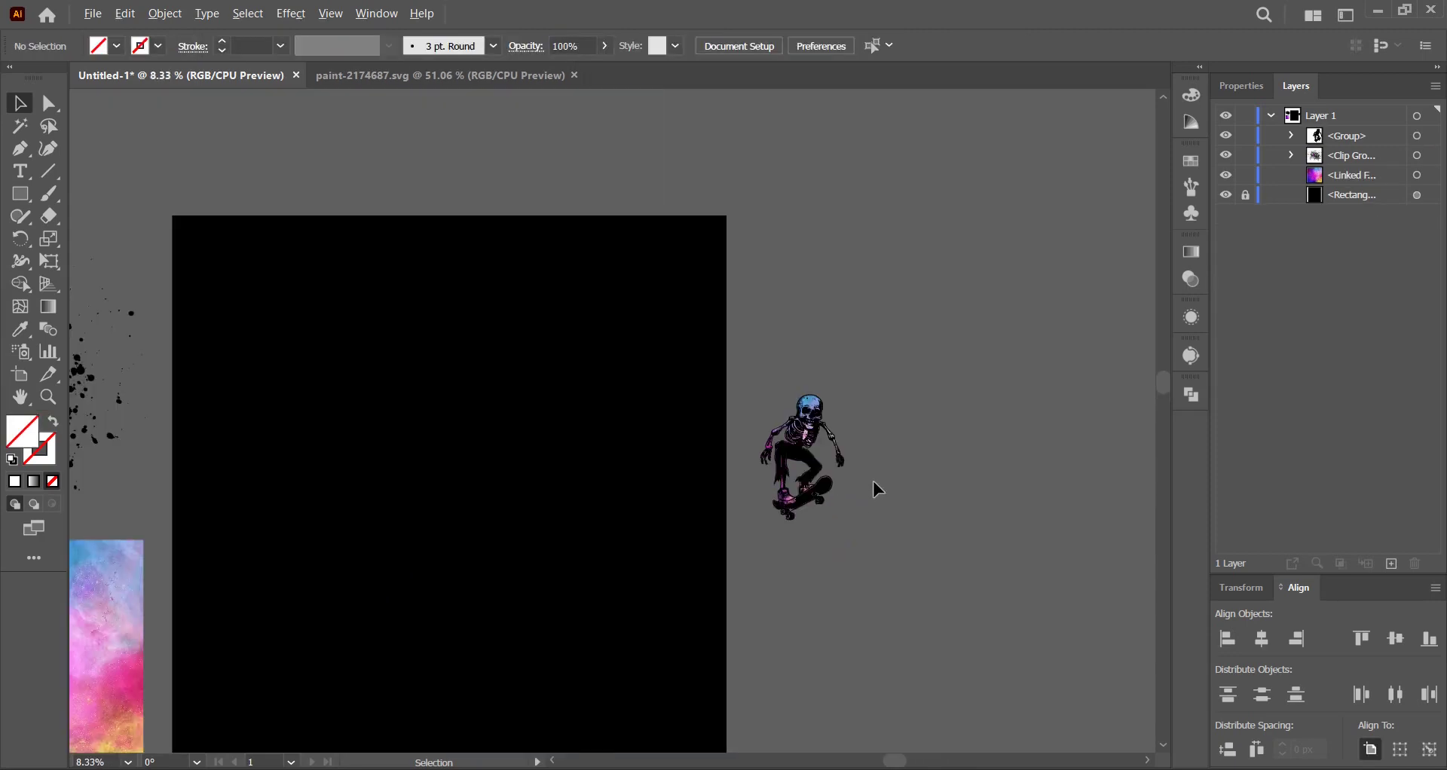
{"action": "scroll", "coordinate": [874, 485], "scroll_direction": "down", "scroll_amount": 1}
{"action": "scroll", "coordinate": [874, 486], "scroll_direction": "left", "scroll_amount": 1}
{"action": "left_click", "coordinate": [866, 392]}
{"action": "left_click", "coordinate": [284, 46]}
{"action": "left_click_drag", "start_coordinate": [544, 382], "coordinate": [669, 380]}
{"action": "left_click", "coordinate": [804, 437]}
{"action": "left_click_drag", "start_coordinate": [802, 441], "coordinate": [870, 421]}
{"action": "left_click_drag", "start_coordinate": [661, 224], "coordinate": [657, 297]}
- Unlock the background rectangle, fill it with dark brown and lock it again
{"action": "left_click", "coordinate": [1245, 194]}
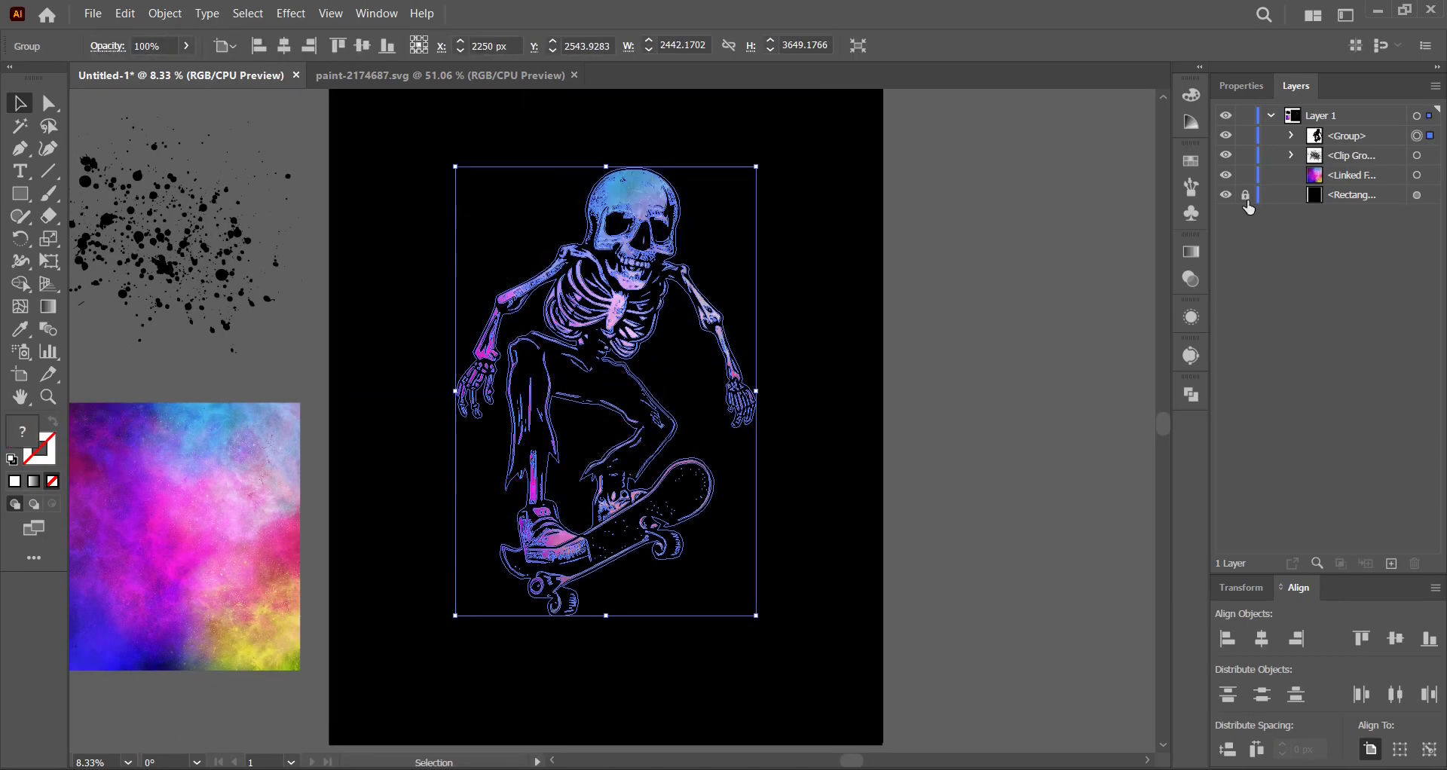
{"action": "left_click", "coordinate": [1417, 195]}
{"action": "left_click", "coordinate": [105, 46]}
{"action": "left_click", "coordinate": [171, 104]}
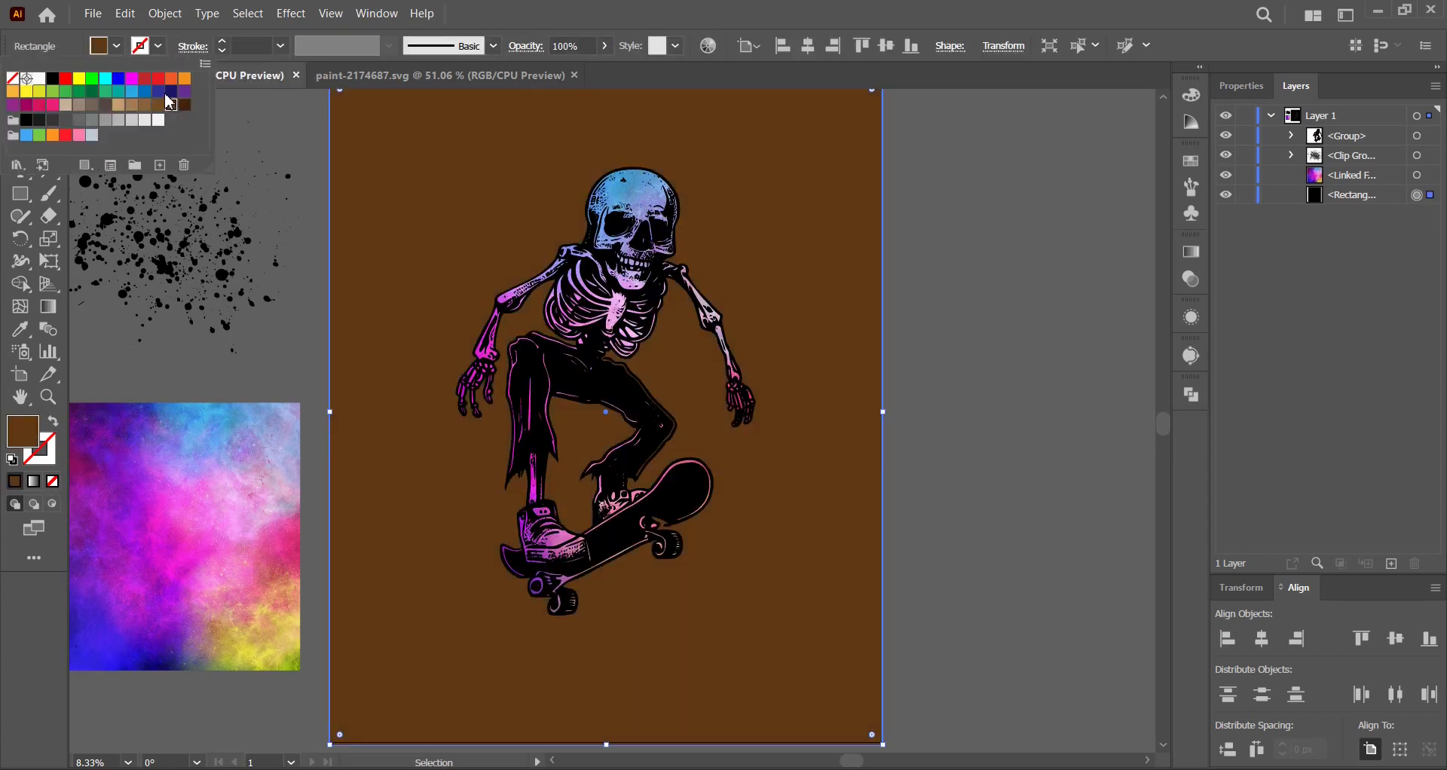
{"action": "left_click", "coordinate": [184, 104]}
{"action": "left_click", "coordinate": [171, 104]}
{"action": "left_click", "coordinate": [1265, 192]}
{"action": "left_click", "coordinate": [1246, 195]}
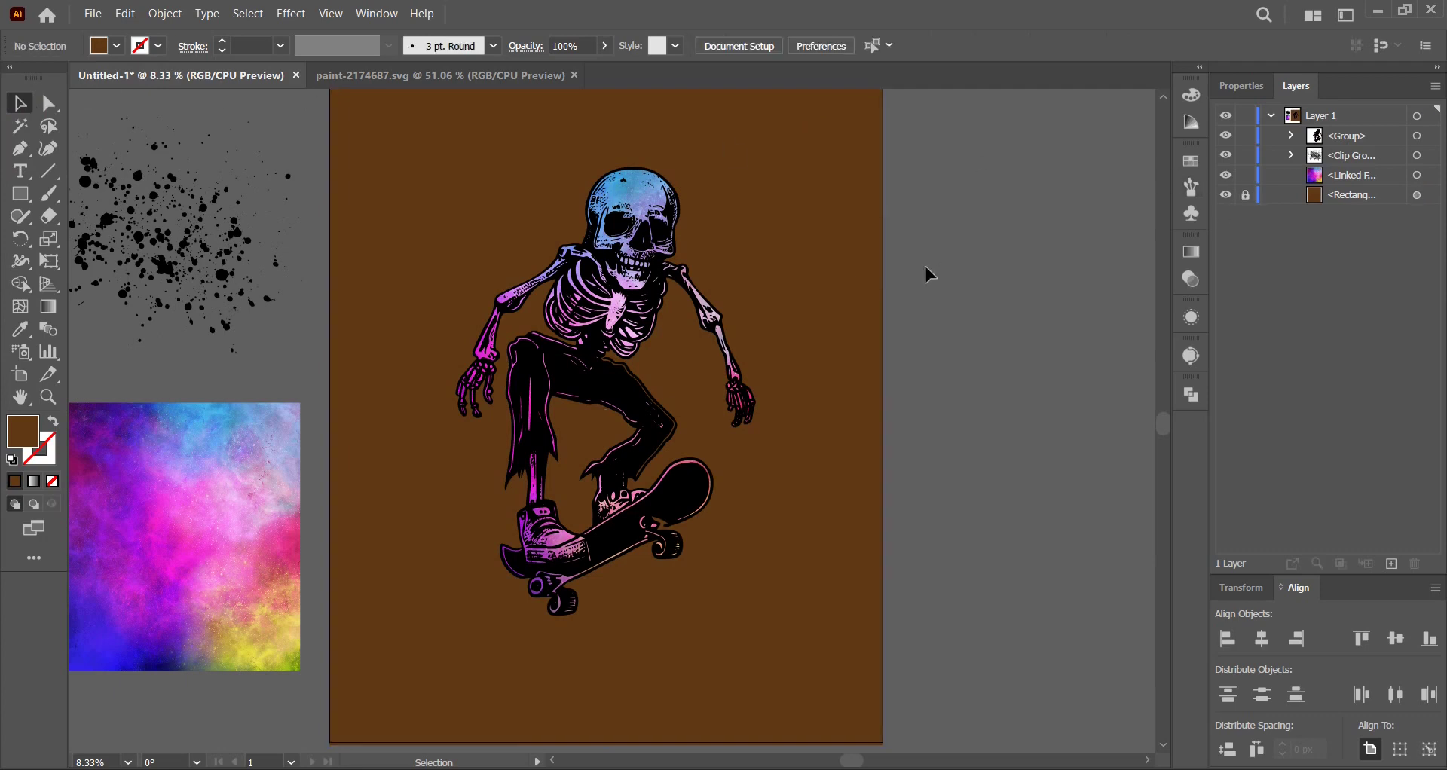
- Release the paint splatter's clipping mask, delete the leftover rectangular path and place the splatter above the galaxy image
{"action": "scroll", "coordinate": [601, 220], "scroll_direction": "left", "scroll_amount": 3}
{"action": "left_click", "coordinate": [326, 208]}
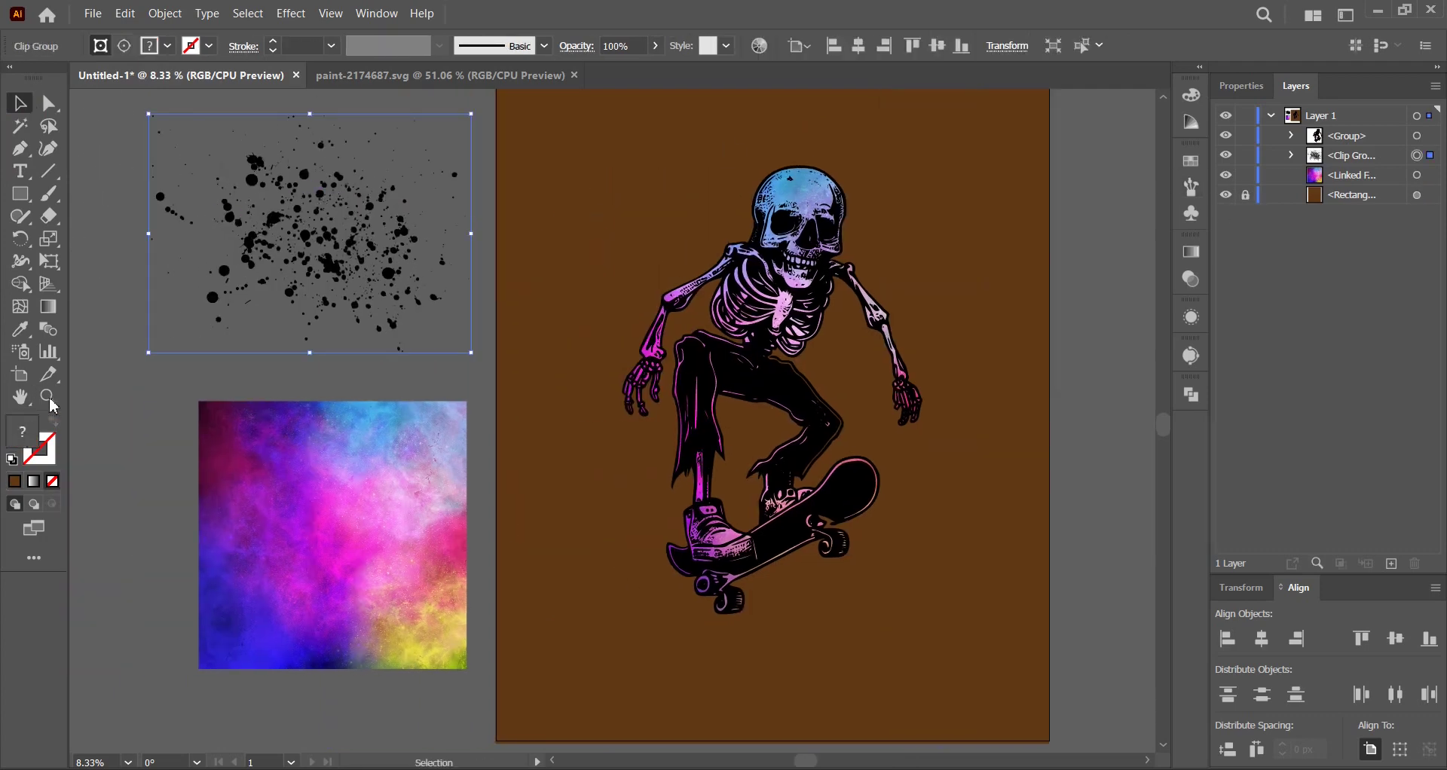
{"action": "right_click", "coordinate": [280, 226]}
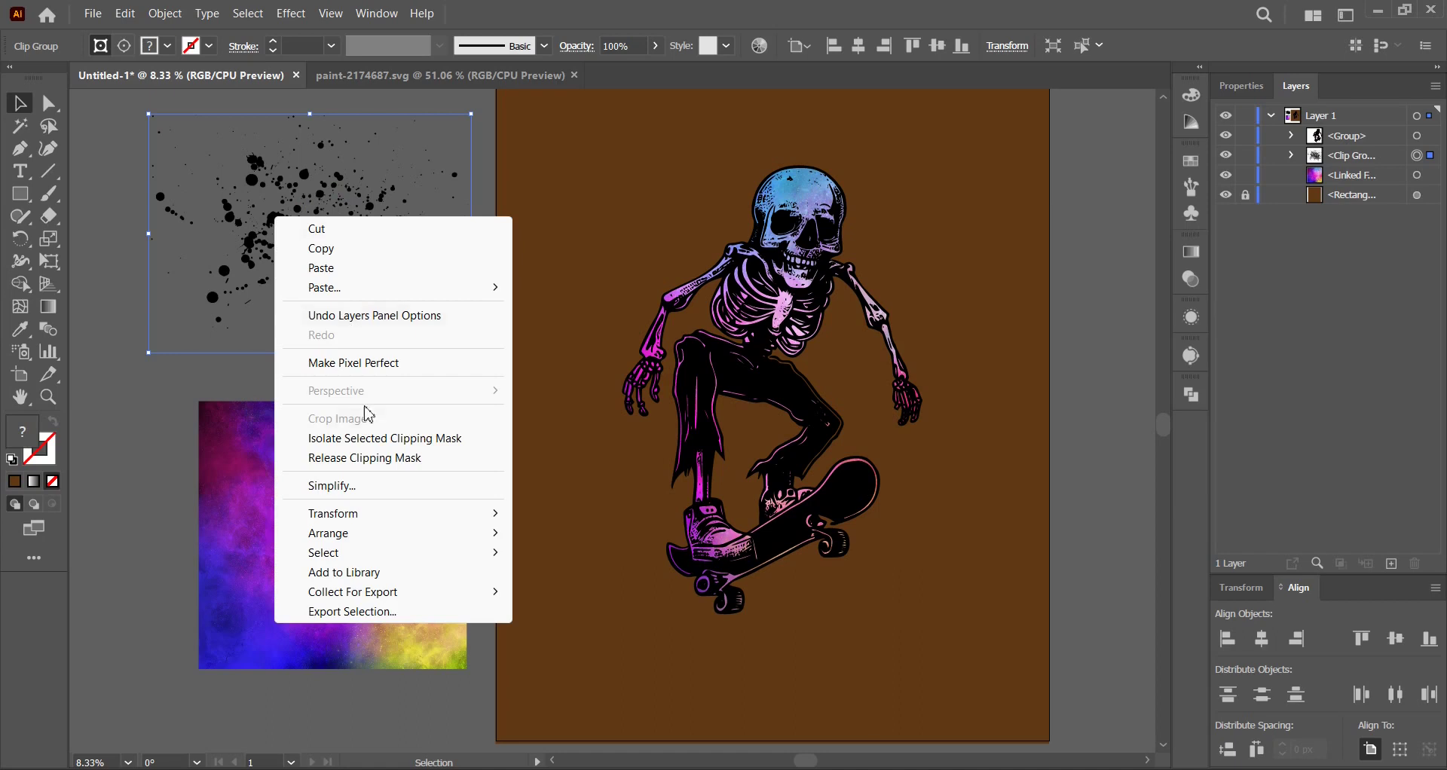
{"action": "left_click", "coordinate": [367, 458]}
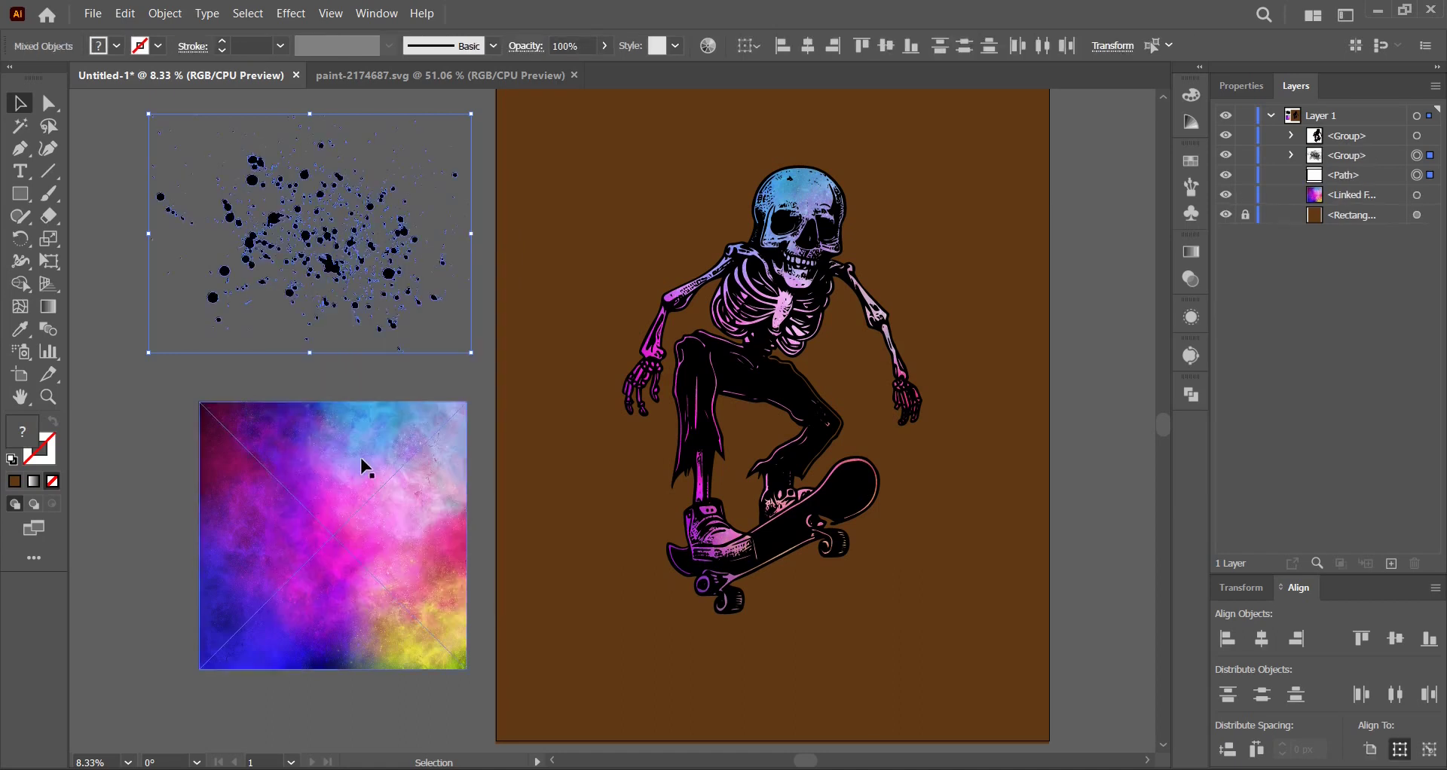
{"action": "left_click_drag", "start_coordinate": [202, 349], "coordinate": [156, 481]}
{"action": "left_click_drag", "start_coordinate": [151, 153], "coordinate": [238, 181]}
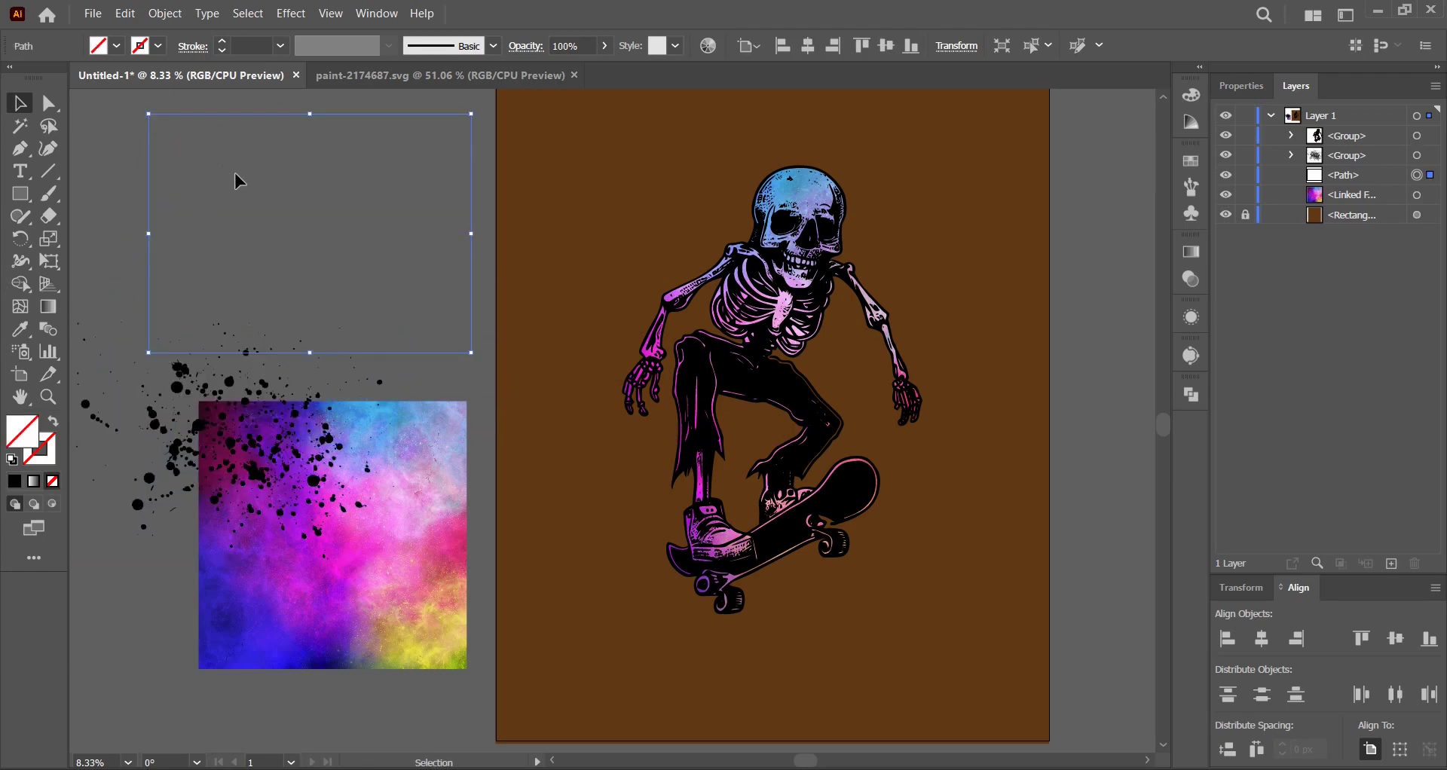
{"action": "key", "text": "Delete"}
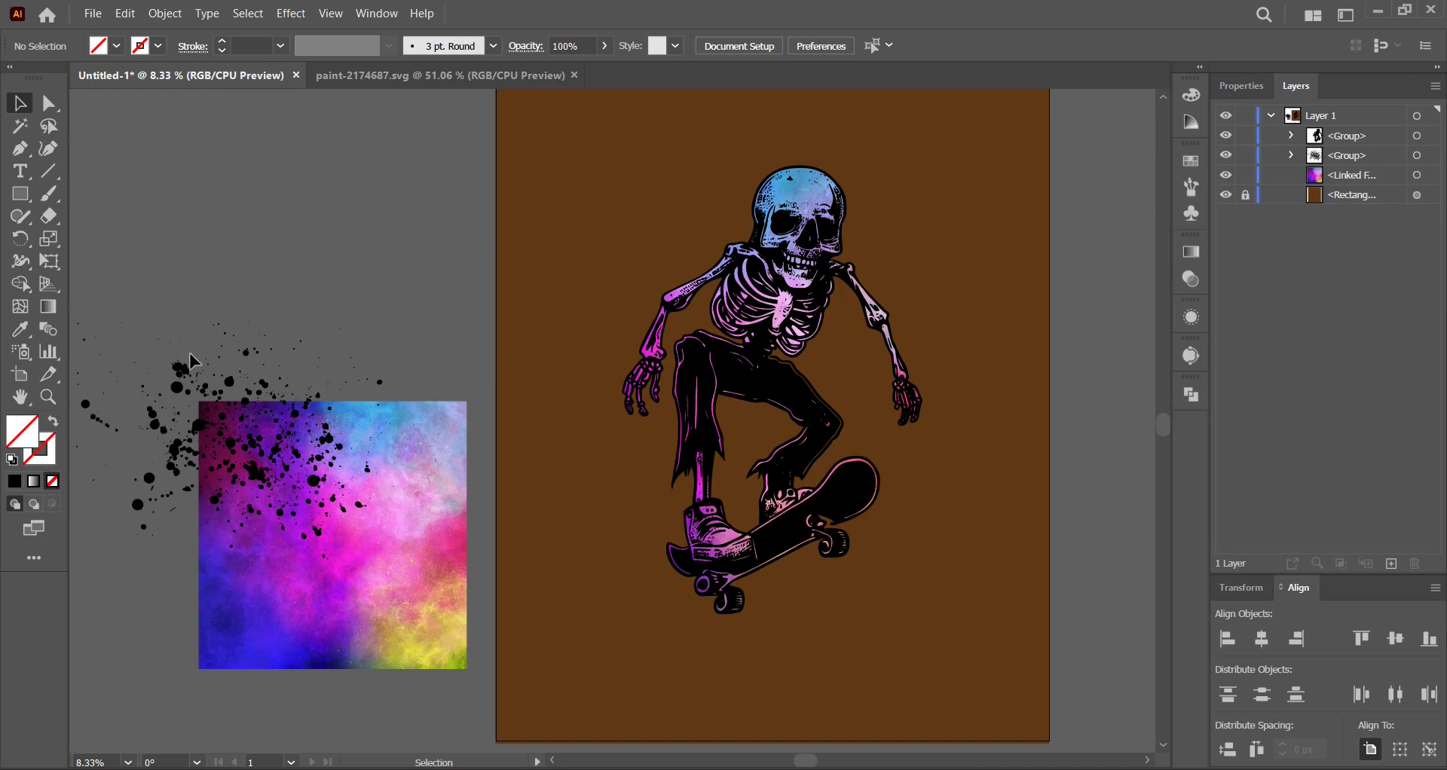
{"action": "left_click_drag", "start_coordinate": [197, 348], "coordinate": [269, 193]}
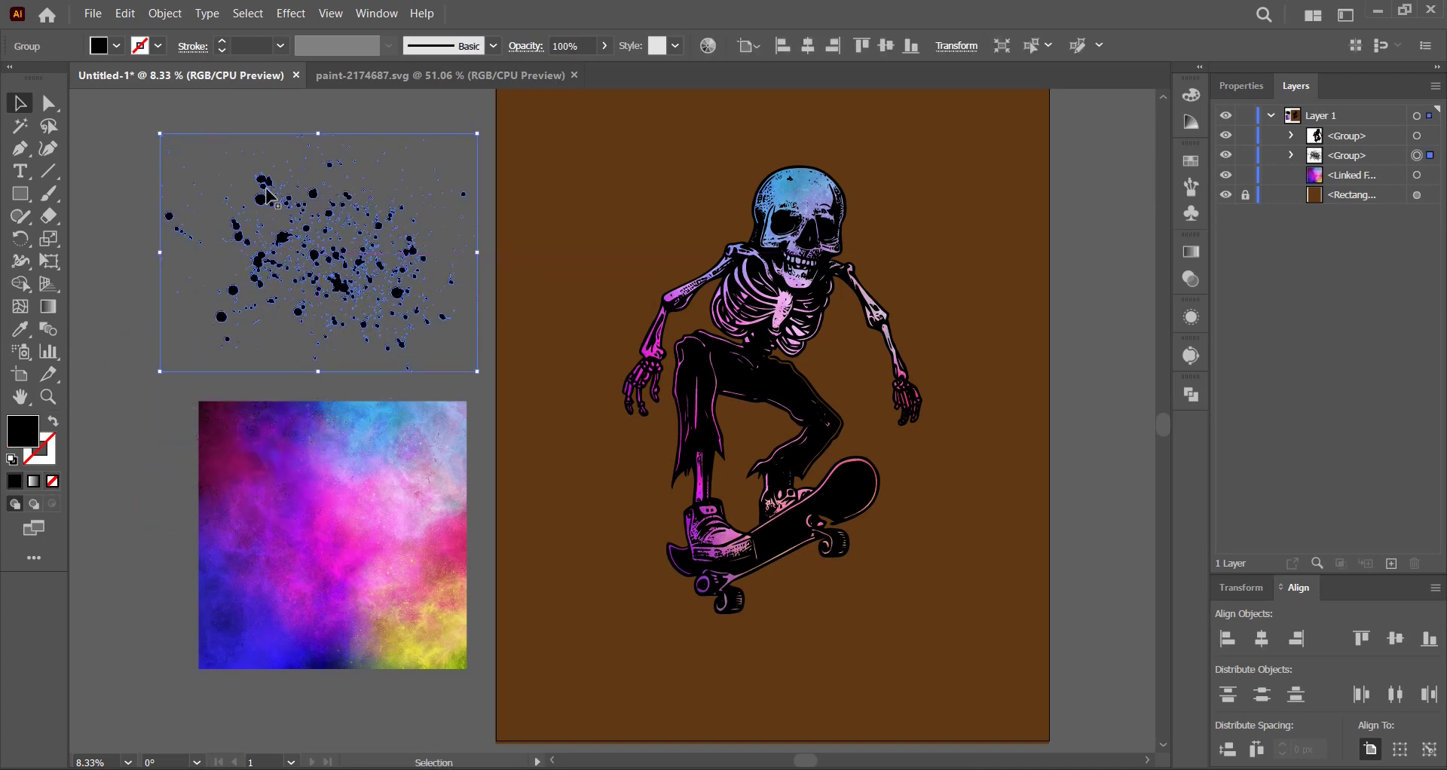
- Move the original galaxy image behind the paint splatter, rotate it 90° counterclockwise and enlarge it to cover the splatter
{"action": "left_click_drag", "start_coordinate": [321, 511], "coordinate": [297, 250]}
{"action": "left_click_drag", "start_coordinate": [452, 415], "coordinate": [458, 178]}
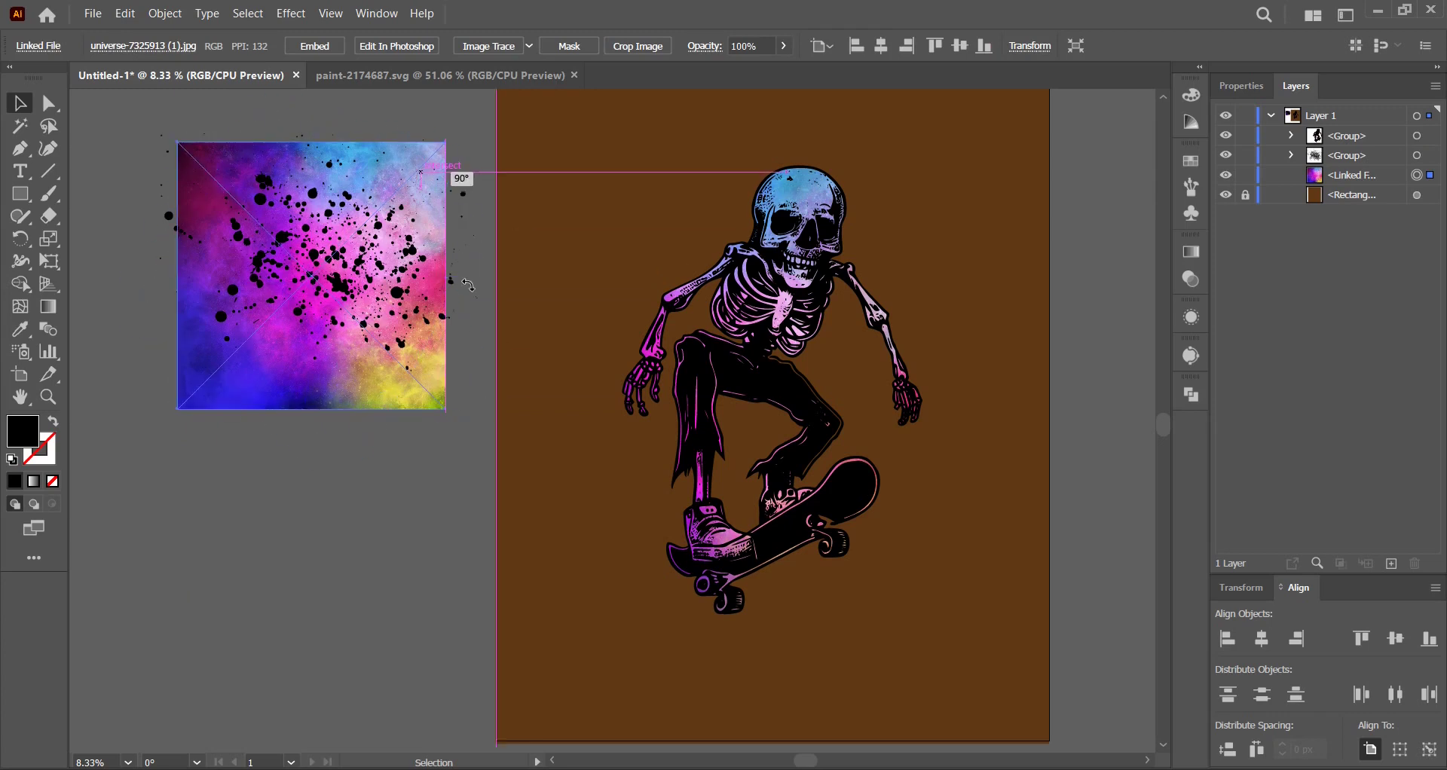
{"action": "left_click_drag", "start_coordinate": [452, 276], "coordinate": [474, 277]}
{"action": "left_click_drag", "start_coordinate": [436, 377], "coordinate": [394, 290]}
{"action": "key", "text": "ctrl+shift+a"}
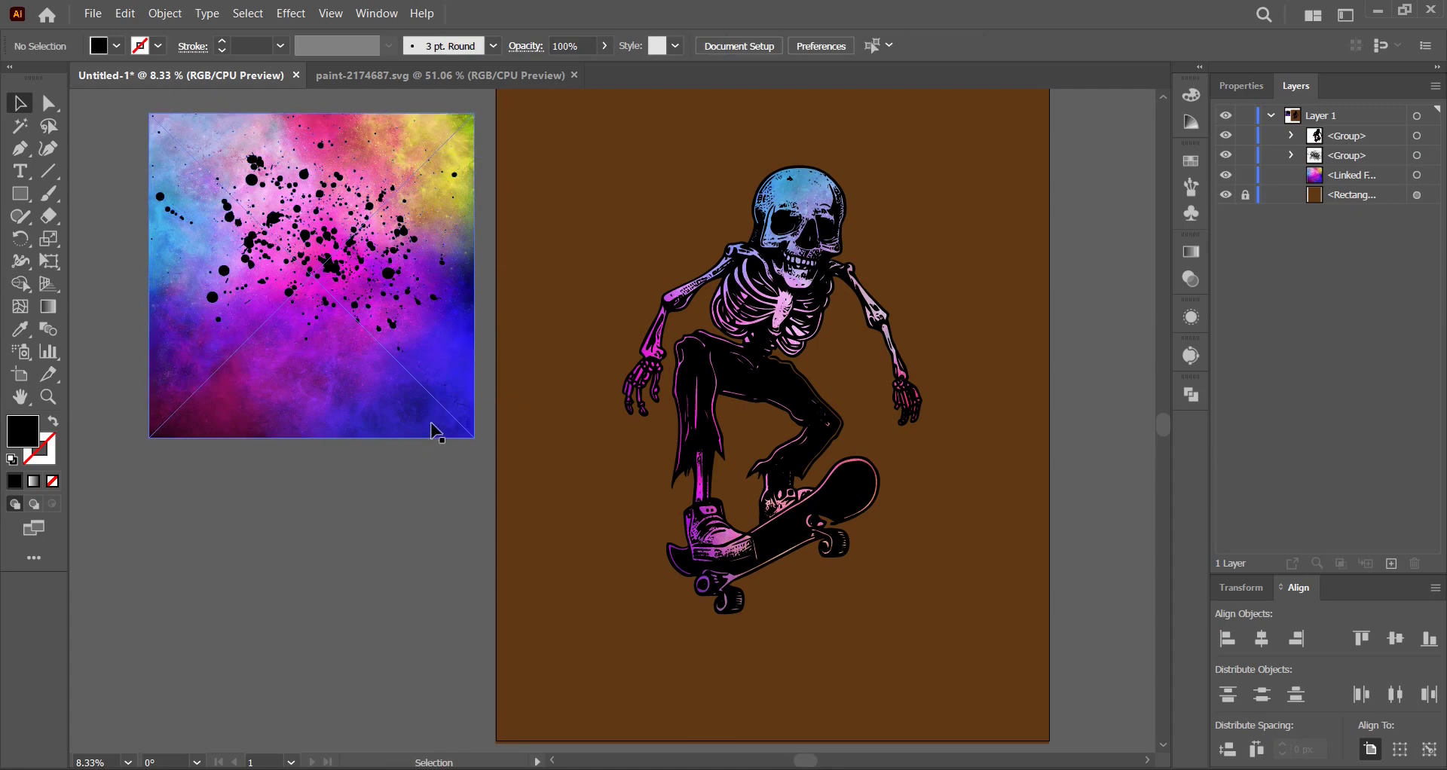
- Shift the galaxy image slightly up and left behind the paint splatter, and convert the splatter group into a compound path
{"action": "left_click_drag", "start_coordinate": [423, 407], "coordinate": [418, 407]}
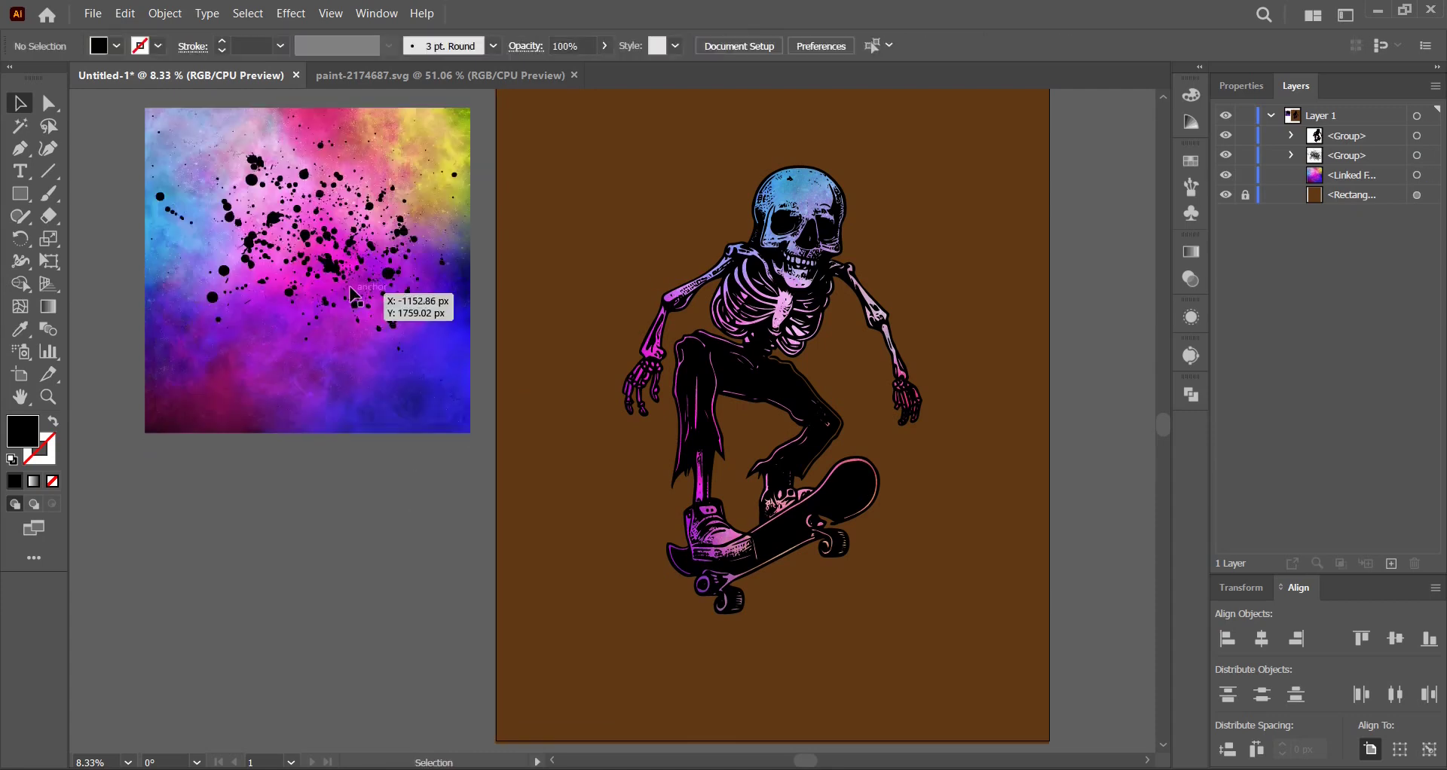
{"action": "key", "text": "ctrl+shift+a"}
{"action": "scroll", "coordinate": [226, 225], "scroll_direction": "up", "scroll_amount": 2}
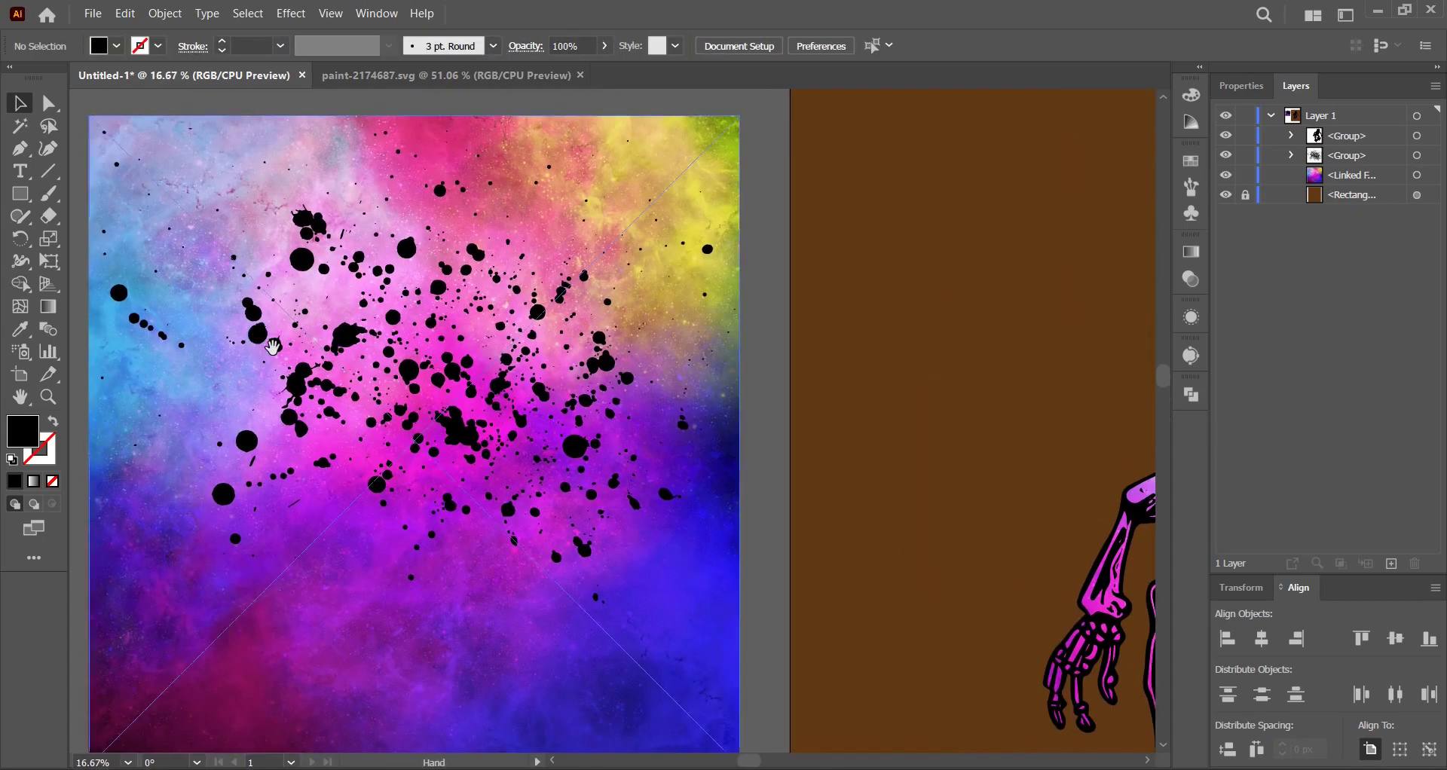
{"action": "left_click", "coordinate": [253, 185]}
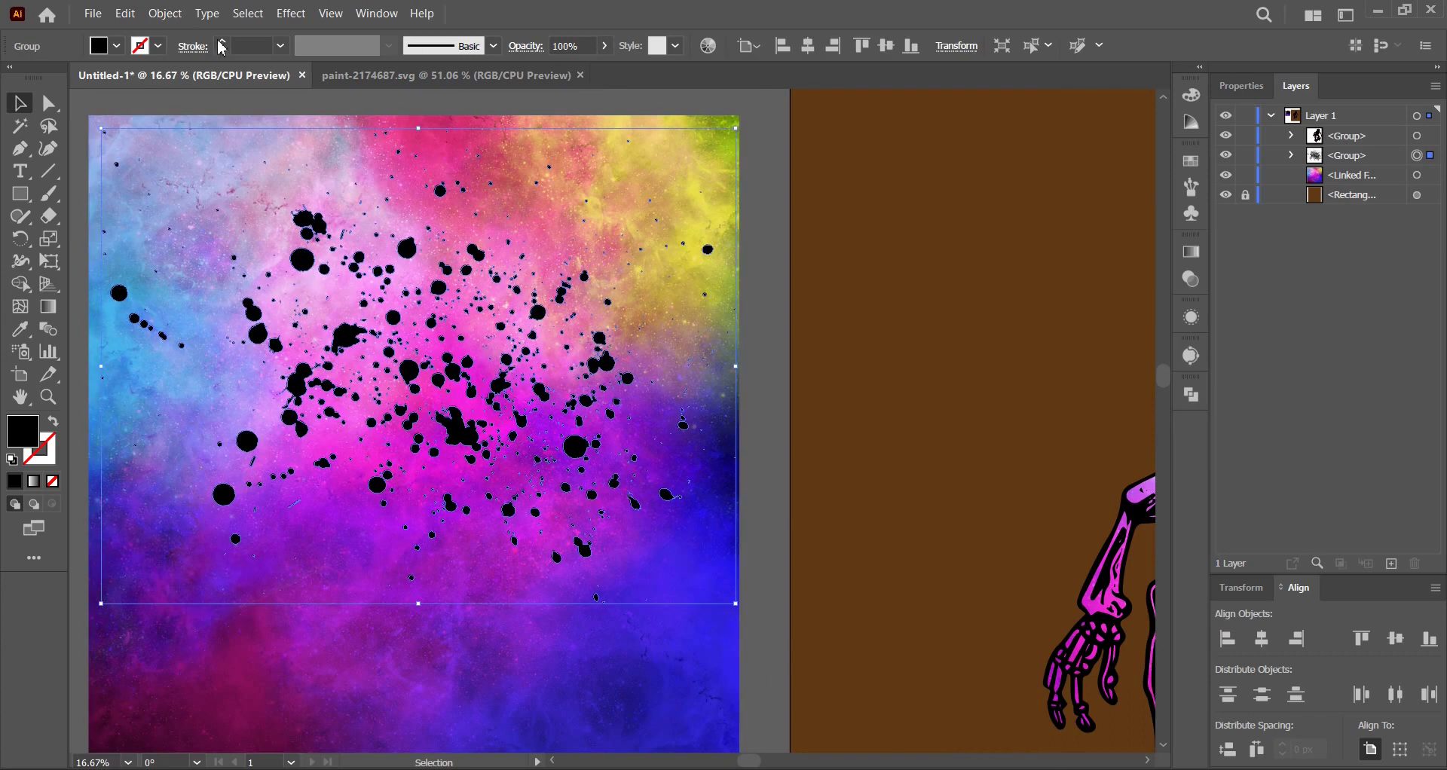
{"action": "left_click", "coordinate": [165, 14]}
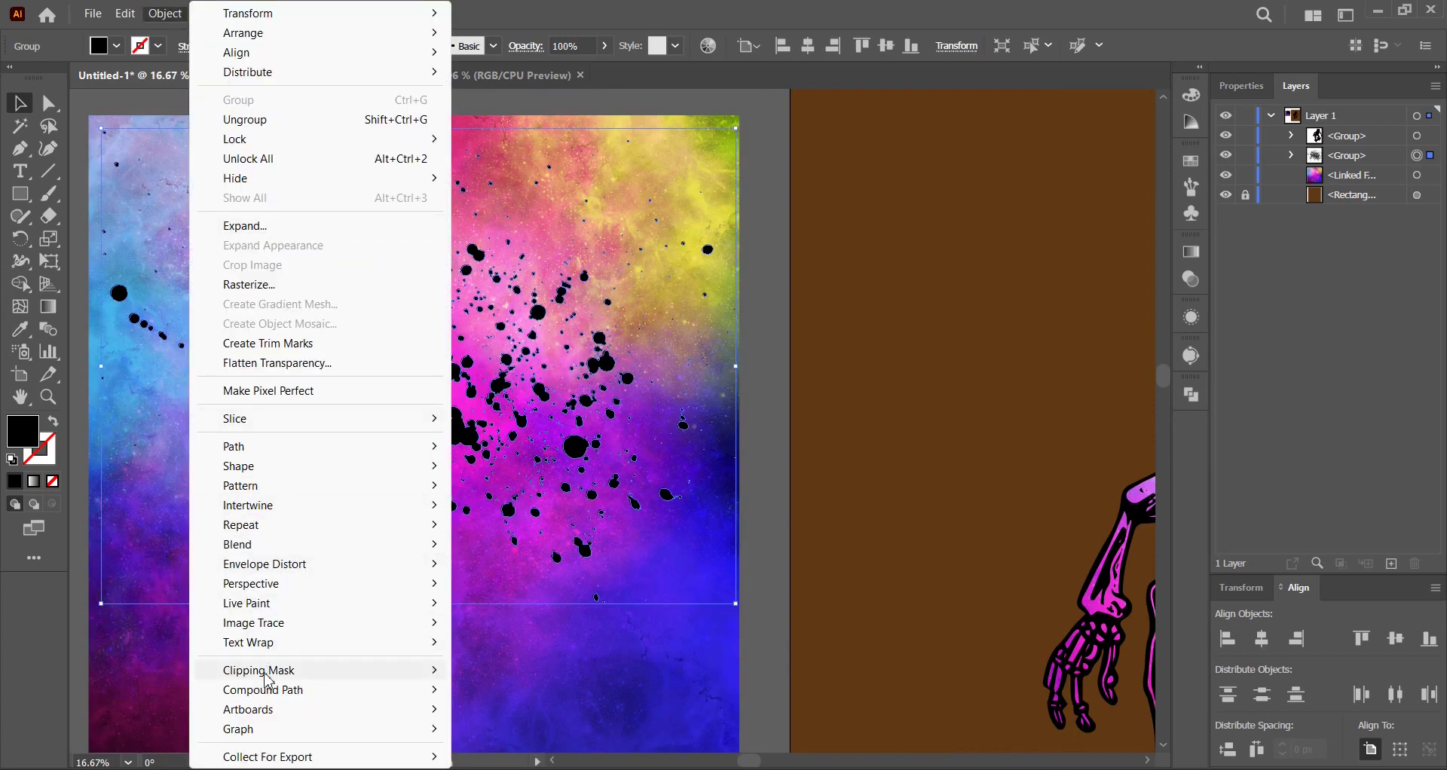
{"action": "mouse_move", "coordinate": [280, 694]}
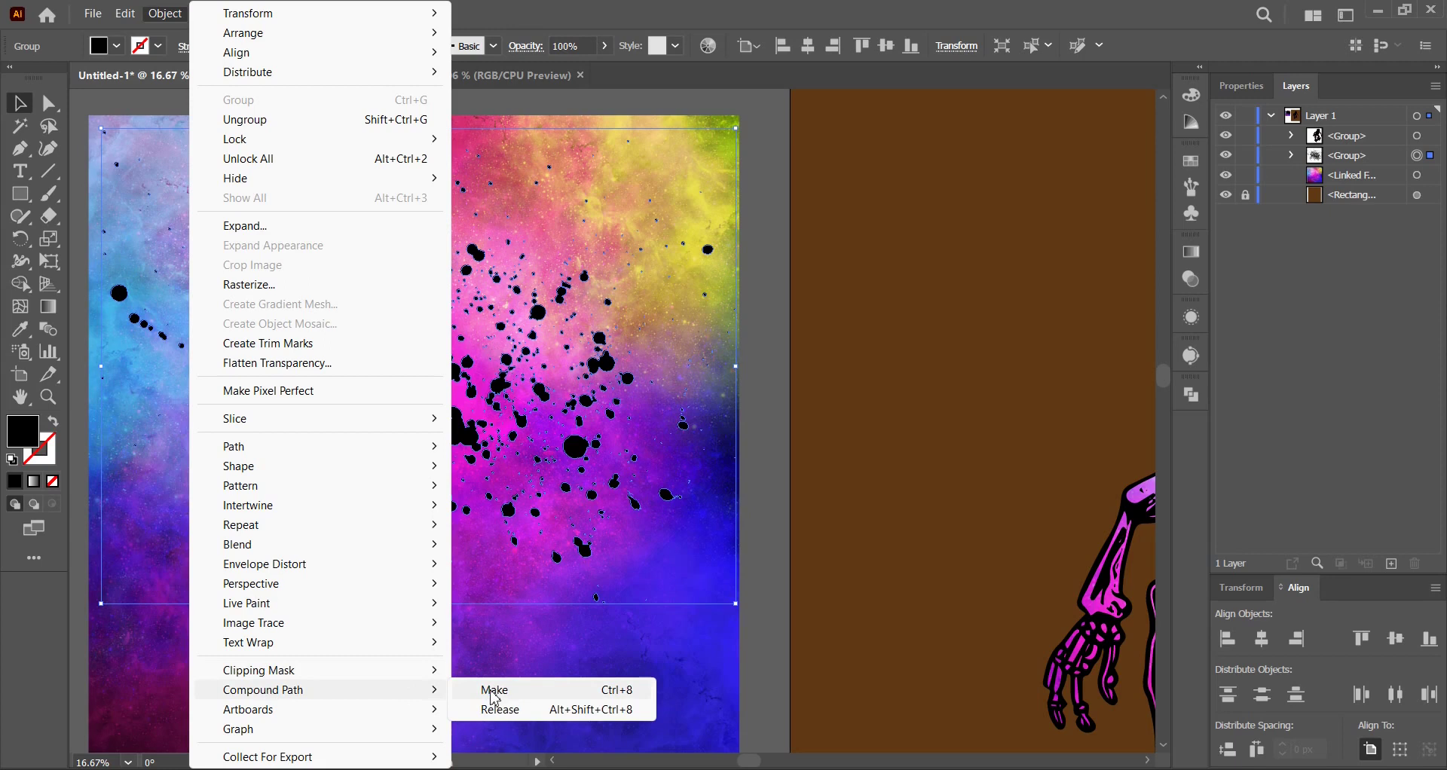
{"action": "left_click", "coordinate": [491, 690]}
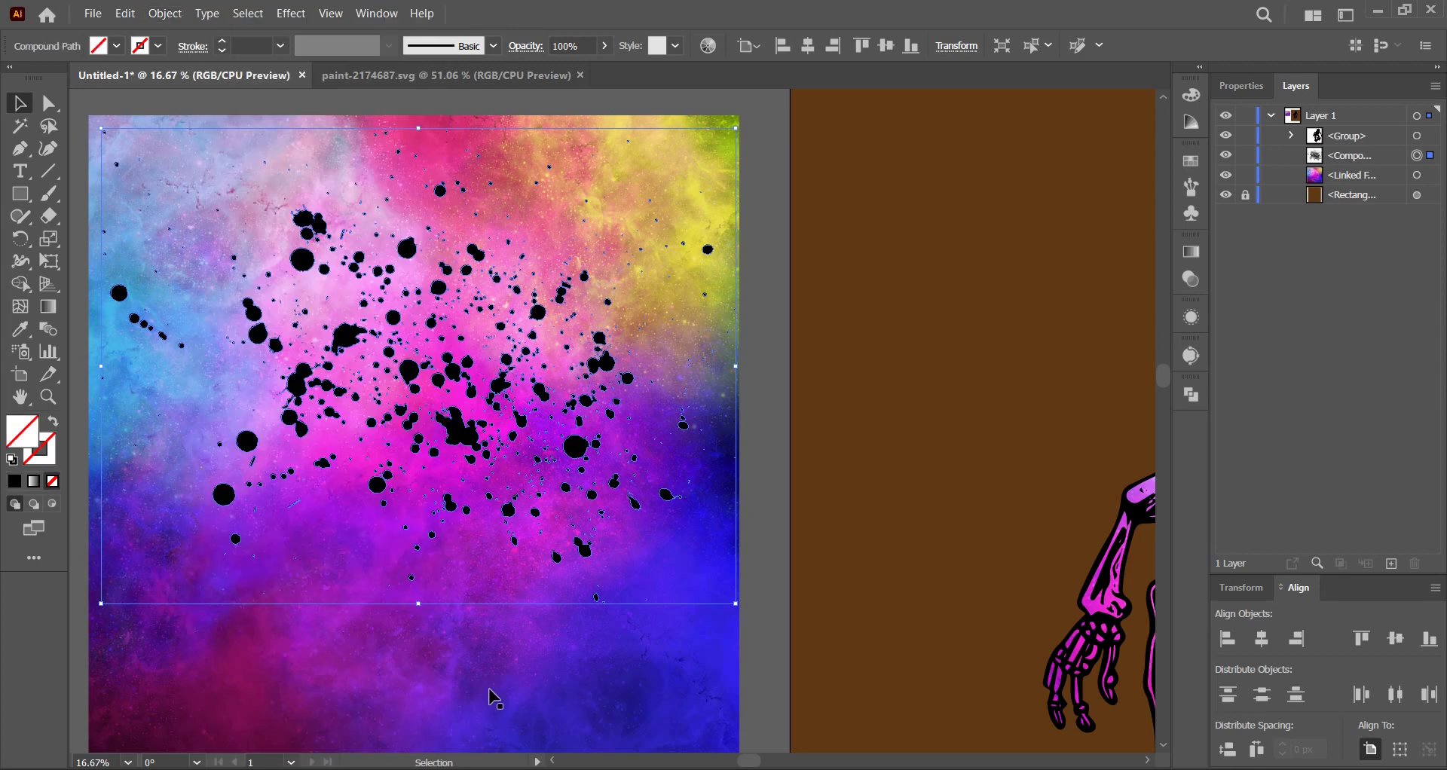
{"action": "left_click", "coordinate": [765, 350]}
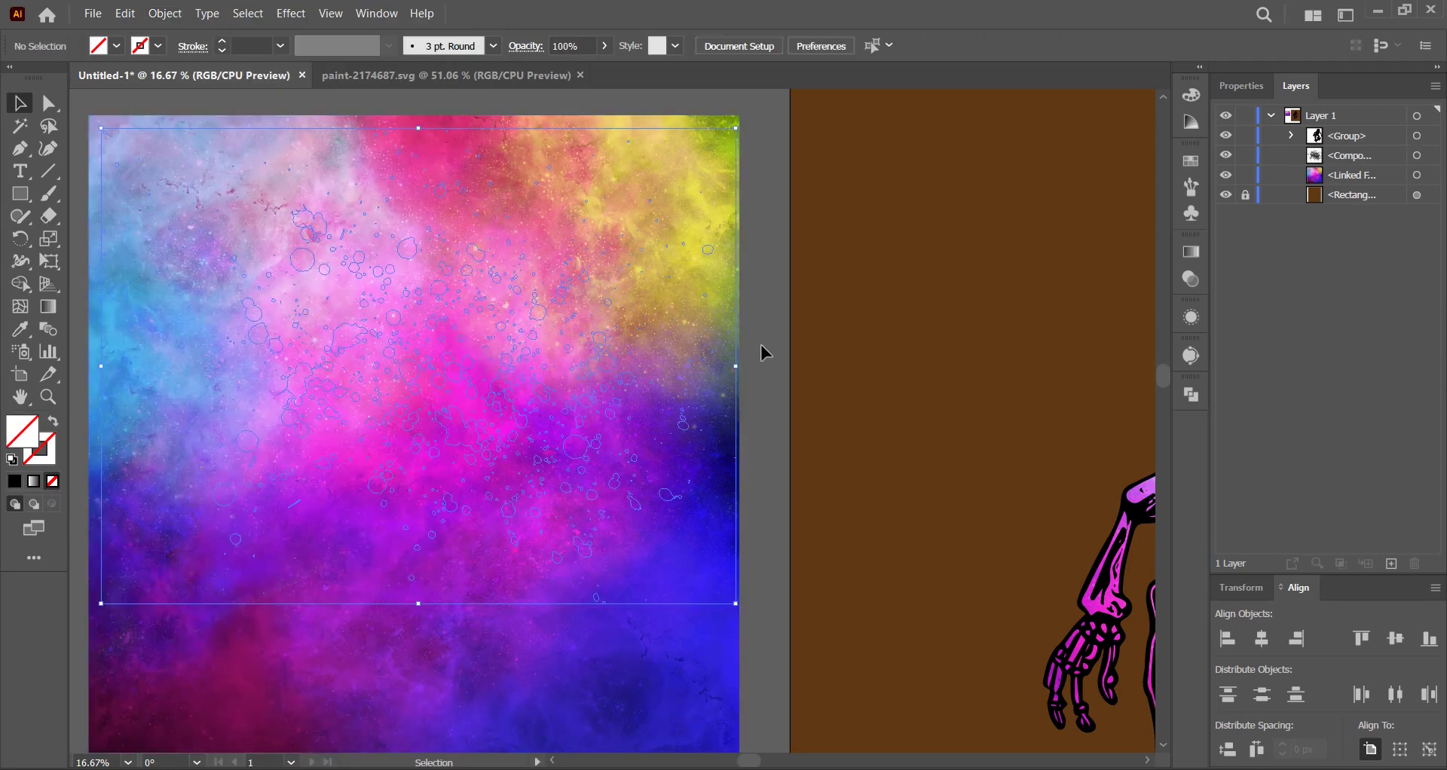
- Make a clipping mask from the splatter compound path and the galaxy image, accepting the complex mask
{"action": "left_click", "coordinate": [443, 230]}
{"action": "right_click", "coordinate": [394, 253]}
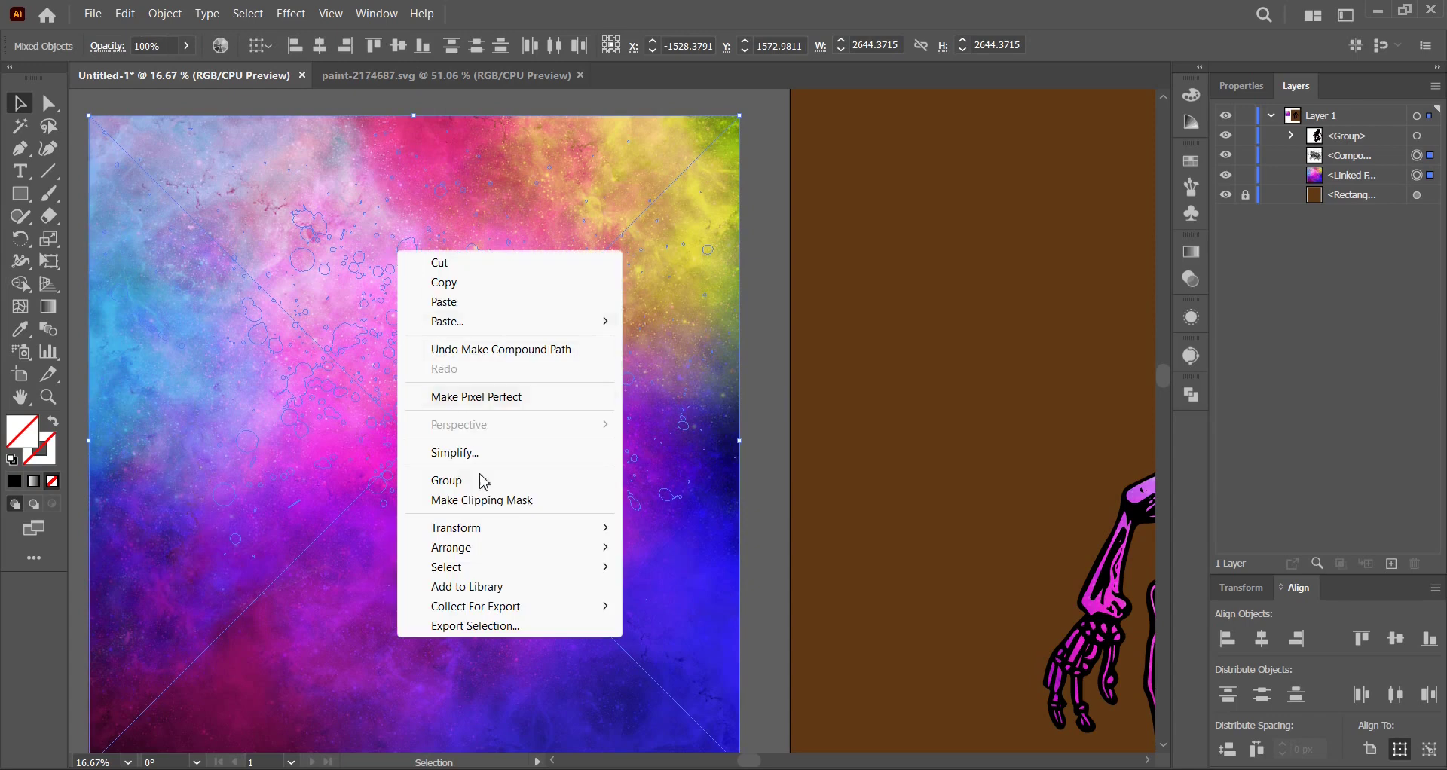
{"action": "left_click", "coordinate": [485, 498]}
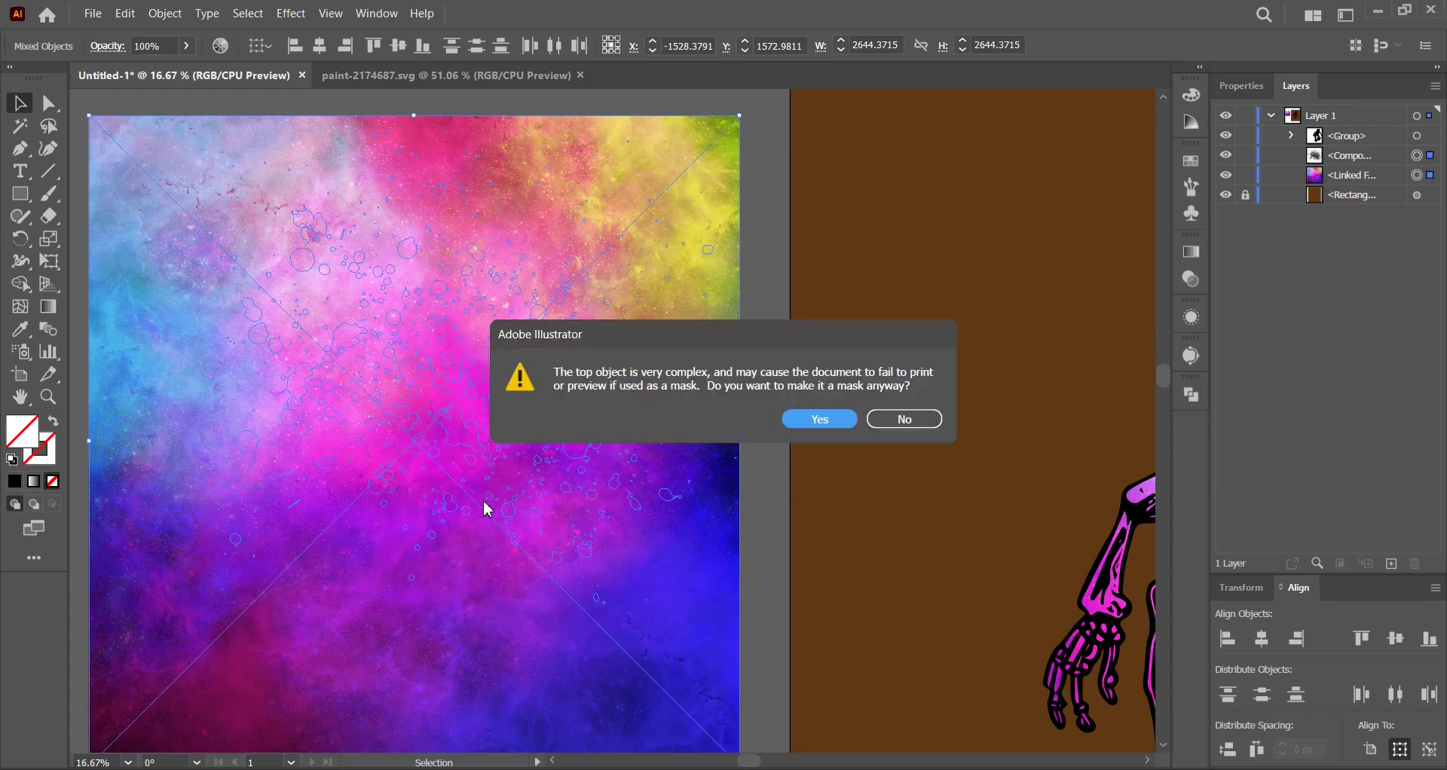
{"action": "left_click", "coordinate": [838, 420]}
{"action": "key", "text": "ctrl+minus"}
{"action": "key", "text": "ctrl+minus"}
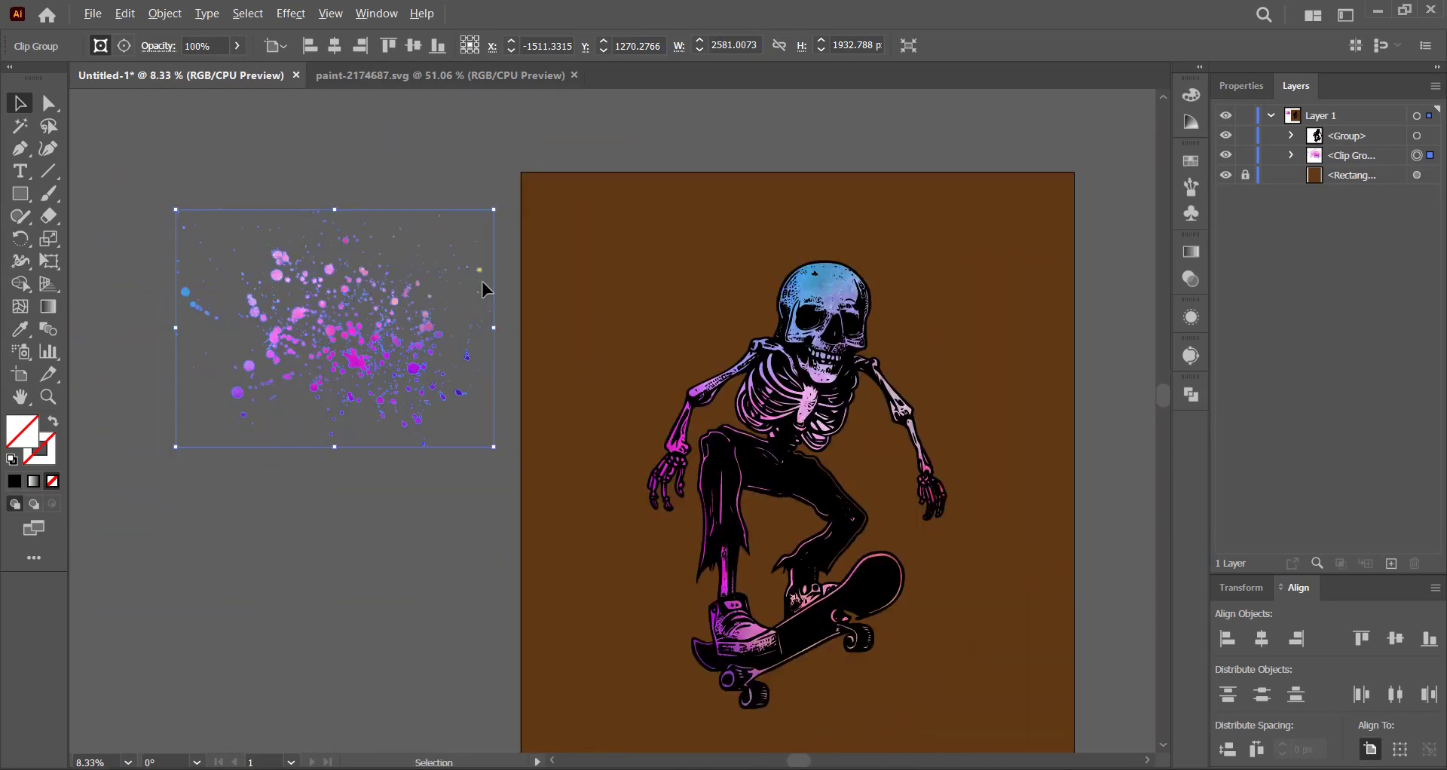
- Center the galaxy splatter horizontally on the artboard, enlarge it to about 3815 by 2857 px and place it behind the skeleton's upper body
{"action": "left_click", "coordinate": [335, 45]}
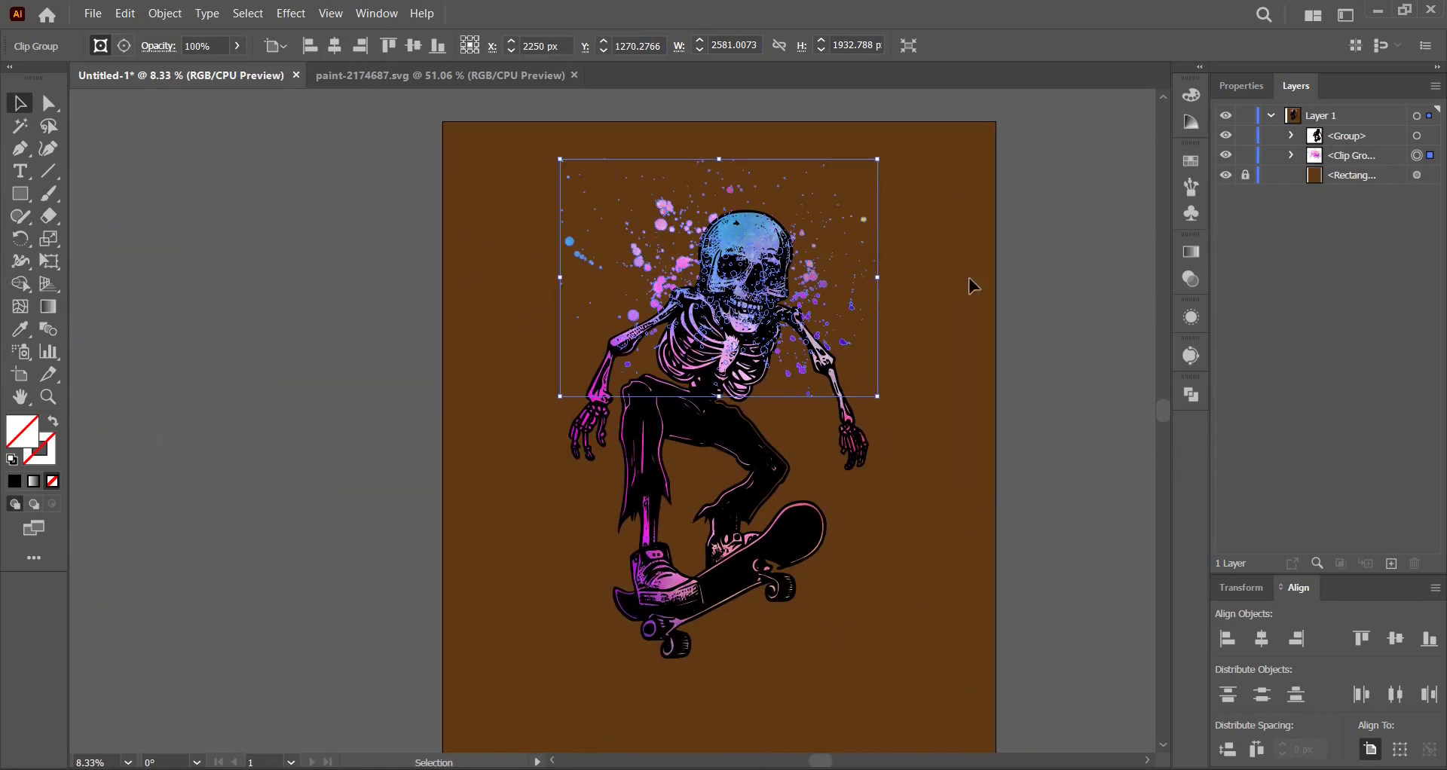
{"action": "left_click_drag", "start_coordinate": [877, 277], "coordinate": [954, 277]}
{"action": "left_click_drag", "start_coordinate": [859, 277], "coordinate": [858, 343]}
{"action": "left_click", "coordinate": [1046, 249]}
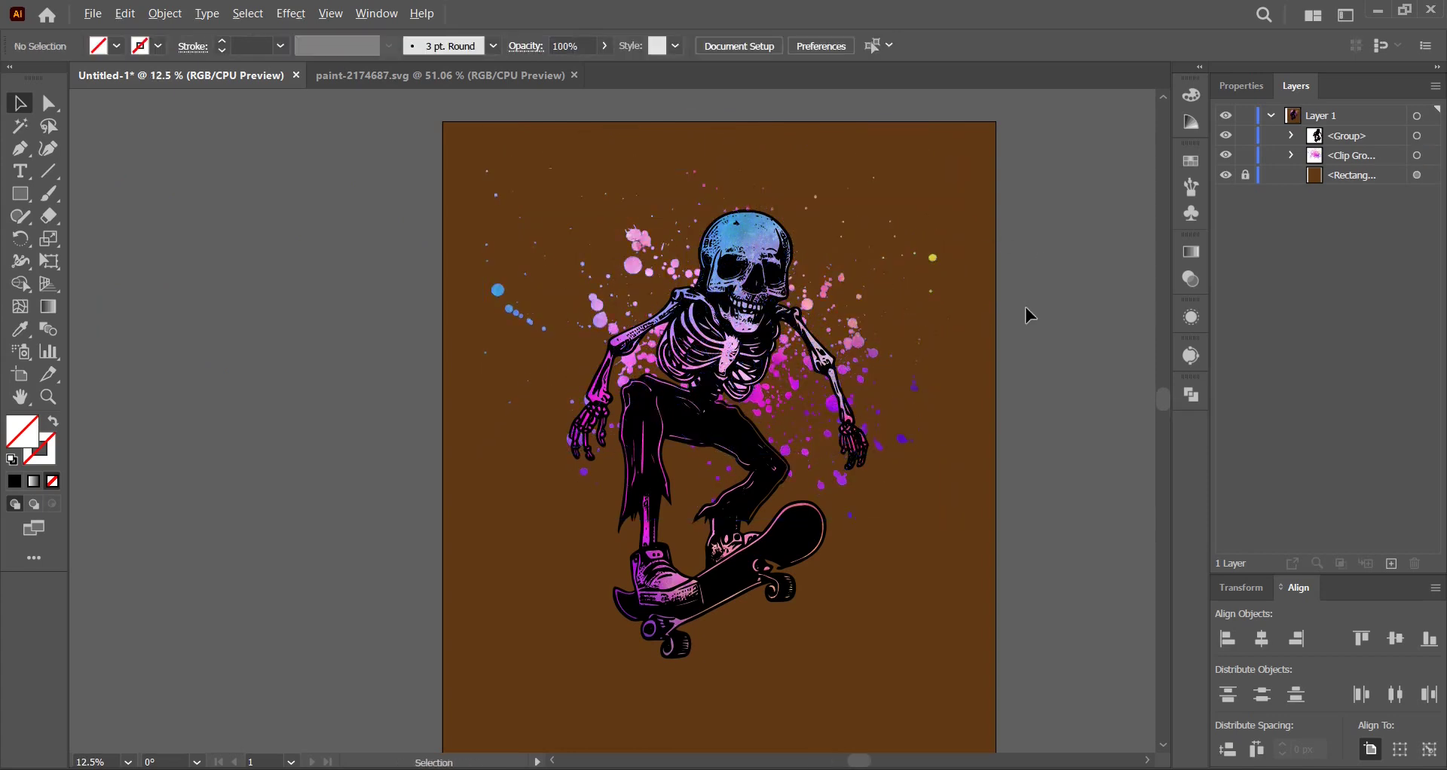
- Scale the skeleton group down to about 2014 by 3010 px and position it over the splatter
{"action": "key", "text": "ctrl+plus"}
{"action": "left_click_drag", "start_coordinate": [730, 485], "coordinate": [692, 481]}
{"action": "left_click", "coordinate": [789, 323]}
{"action": "left_click_drag", "start_coordinate": [786, 336], "coordinate": [844, 254]}
{"action": "left_click_drag", "start_coordinate": [617, 181], "coordinate": [661, 225]}
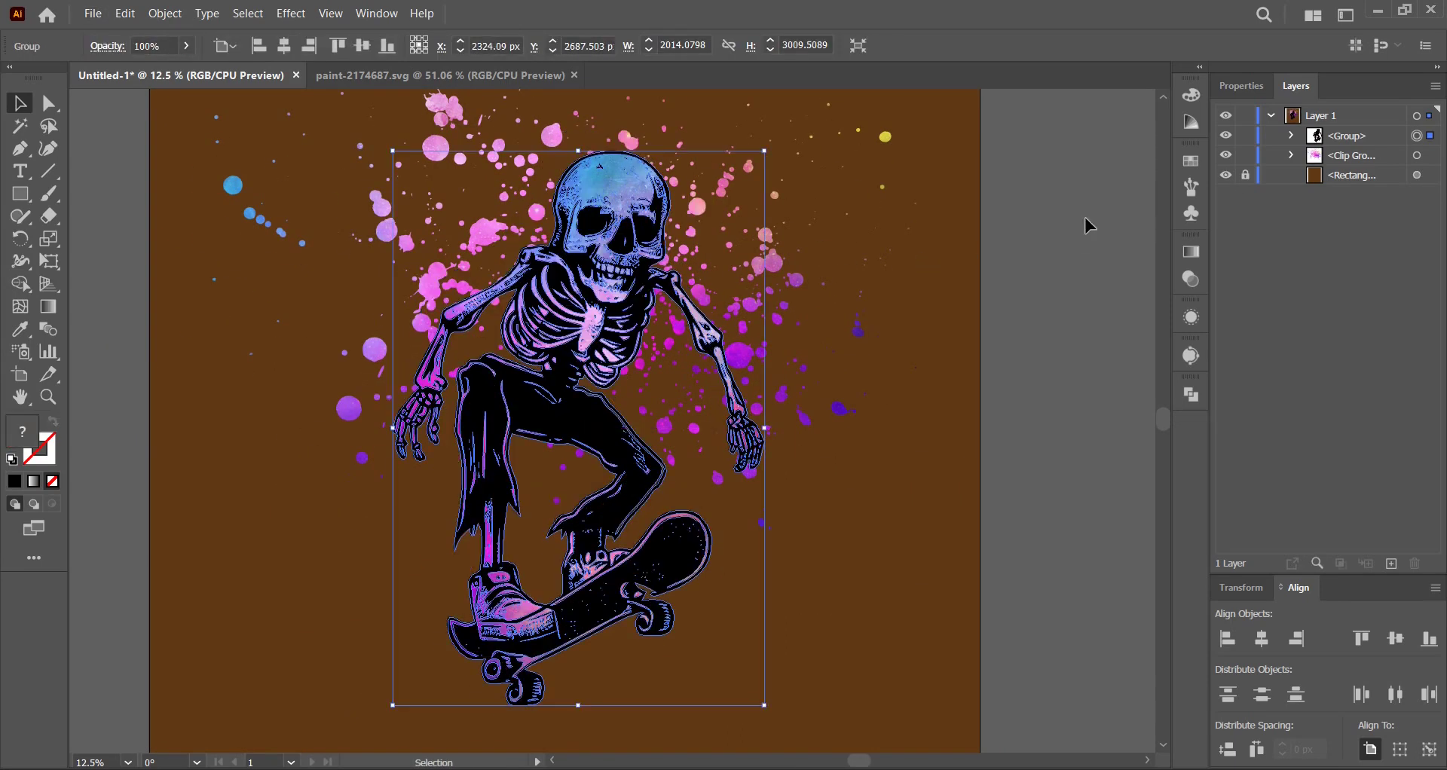
{"action": "left_click", "coordinate": [1127, 202]}
- Cut the black silhouette subgroup out of the skeleton group, leaving its galaxy-filled clip group in place
{"action": "left_click", "coordinate": [1292, 136]}
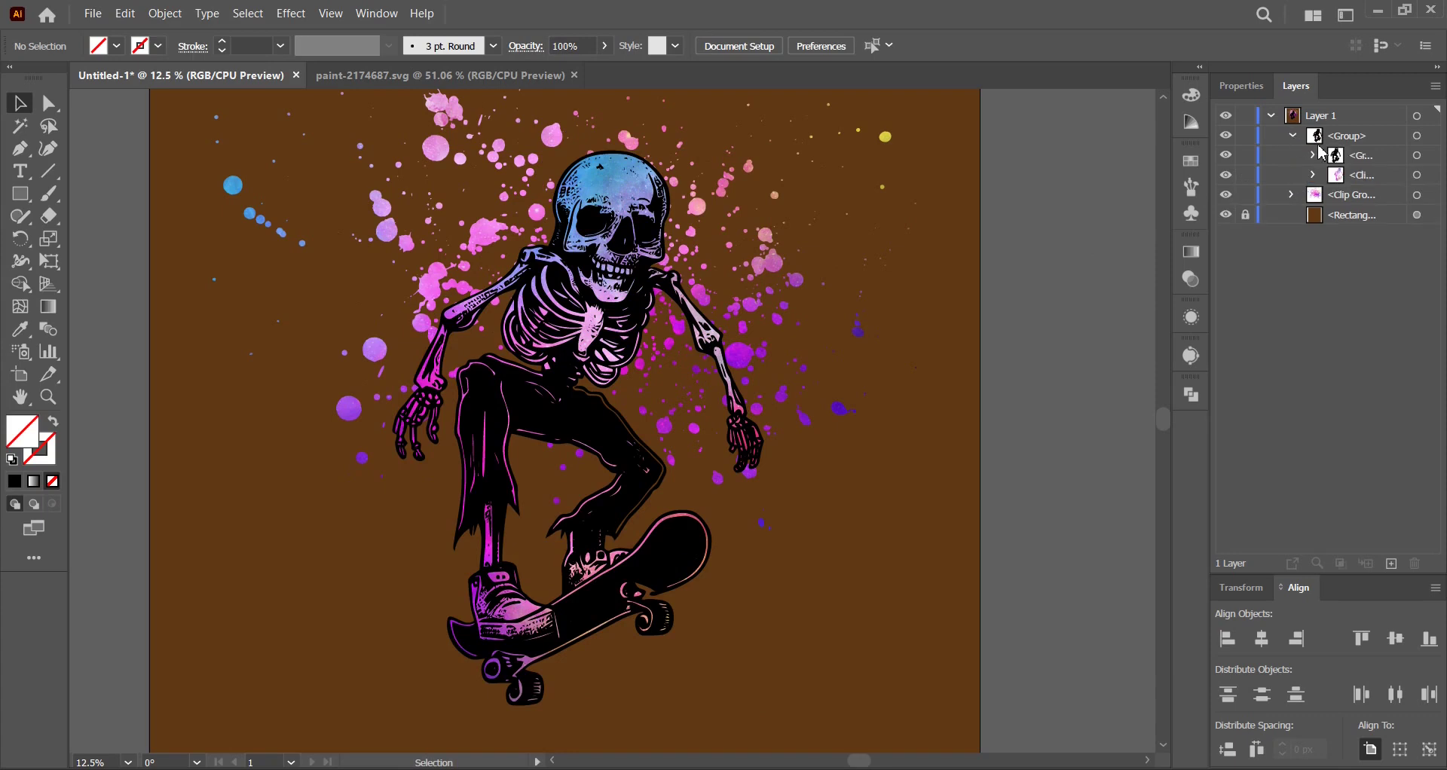
{"action": "left_click", "coordinate": [1416, 156]}
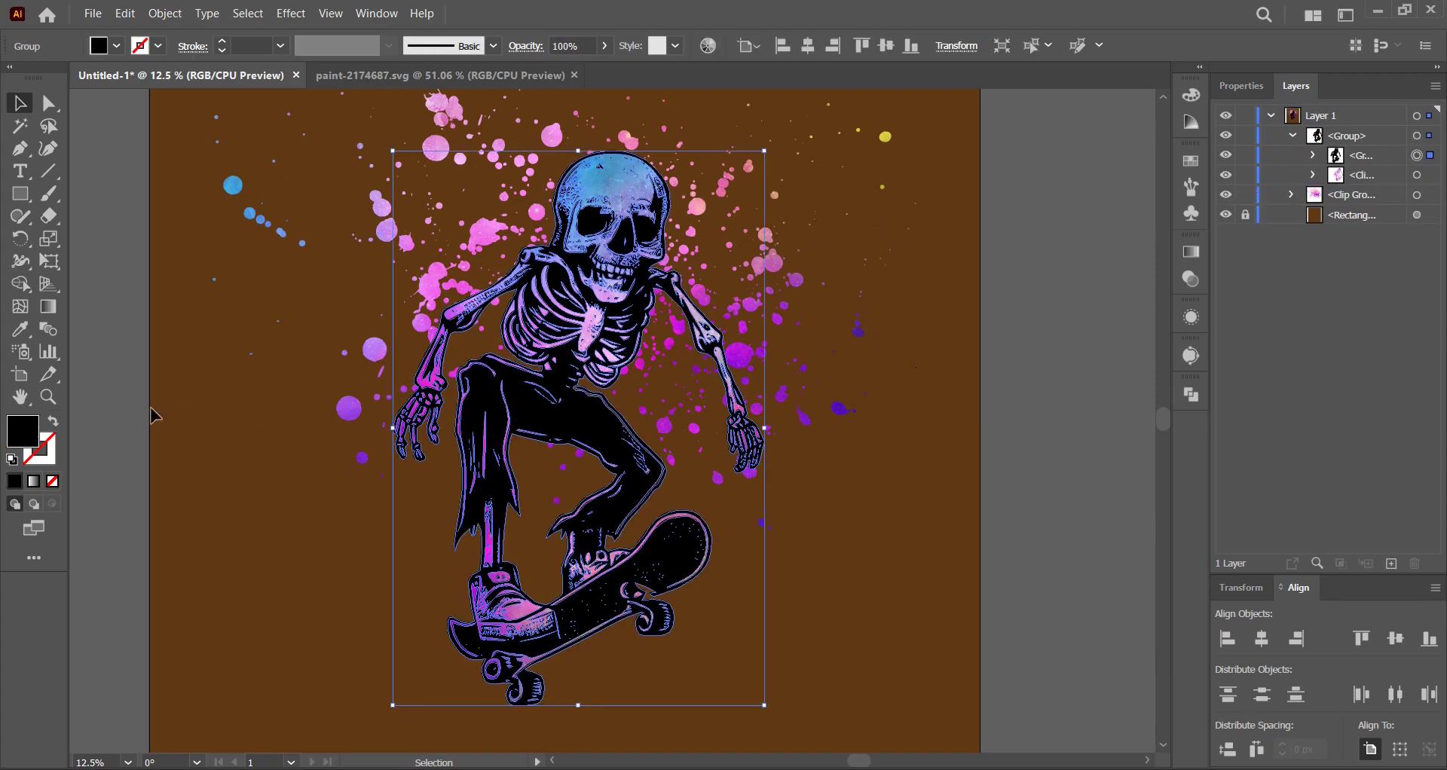
{"action": "left_click", "coordinate": [1416, 175]}
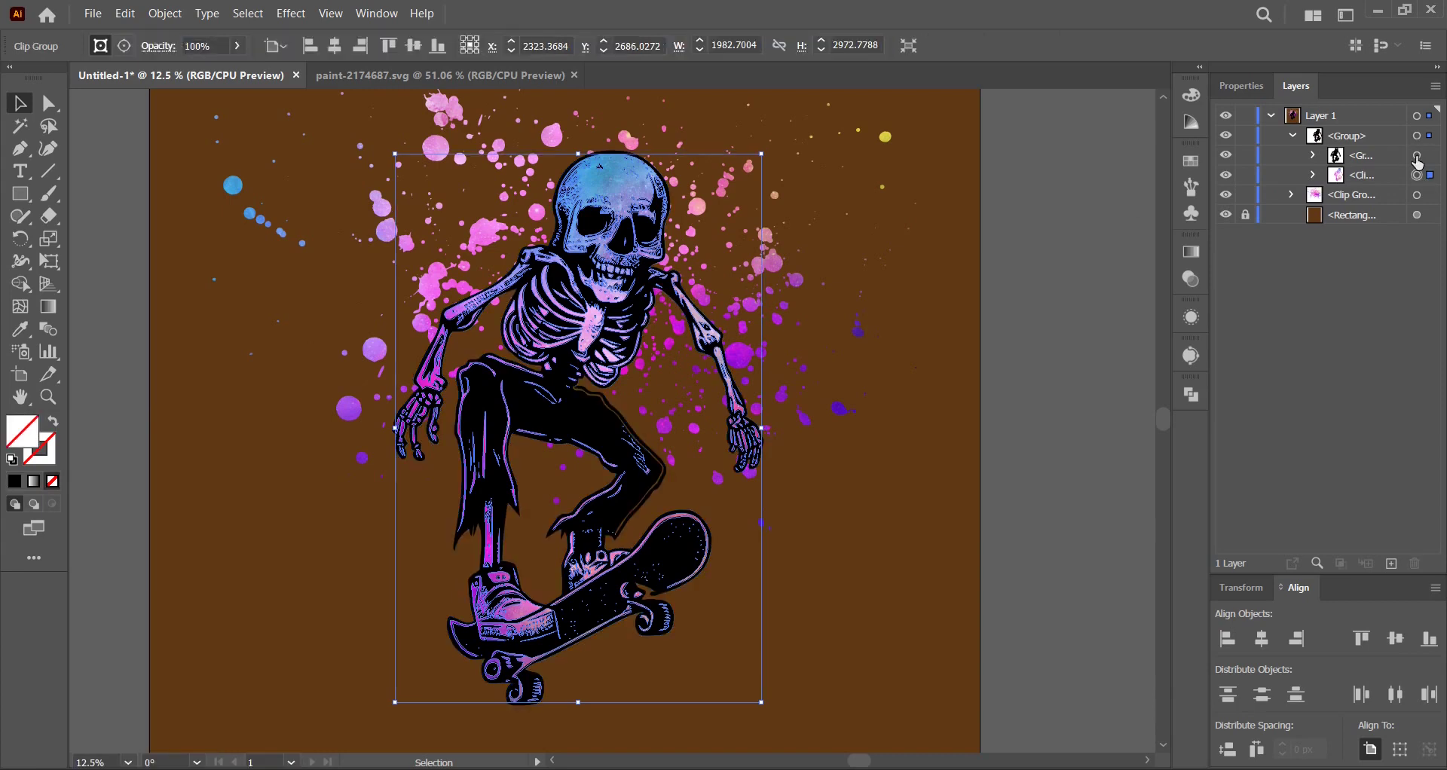
{"action": "left_click", "coordinate": [1417, 157]}
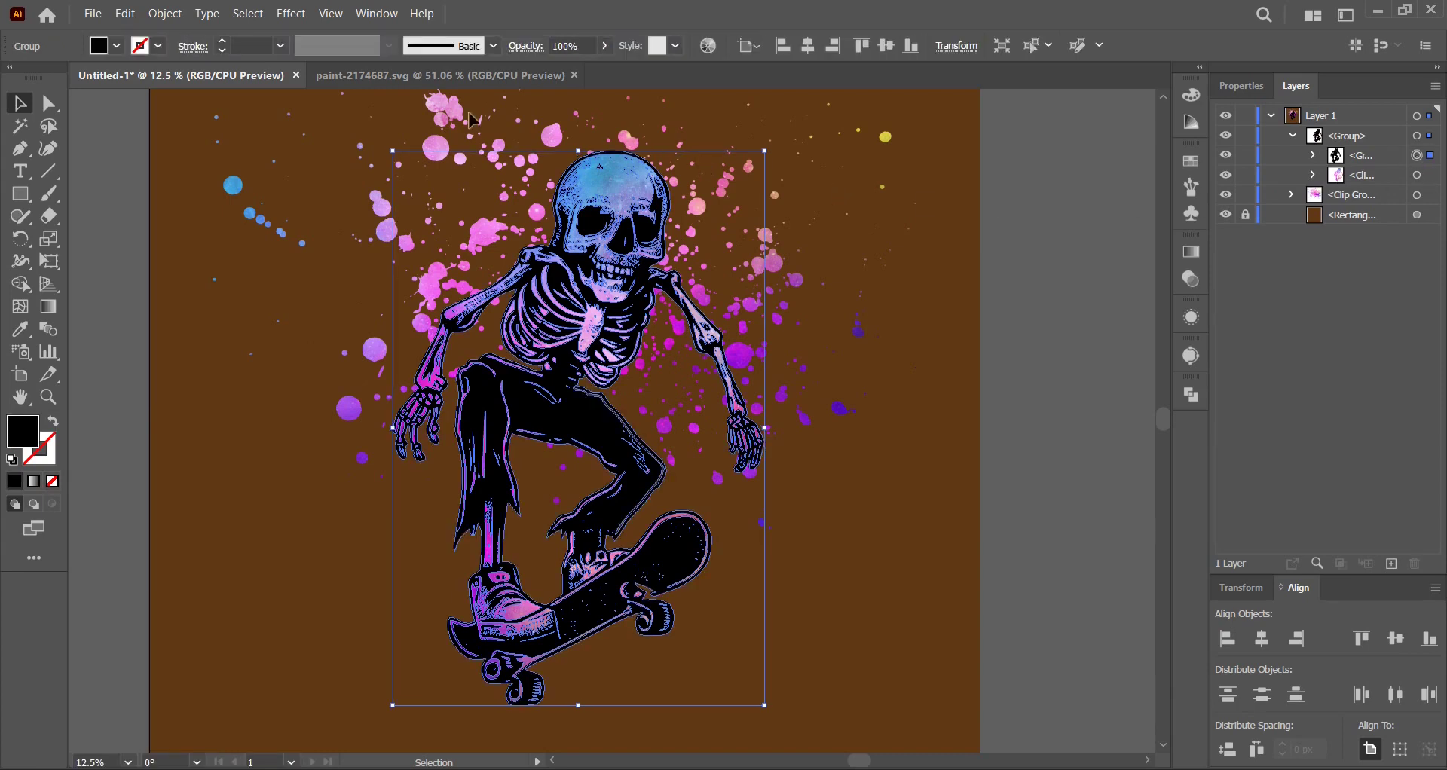
{"action": "left_click", "coordinate": [125, 15]}
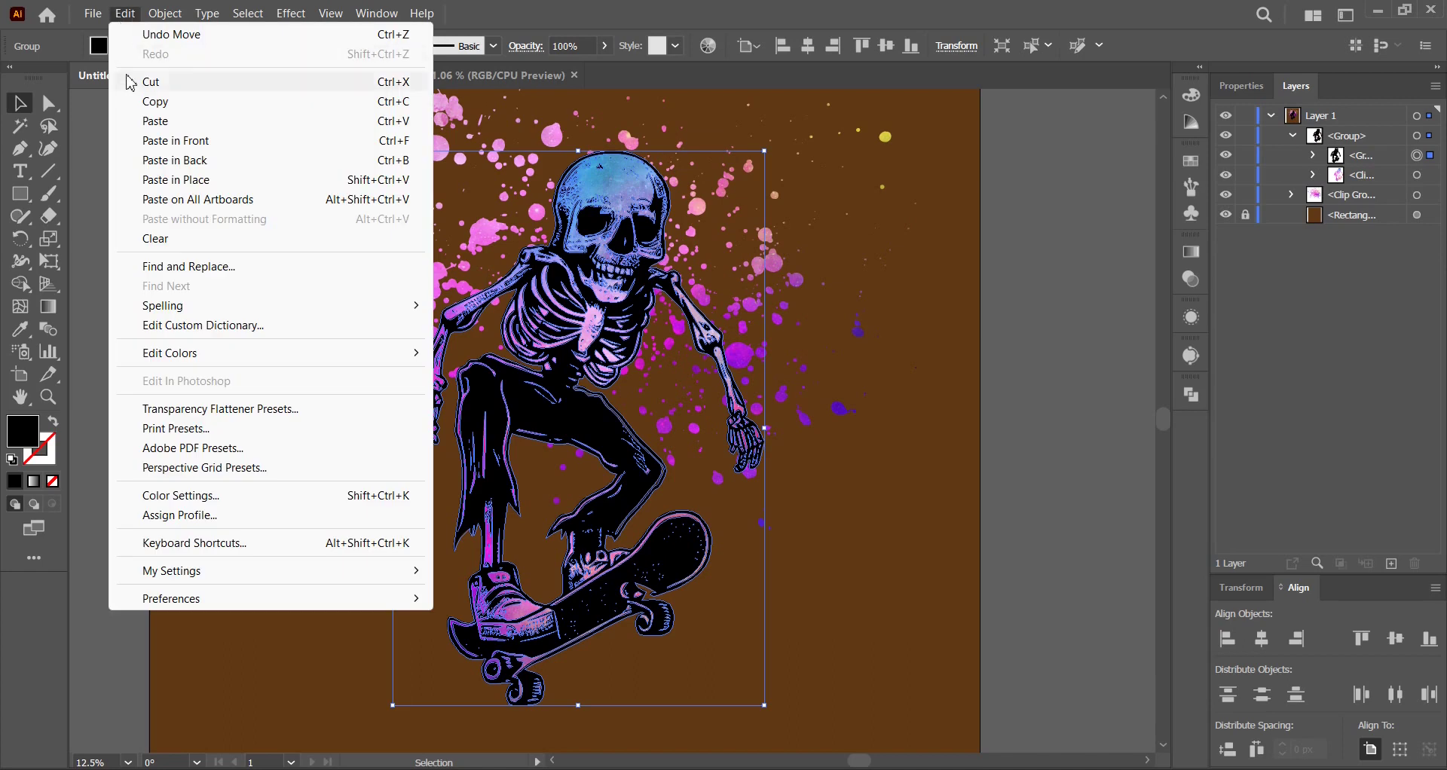
{"action": "left_click", "coordinate": [130, 81]}
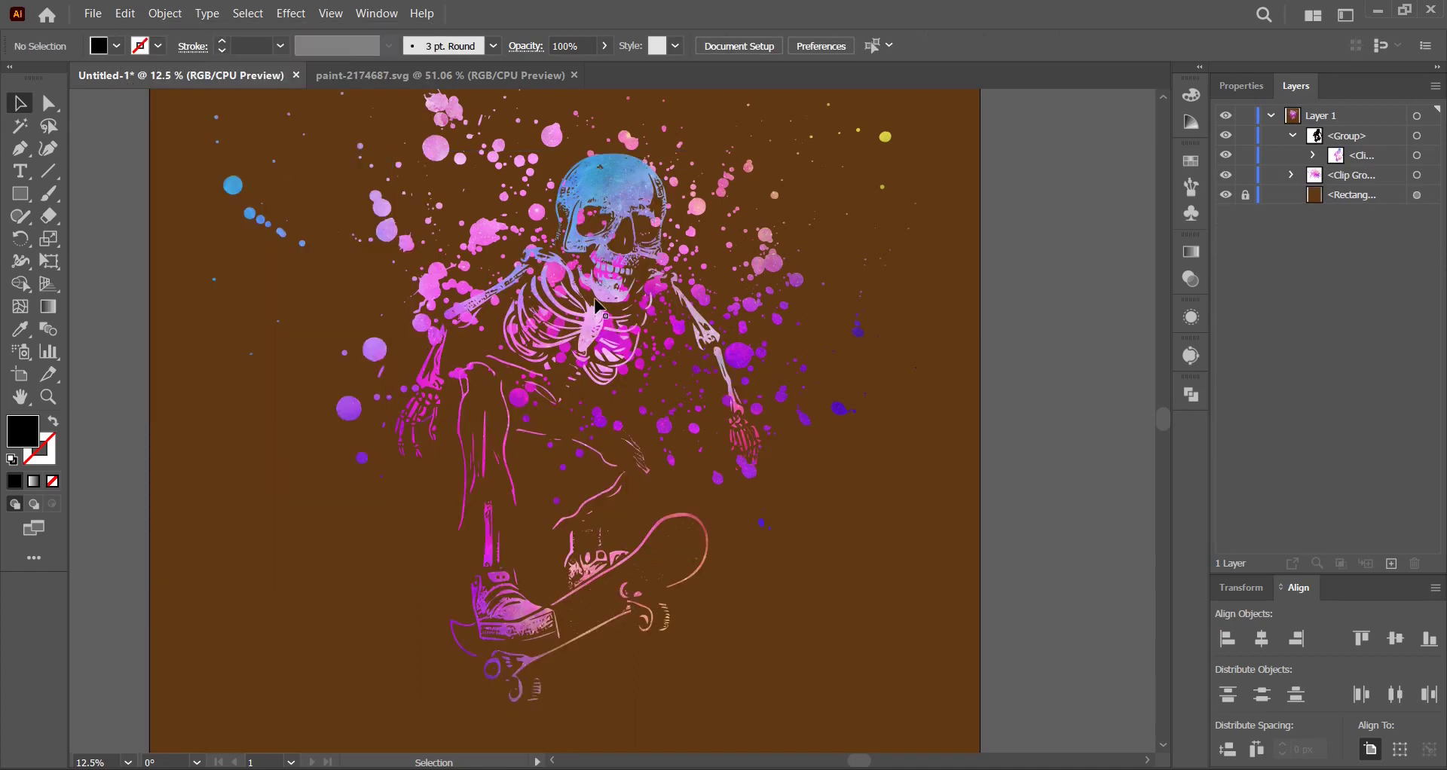
- Add an opacity mask with Clip turned off to the splatter clip group and open the mask for editing
{"action": "left_click", "coordinate": [701, 214]}
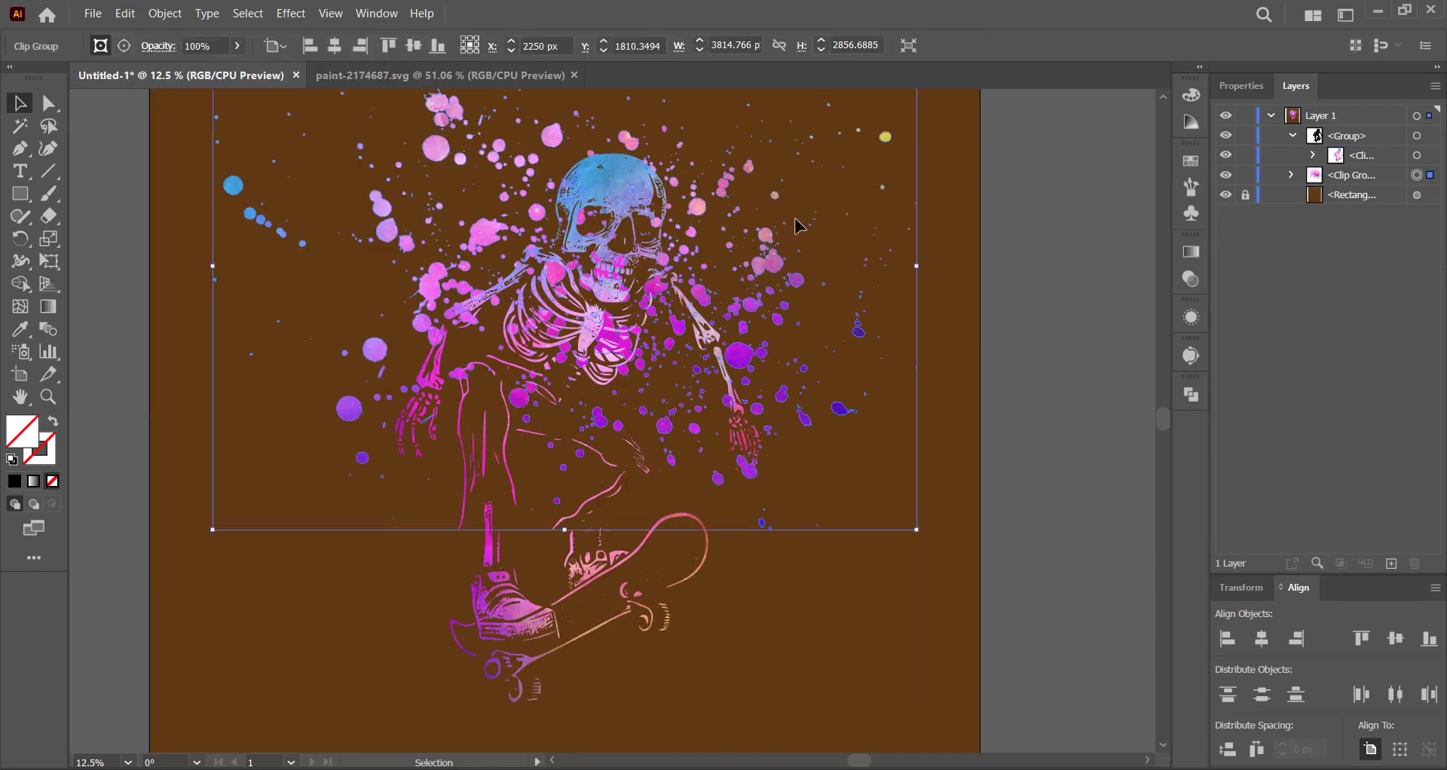
{"action": "left_click", "coordinate": [1191, 280]}
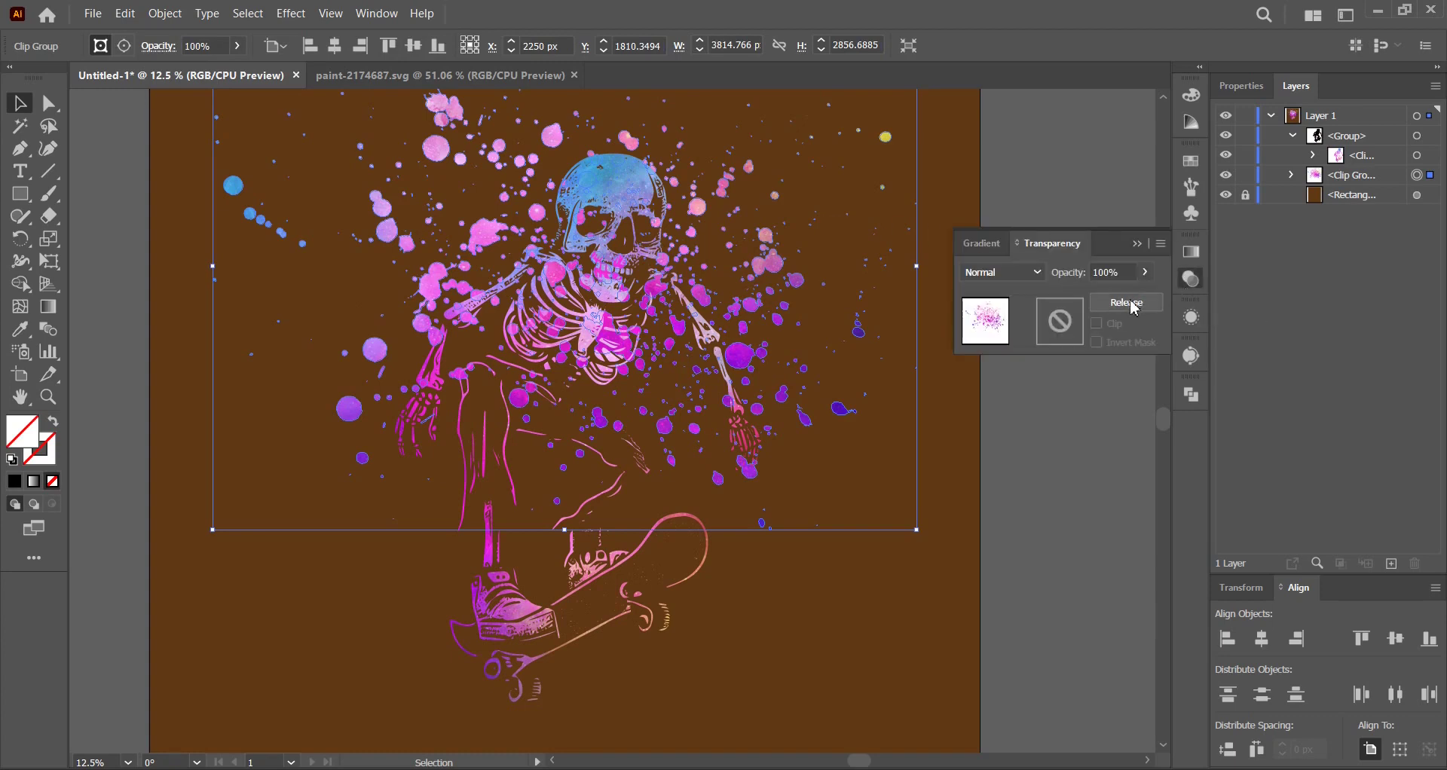
{"action": "left_click", "coordinate": [1097, 324]}
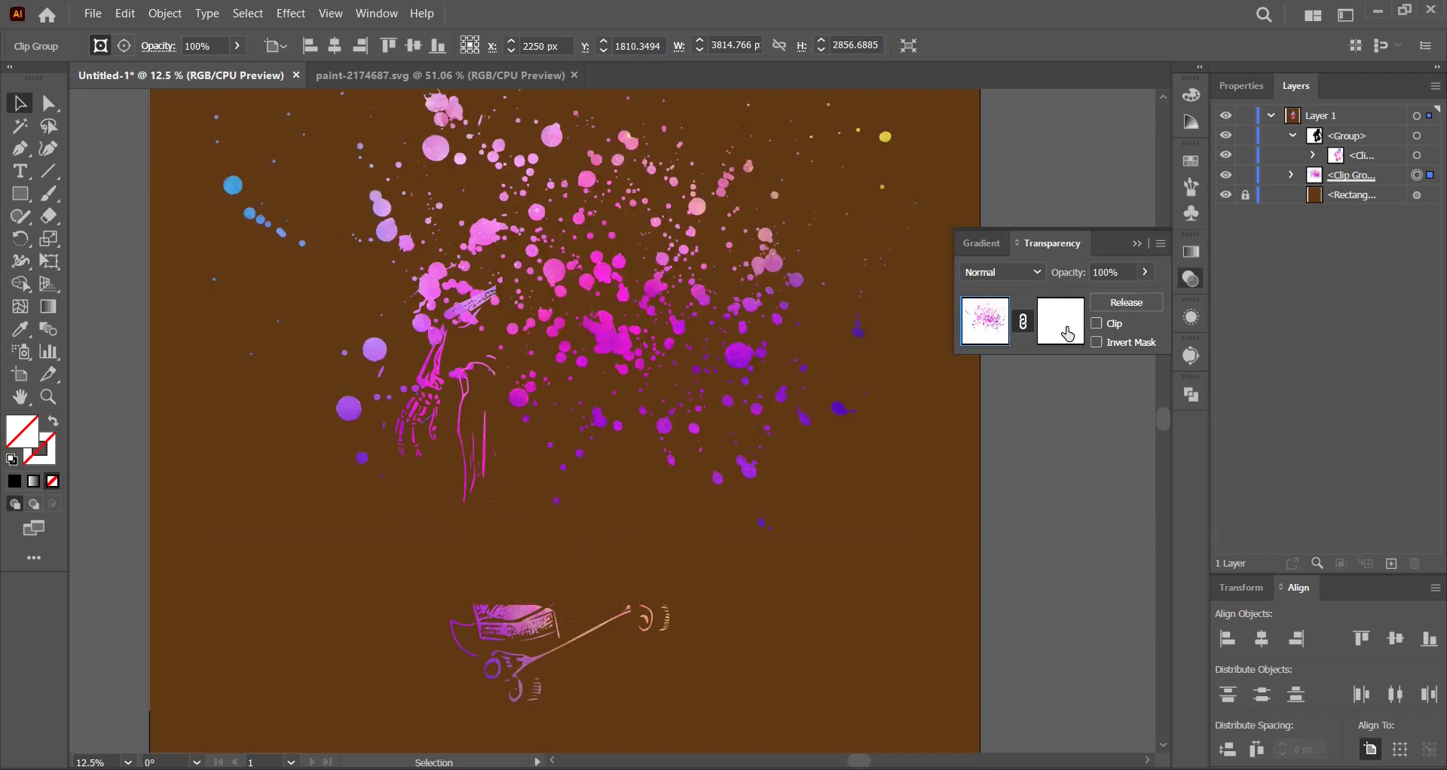
{"action": "left_click", "coordinate": [1068, 334]}
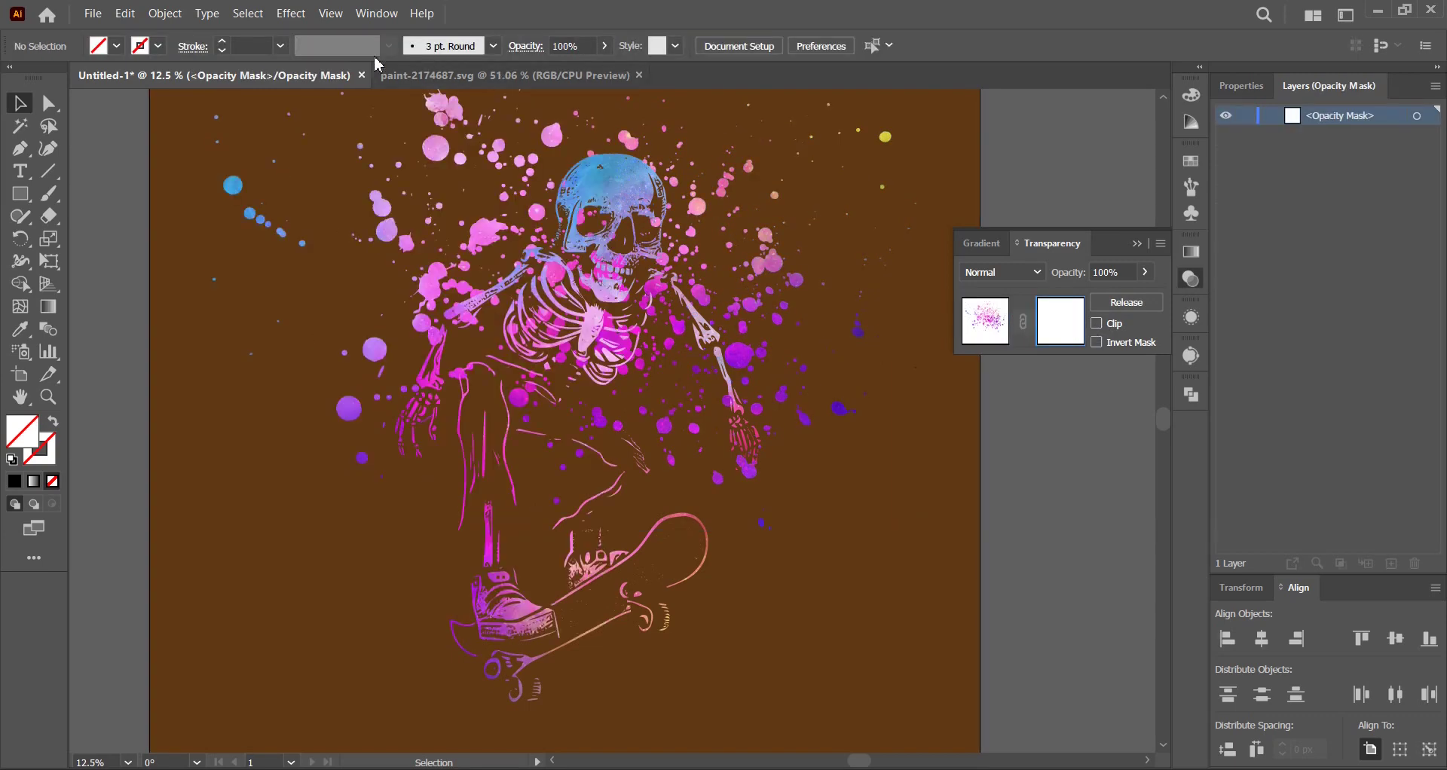
- Paste the cut black silhouette in front inside the opacity mask, exit mask editing and deselect the splatter
{"action": "left_click", "coordinate": [126, 16]}
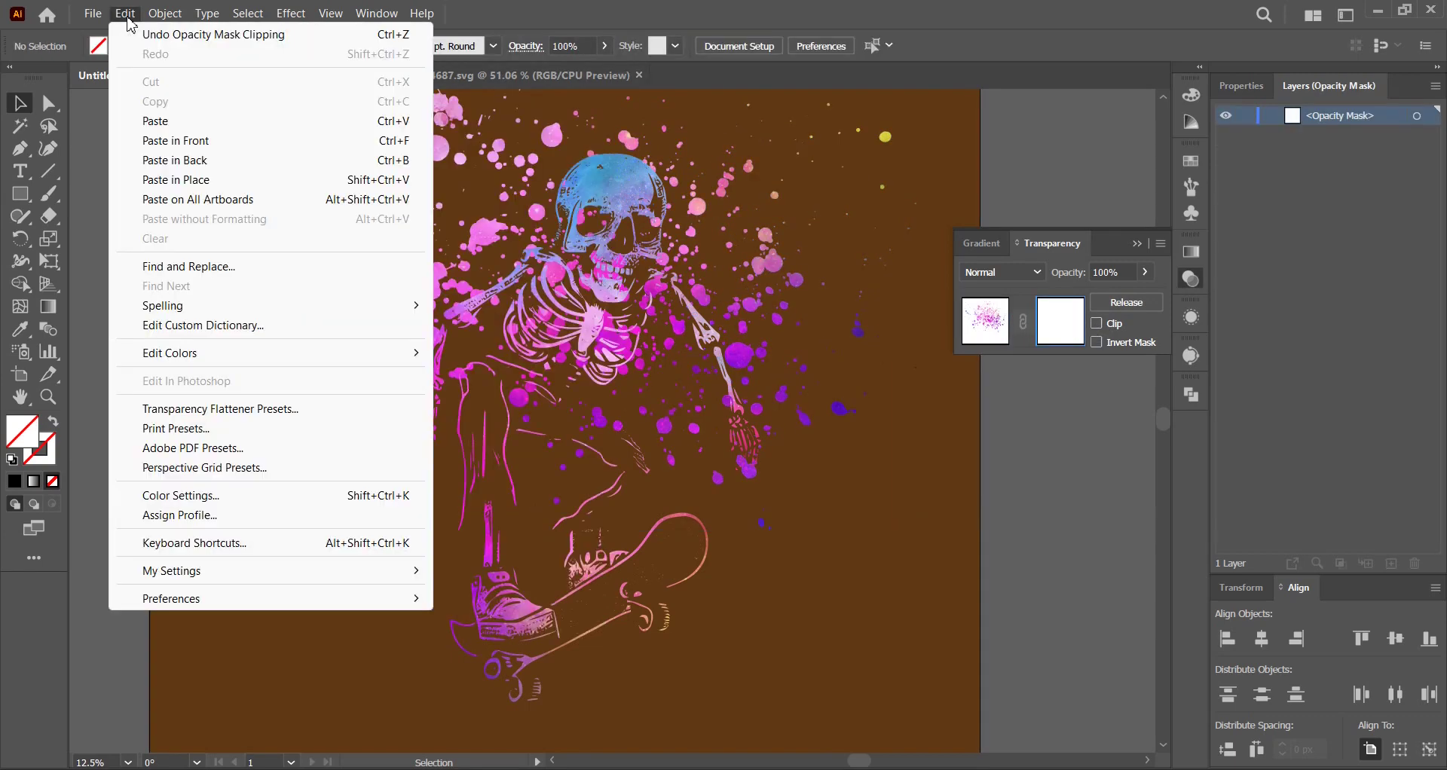
{"action": "left_click", "coordinate": [157, 140]}
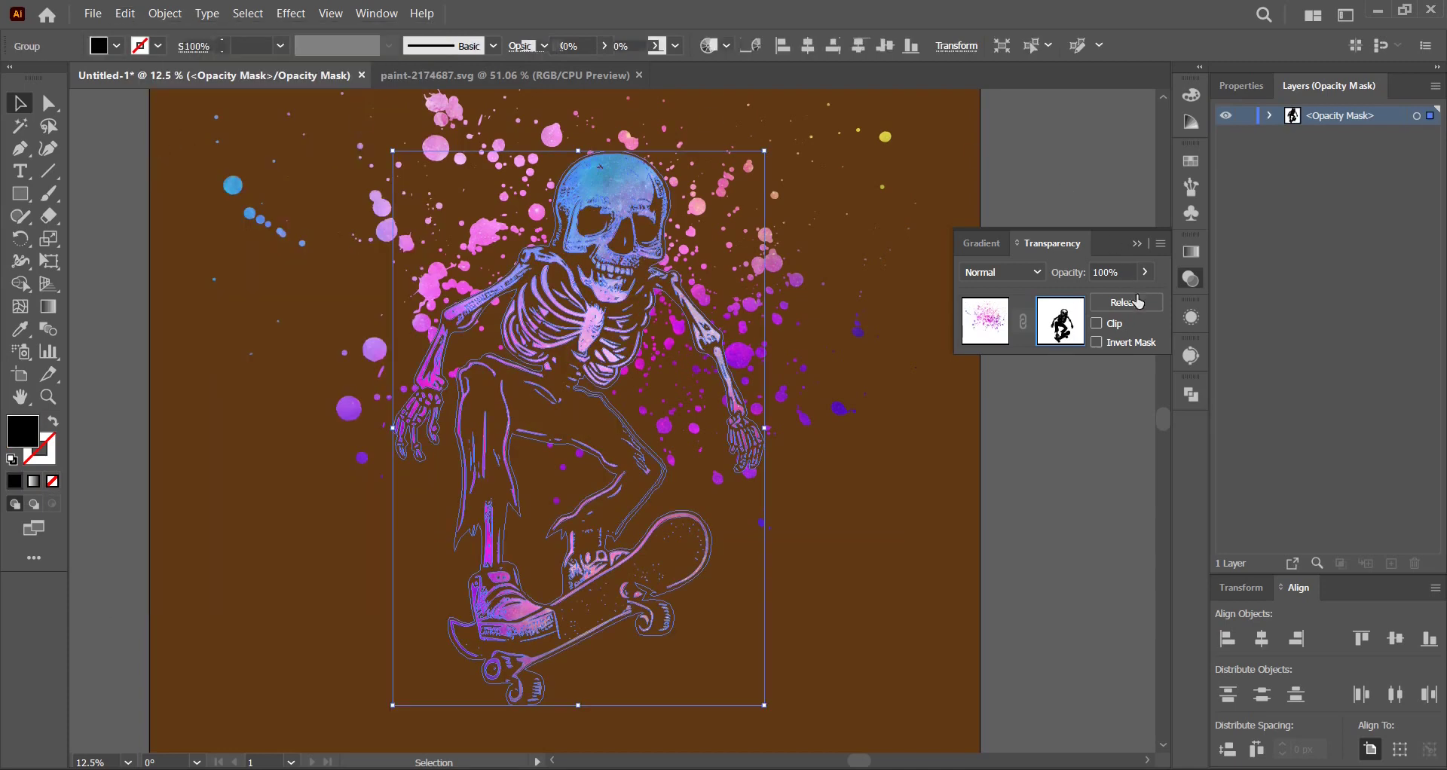
{"action": "left_click", "coordinate": [1138, 302]}
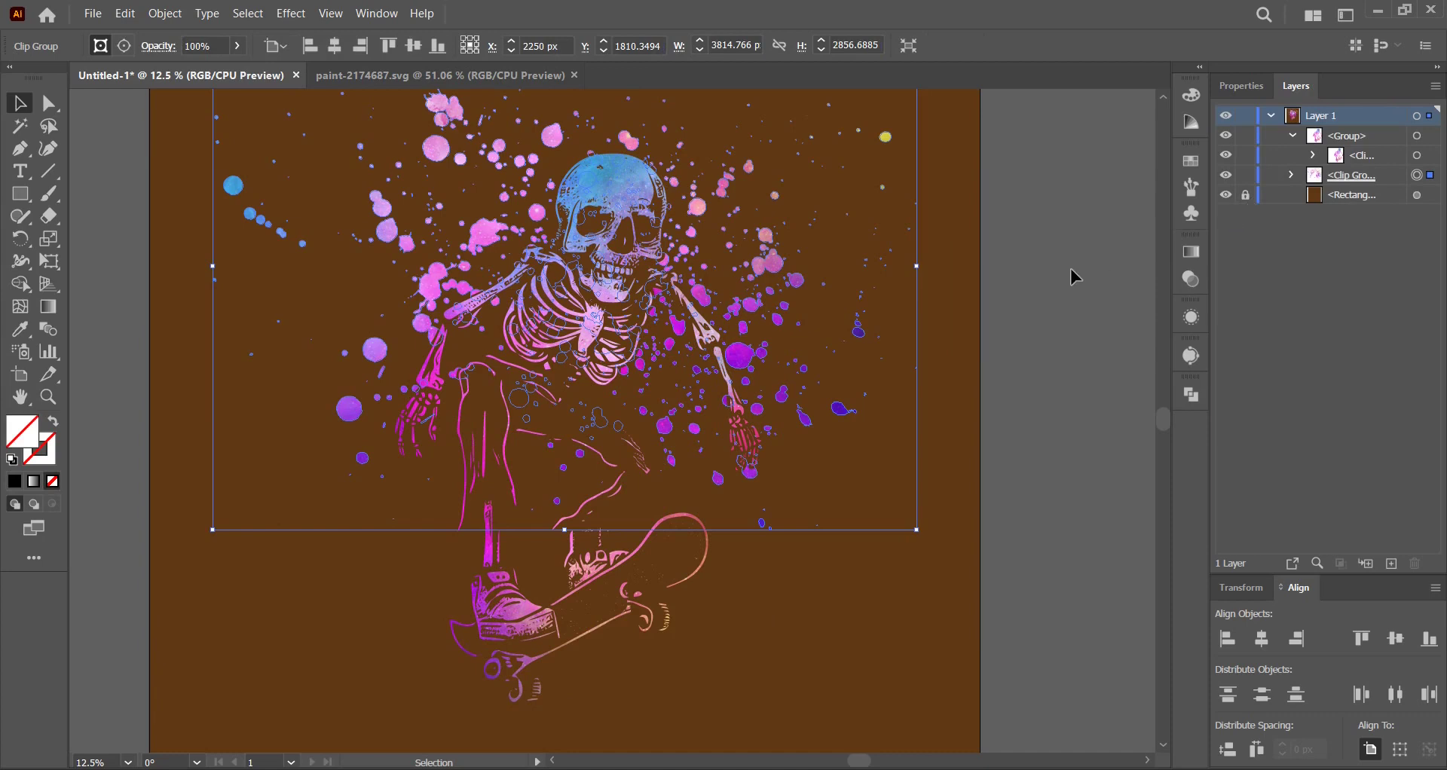
{"action": "left_click", "coordinate": [1069, 273]}
- Group the galaxy skeleton with the masked paint splatter
{"action": "scroll", "coordinate": [990, 284], "scroll_direction": "down", "scroll_amount": 1}
{"action": "left_click_drag", "start_coordinate": [987, 291], "coordinate": [944, 298]}
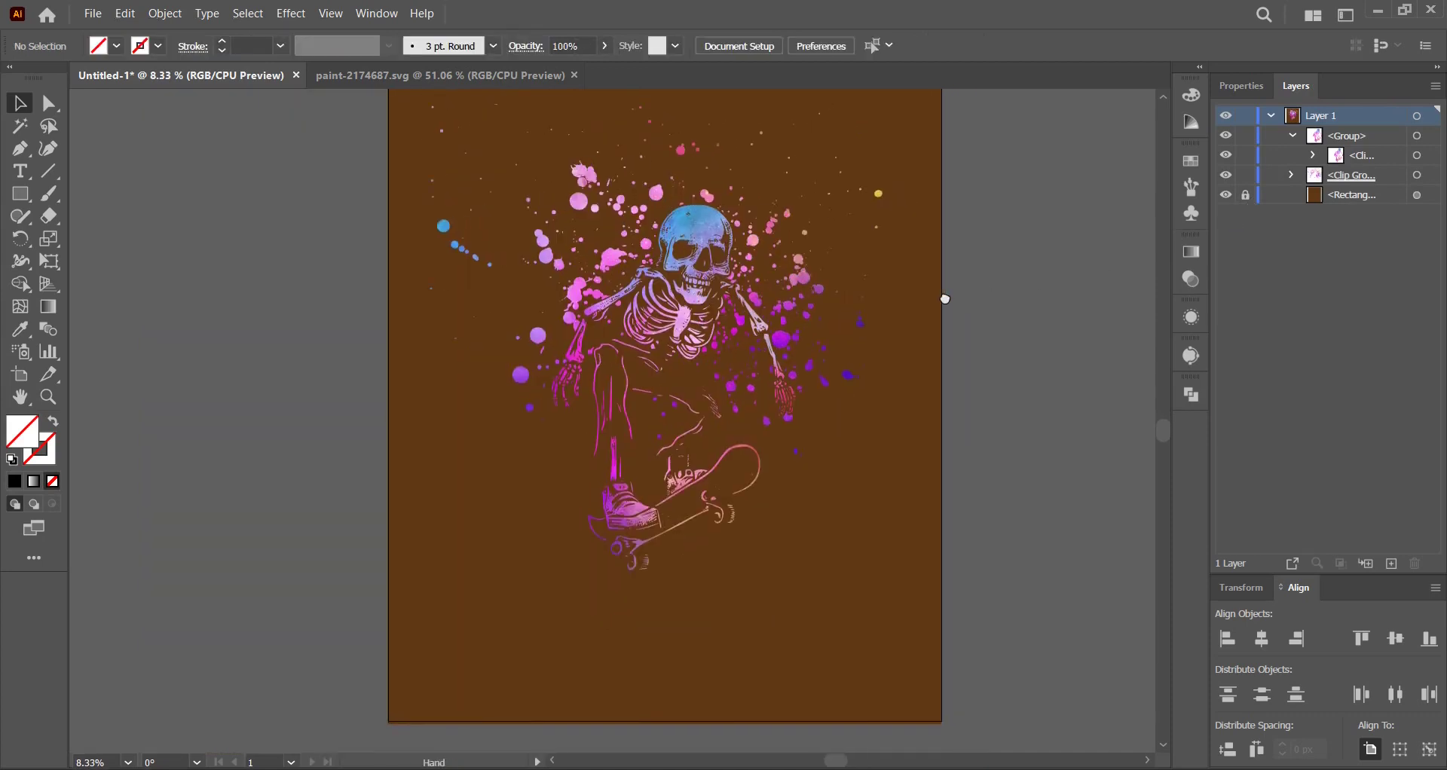
{"action": "left_click", "coordinate": [675, 265]}
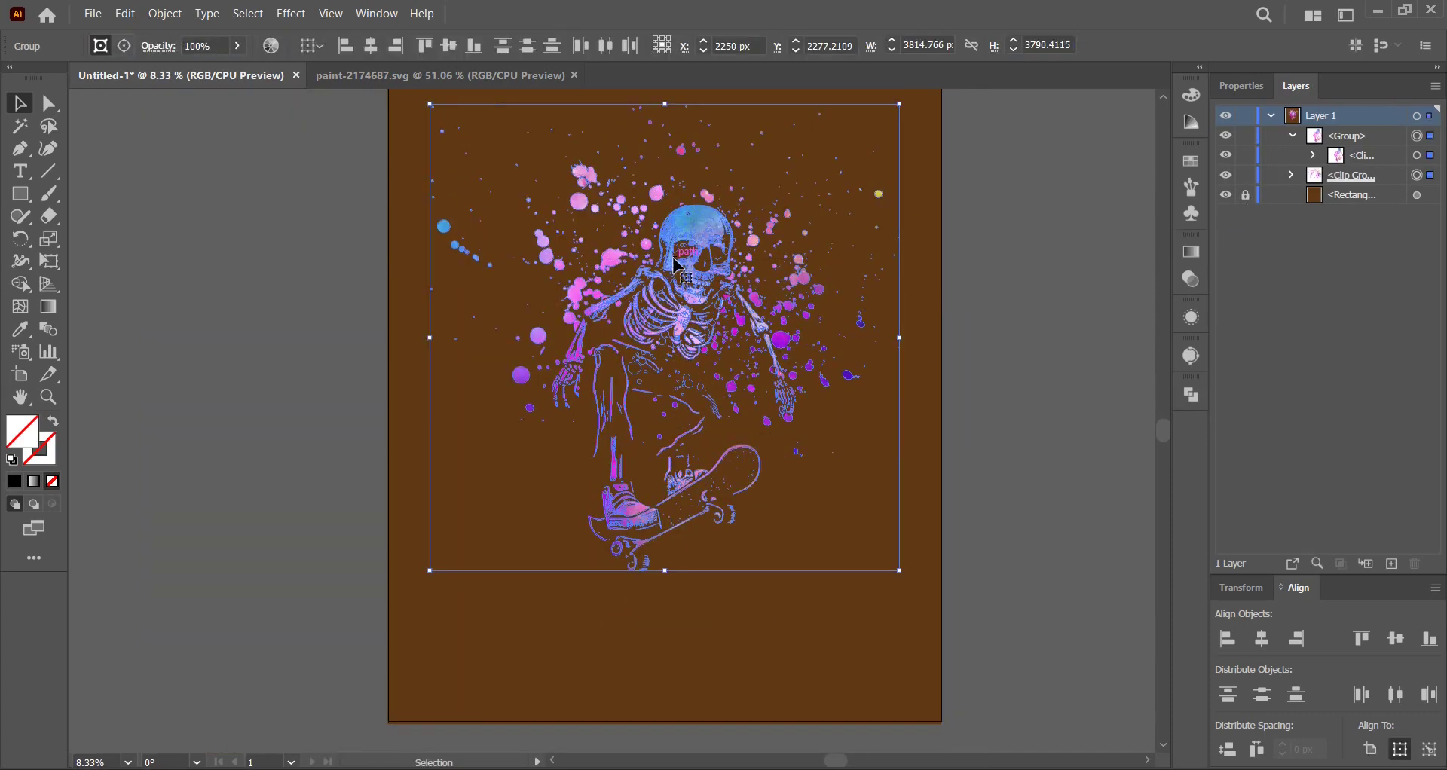
{"action": "right_click", "coordinate": [676, 265]}
{"action": "left_click", "coordinate": [739, 518]}
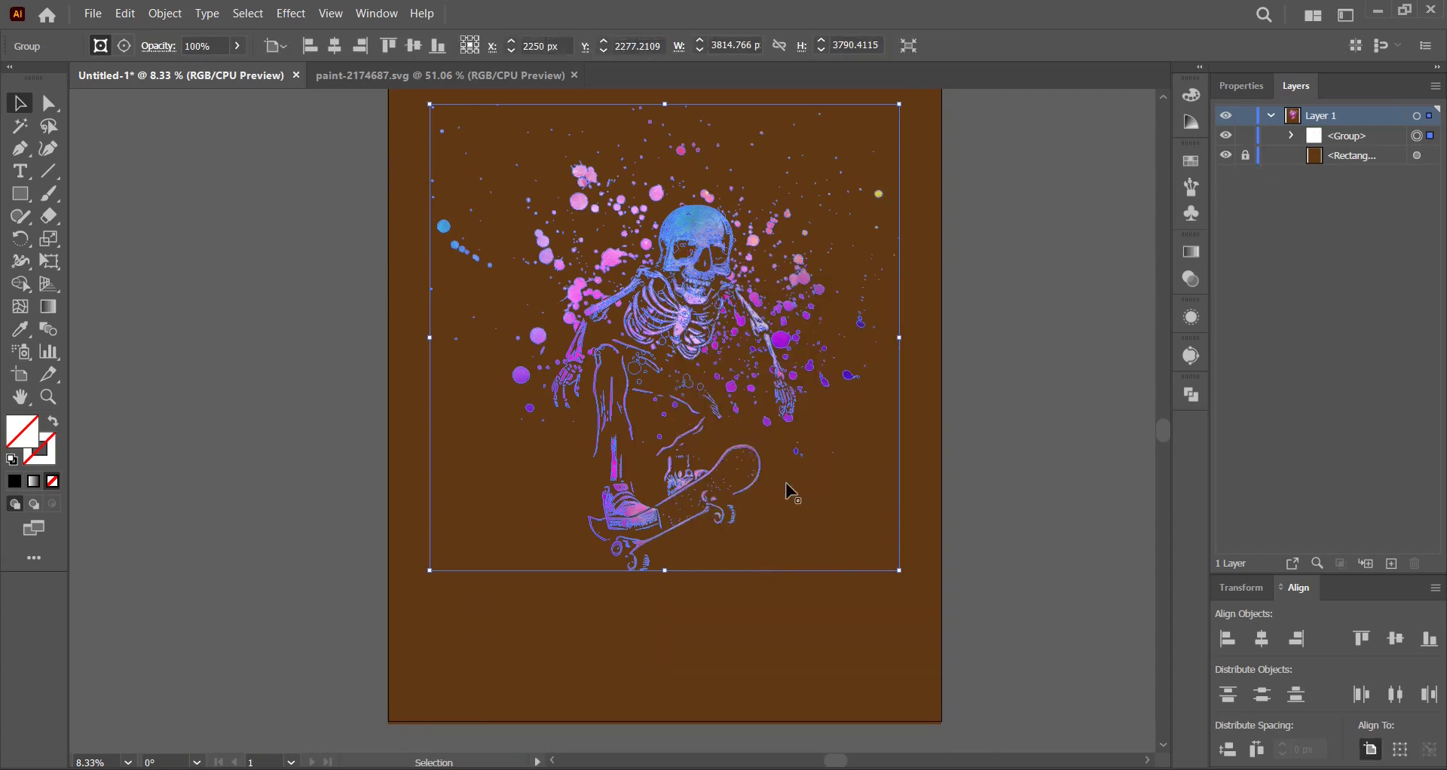
- Unlock the background rectangle, fill it with black and lock it again
{"action": "left_click", "coordinate": [1417, 155]}
{"action": "left_click", "coordinate": [117, 46]}
{"action": "left_click", "coordinate": [52, 78]}
{"action": "key", "text": "Escape"}
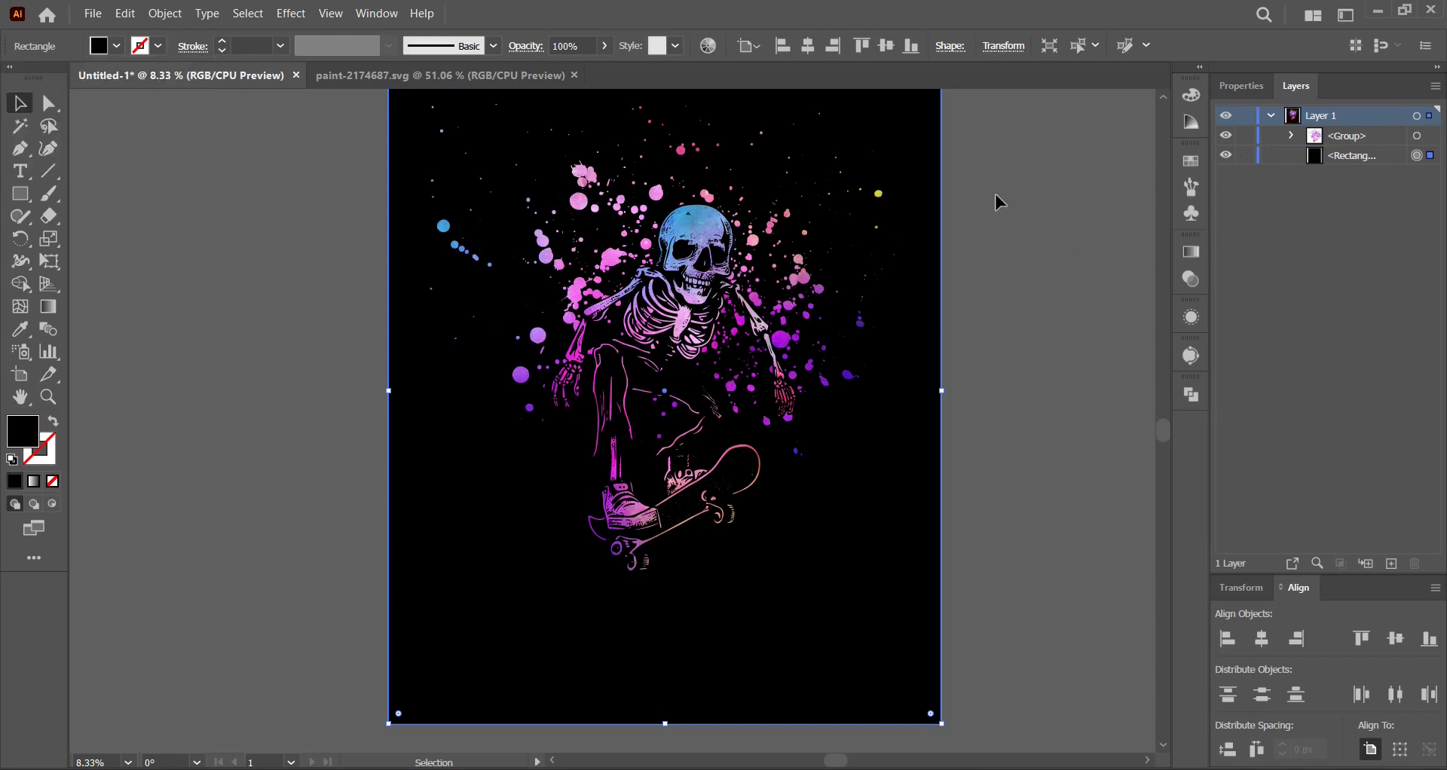
{"action": "left_click", "coordinate": [1245, 155]}
{"action": "scroll", "coordinate": [992, 242], "scroll_direction": "up", "scroll_amount": 1}
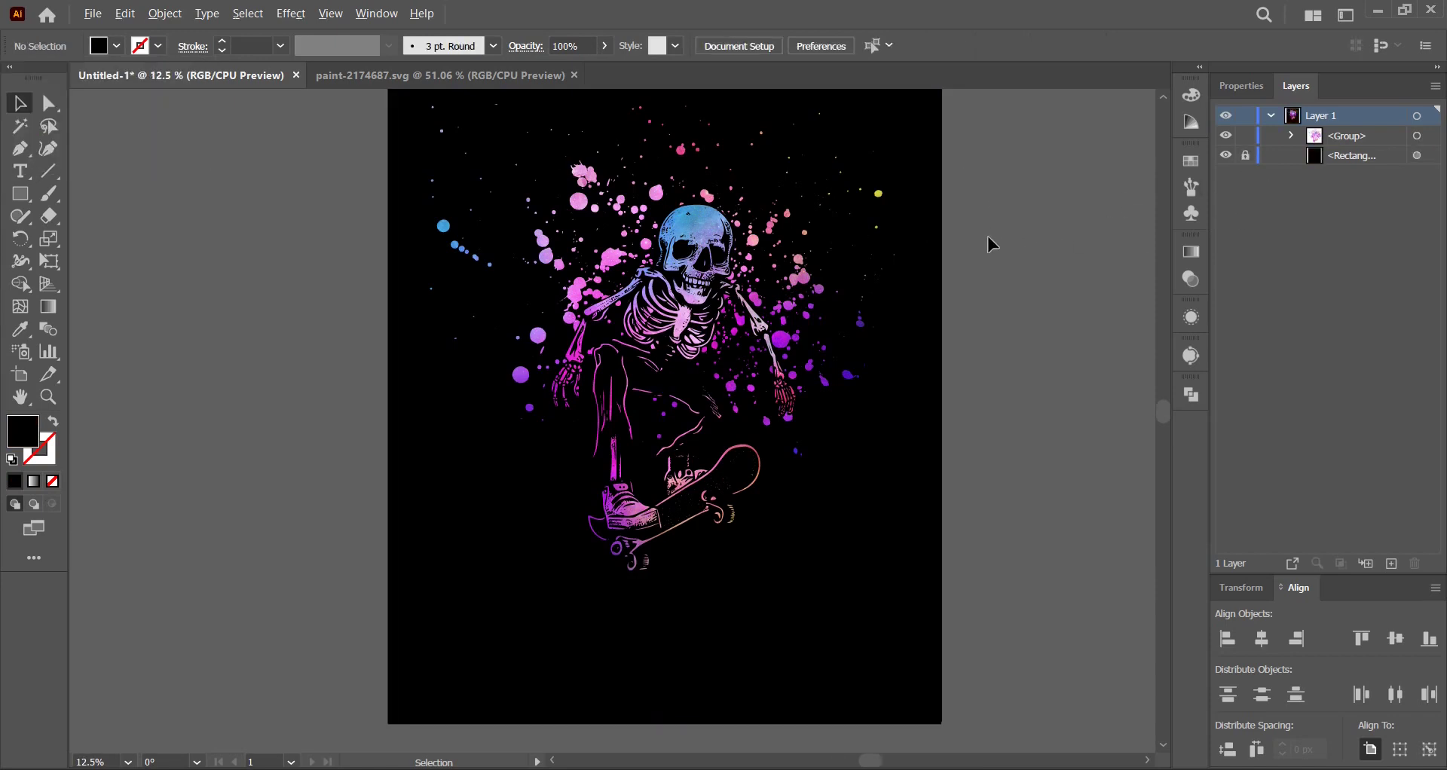
{"action": "left_click_drag", "start_coordinate": [655, 304], "coordinate": [735, 330]}
{"action": "scroll", "coordinate": [776, 344], "scroll_direction": "down", "scroll_amount": 1}
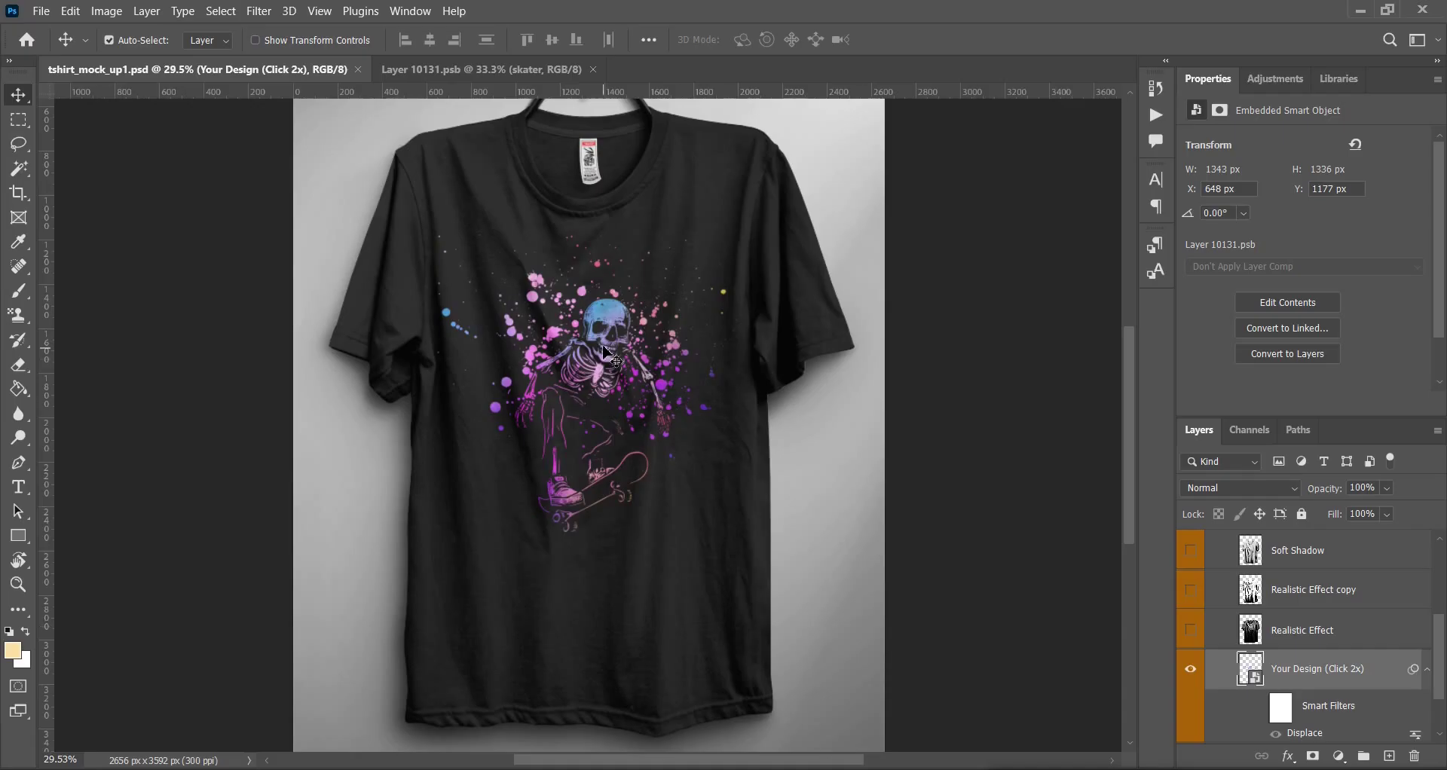
- Switch to the black t-shirt mockup in Photoshop and examine the printed skeleton and splatter design up close and as a whole
{"action": "scroll", "coordinate": [609, 352], "scroll_direction": "up", "scroll_amount": 3}
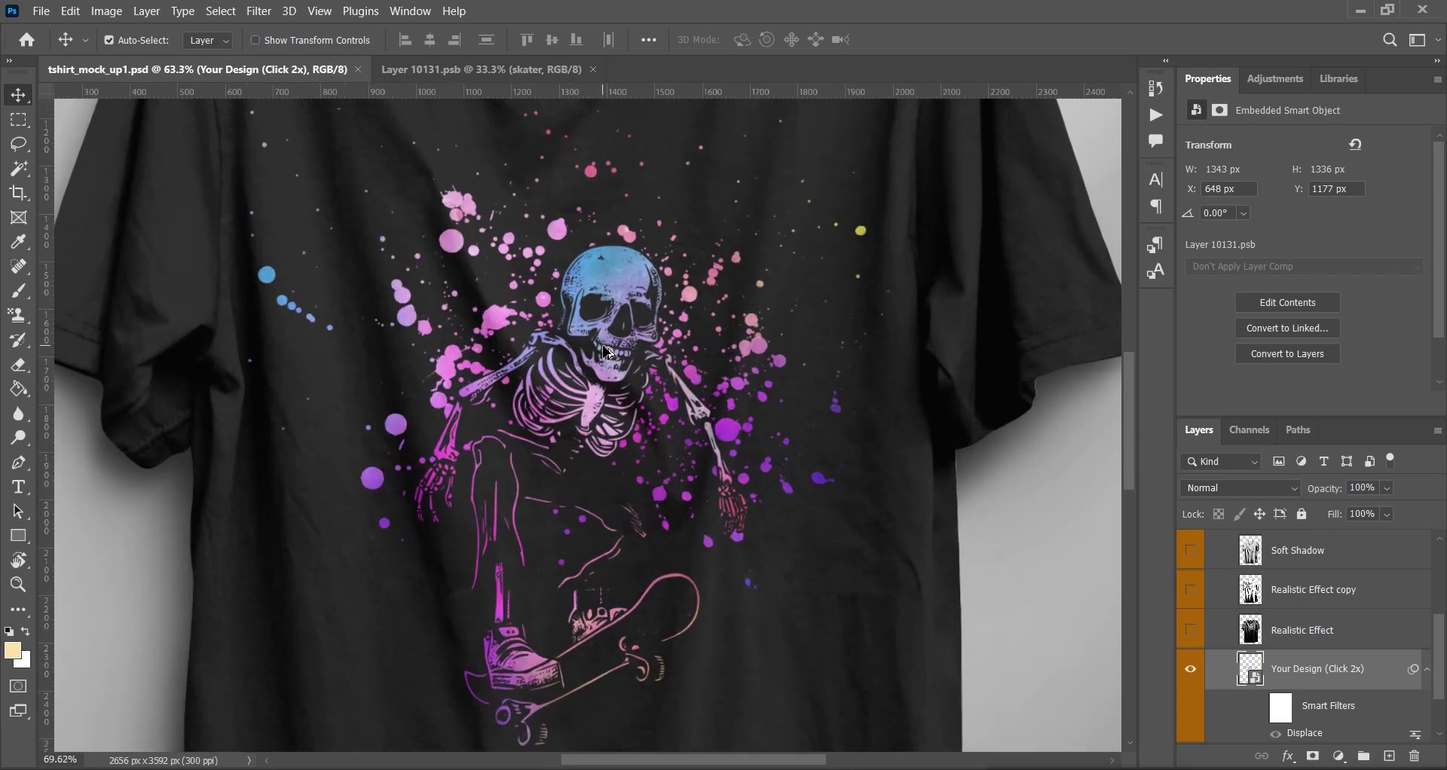
{"action": "scroll", "coordinate": [609, 352], "scroll_direction": "up", "scroll_amount": 2}
{"action": "scroll", "coordinate": [609, 352], "scroll_direction": "down", "scroll_amount": 2}
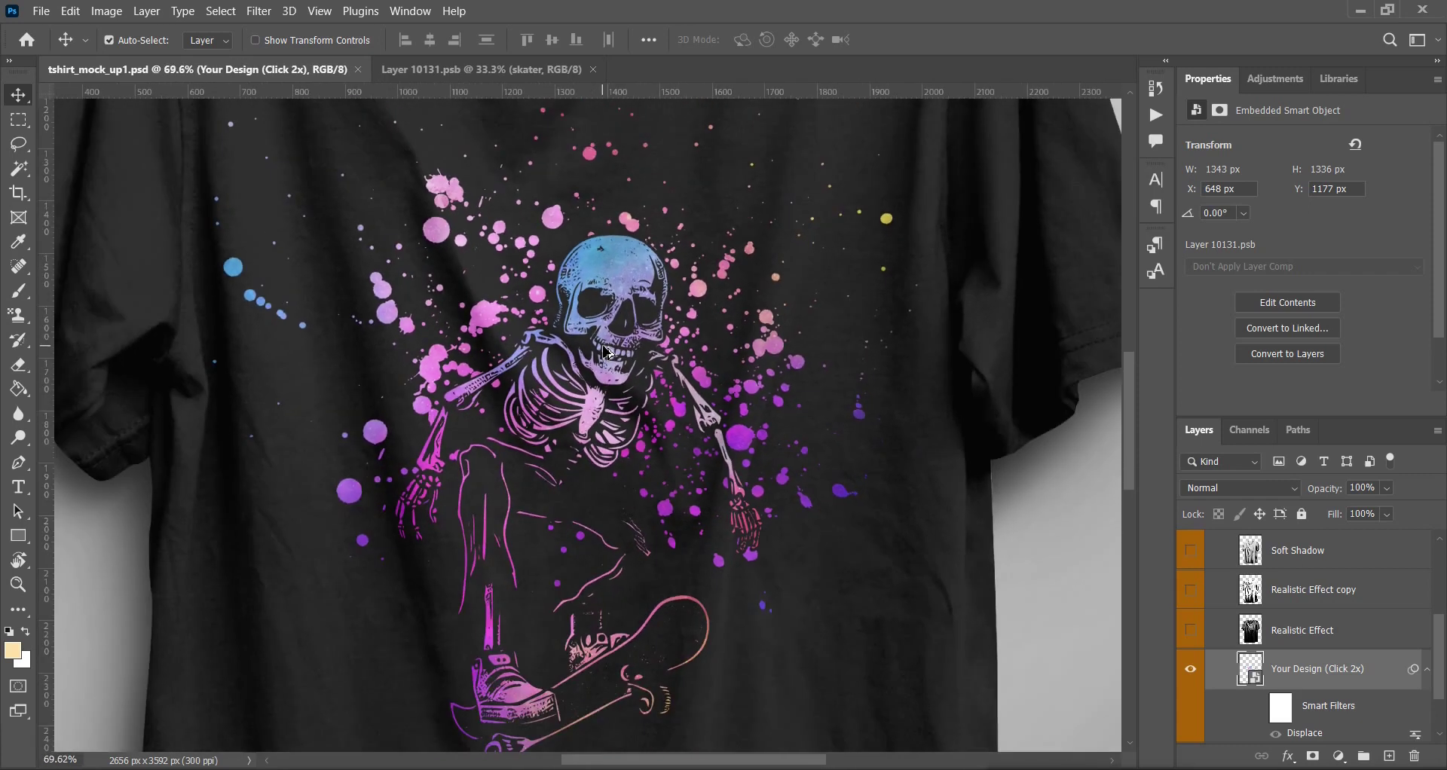
{"action": "left_click_drag", "start_coordinate": [581, 501], "coordinate": [592, 624]}
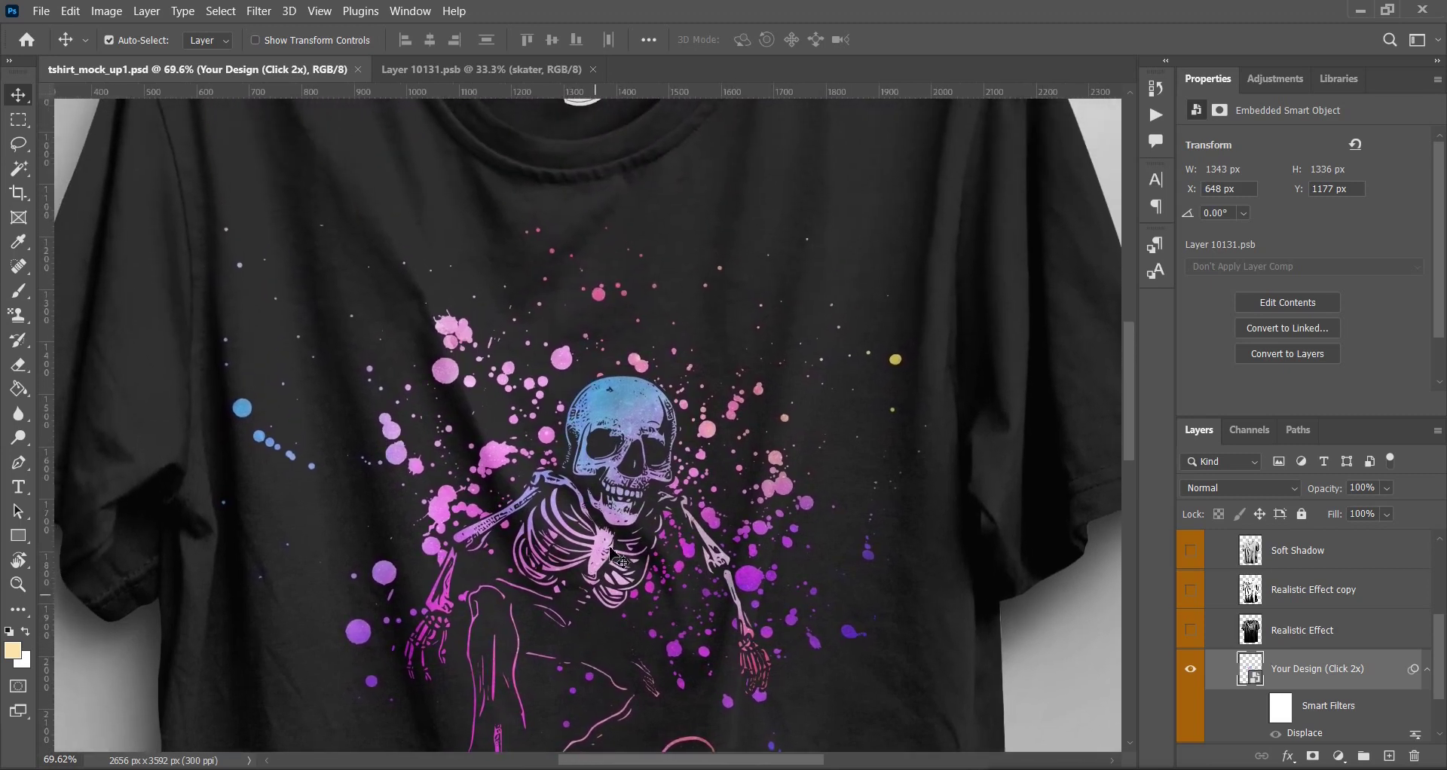
{"action": "scroll", "coordinate": [609, 544], "scroll_direction": "down", "scroll_amount": 5}
{"action": "scroll", "coordinate": [608, 541], "scroll_direction": "up", "scroll_amount": 5}
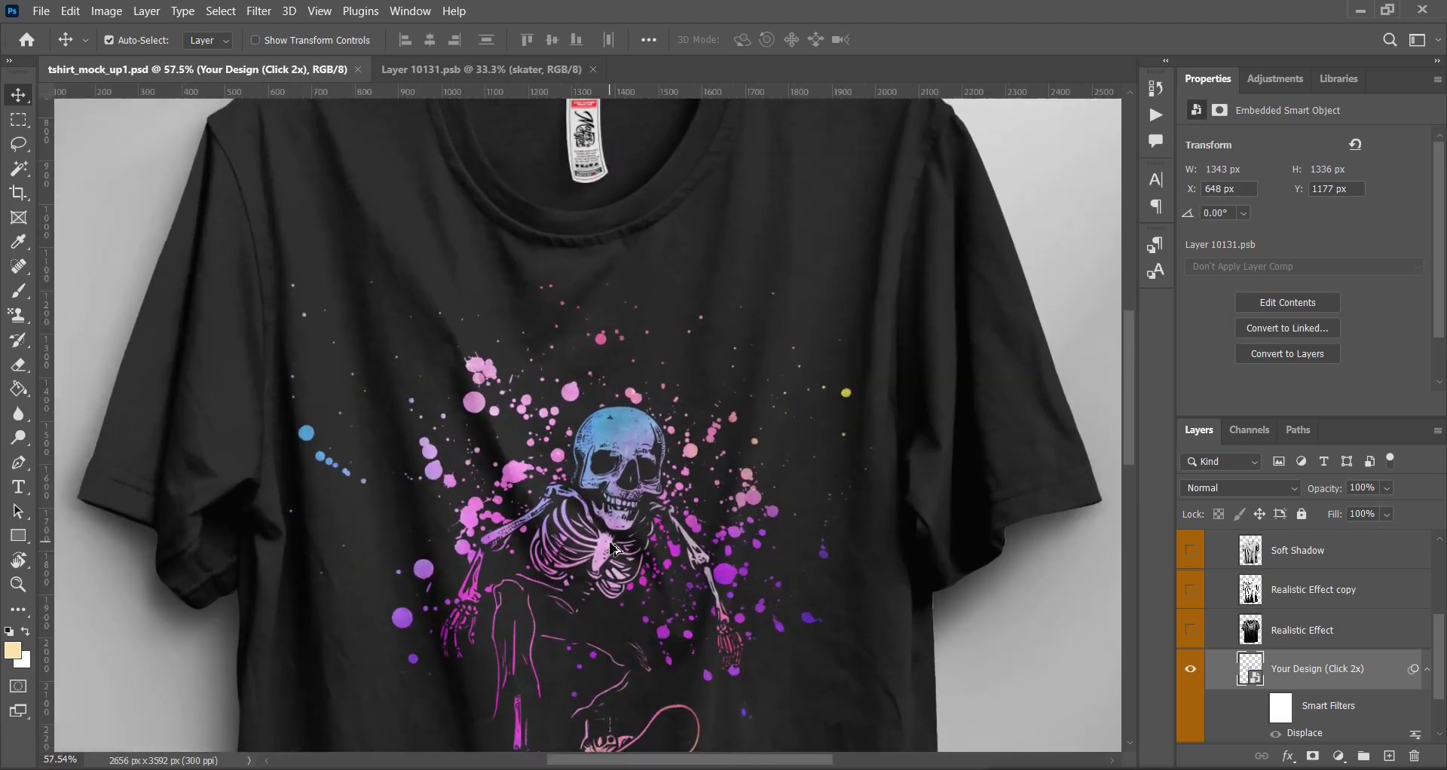
{"action": "left_click_drag", "start_coordinate": [614, 548], "coordinate": [760, 285]}
{"action": "scroll", "coordinate": [767, 296], "scroll_direction": "down", "scroll_amount": 6}
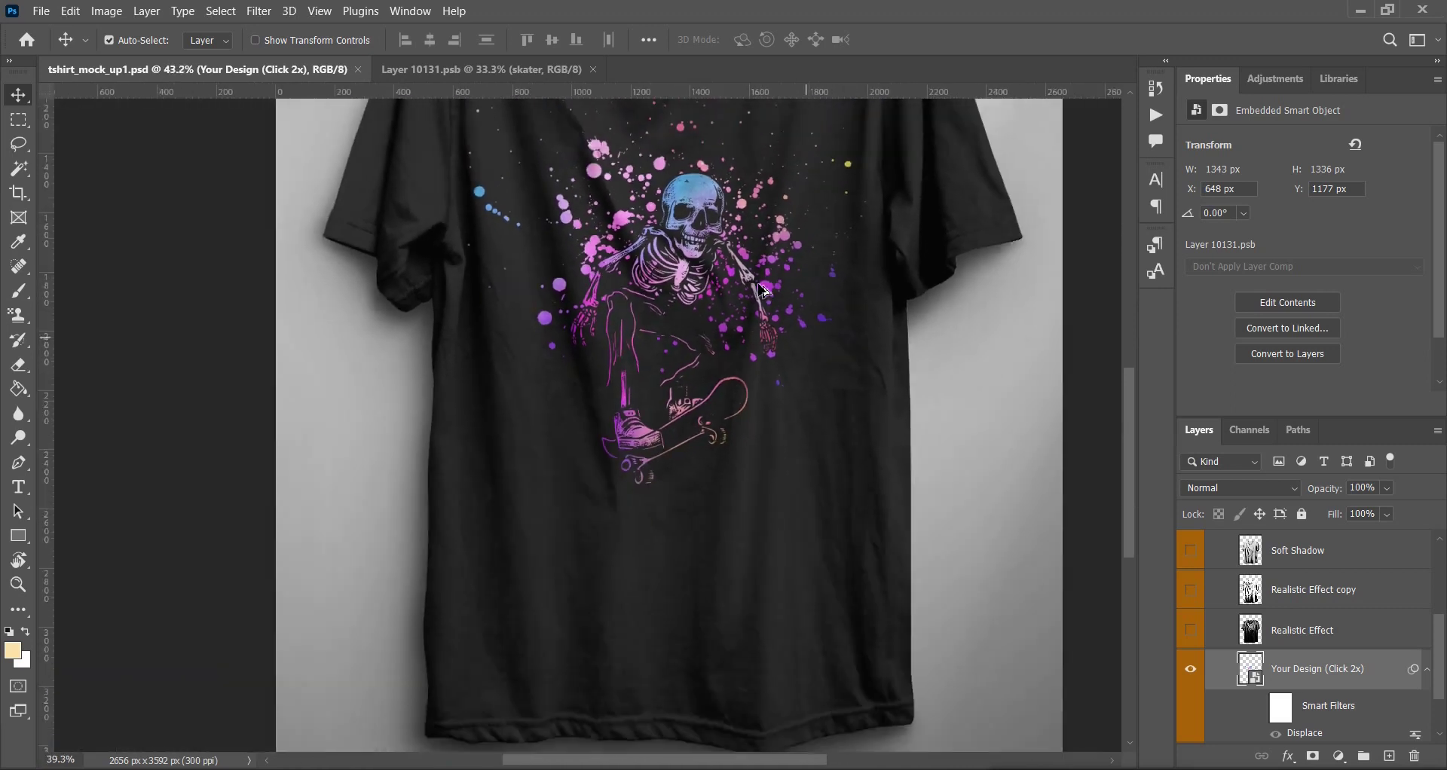
{"action": "left_click_drag", "start_coordinate": [767, 295], "coordinate": [686, 461]}
{"action": "scroll", "coordinate": [685, 461], "scroll_direction": "down", "scroll_amount": 2}
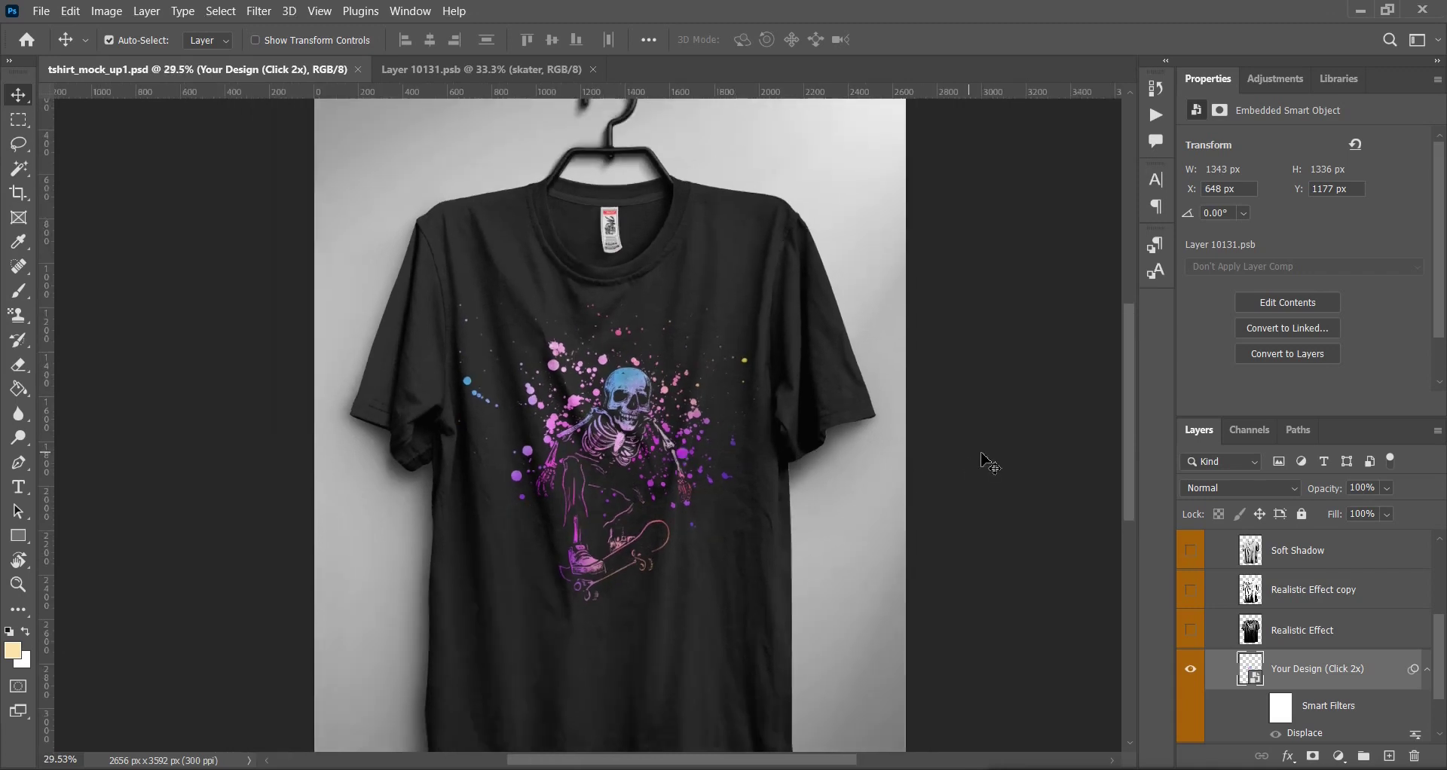
{"action": "scroll", "coordinate": [829, 483], "scroll_direction": "up", "scroll_amount": 3}
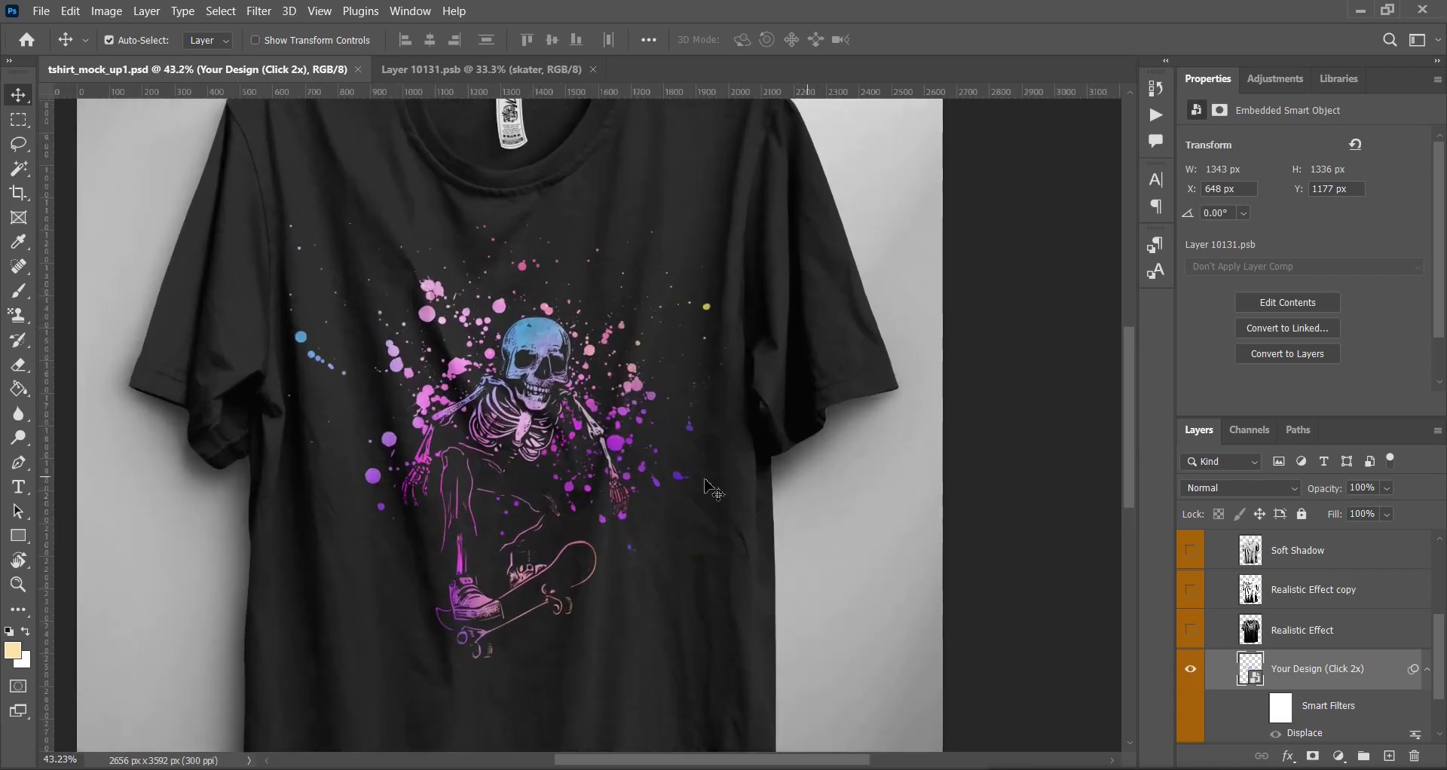
{"action": "scroll", "coordinate": [729, 468], "scroll_direction": "up", "scroll_amount": 1}
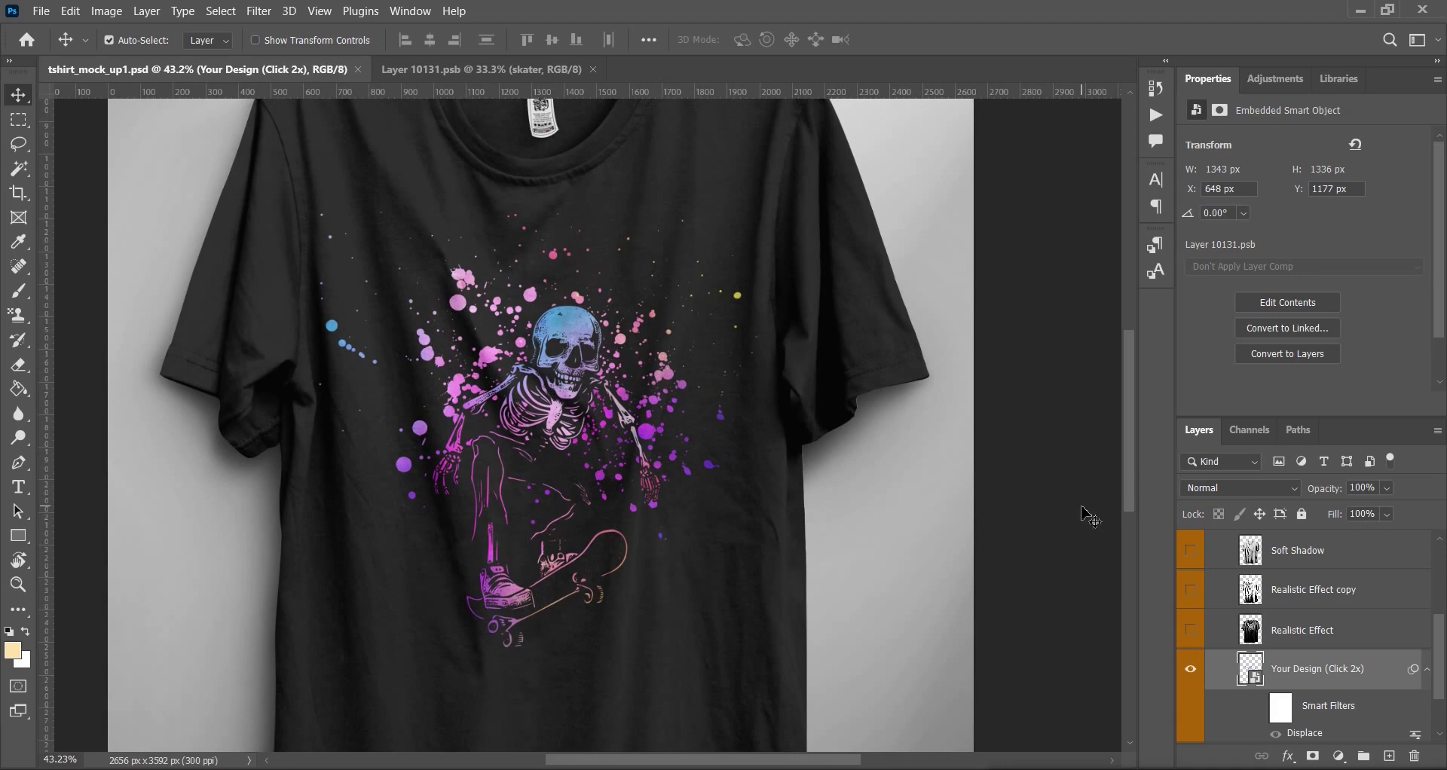